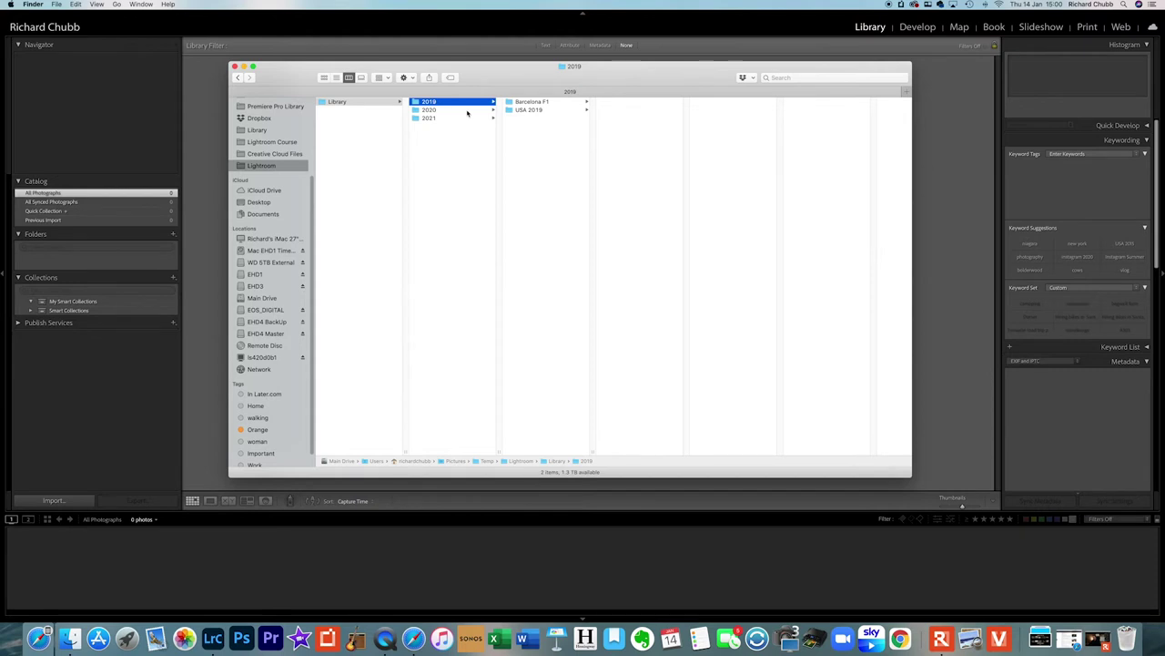
Switch to Lightroom Classic, start a photo import and select the MISC folder on the EOS_DIGITAL card
{"action": "left_click", "coordinate": [259, 19]}
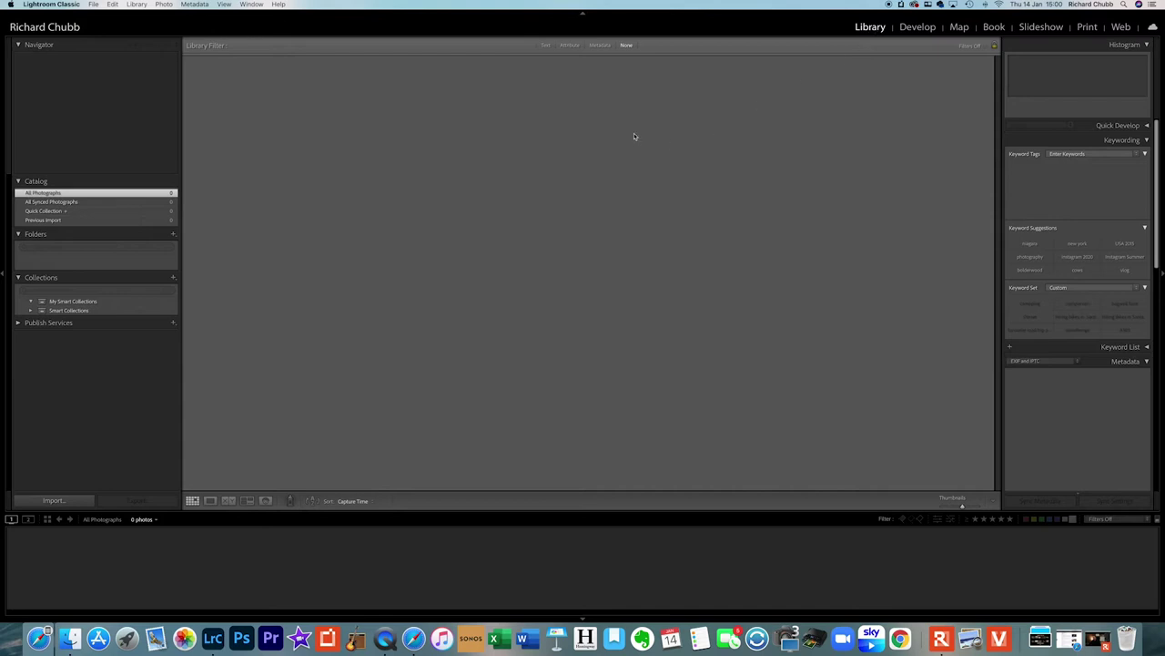
{"action": "left_click", "coordinate": [53, 500]}
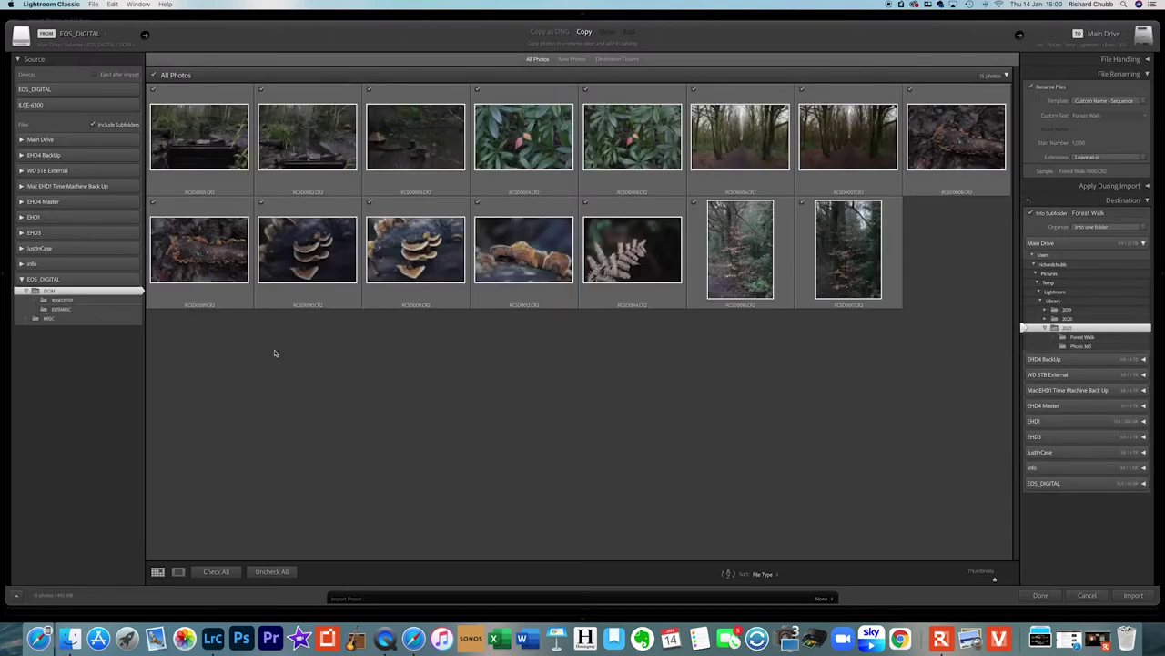
{"action": "left_click", "coordinate": [55, 317]}
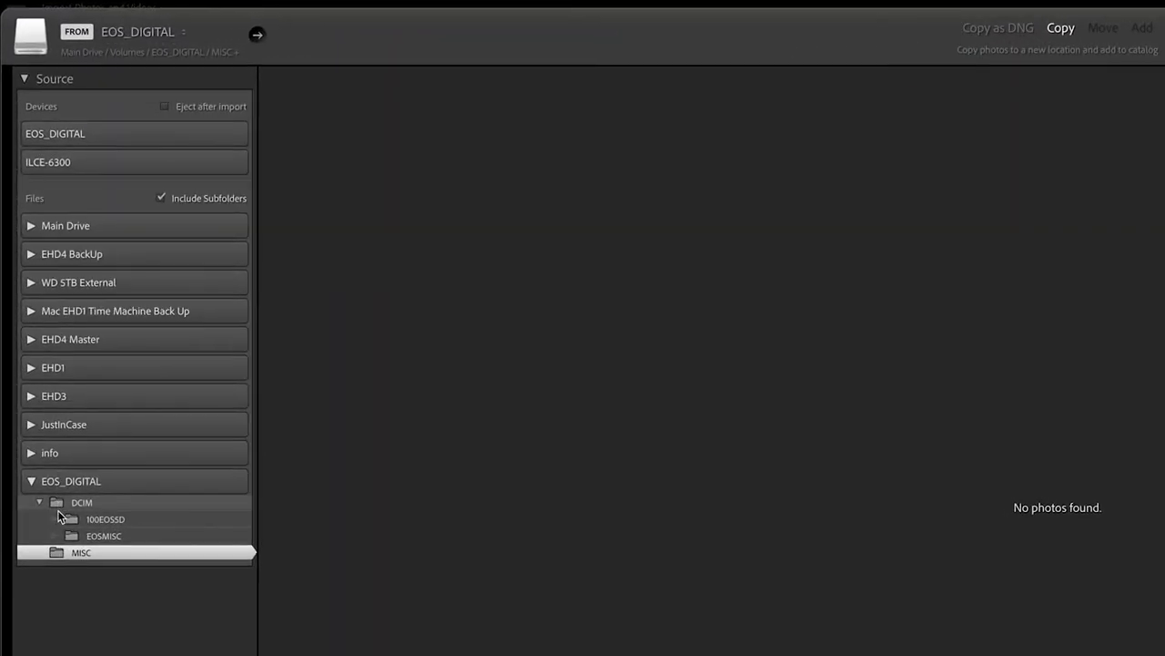
Choose the Library folder in Pictures/Temp/Lightroom on Main Drive as the source, including subfolders, and import all its photos
{"action": "left_click", "coordinate": [29, 225]}
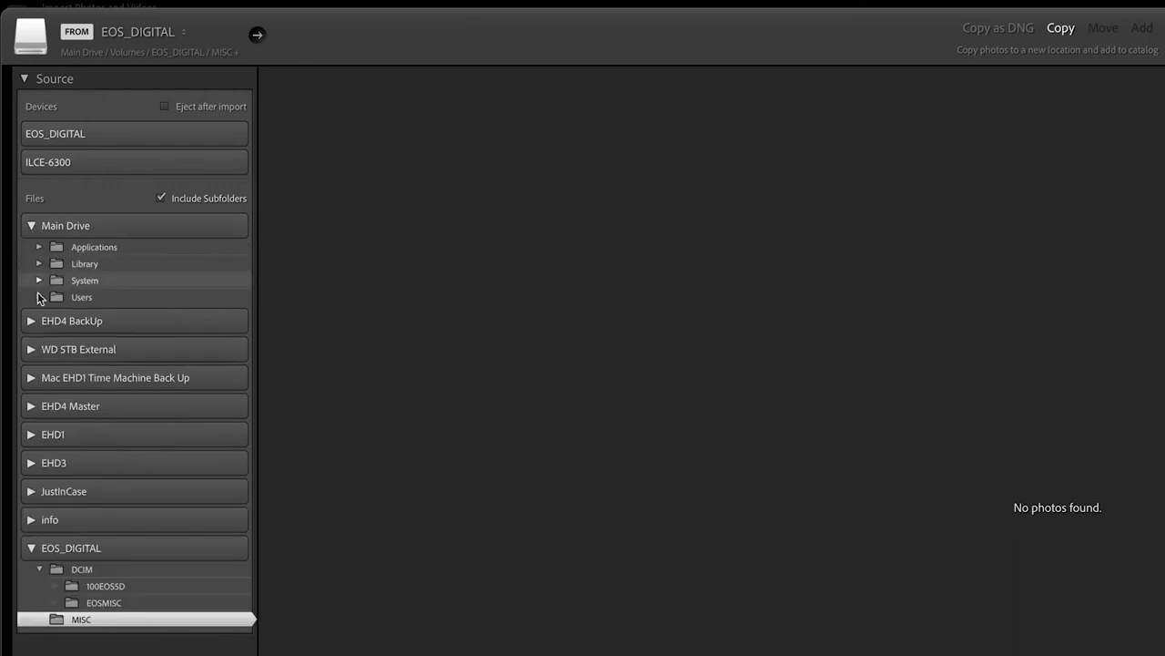
{"action": "left_click", "coordinate": [40, 297]}
{"action": "left_click", "coordinate": [54, 313]}
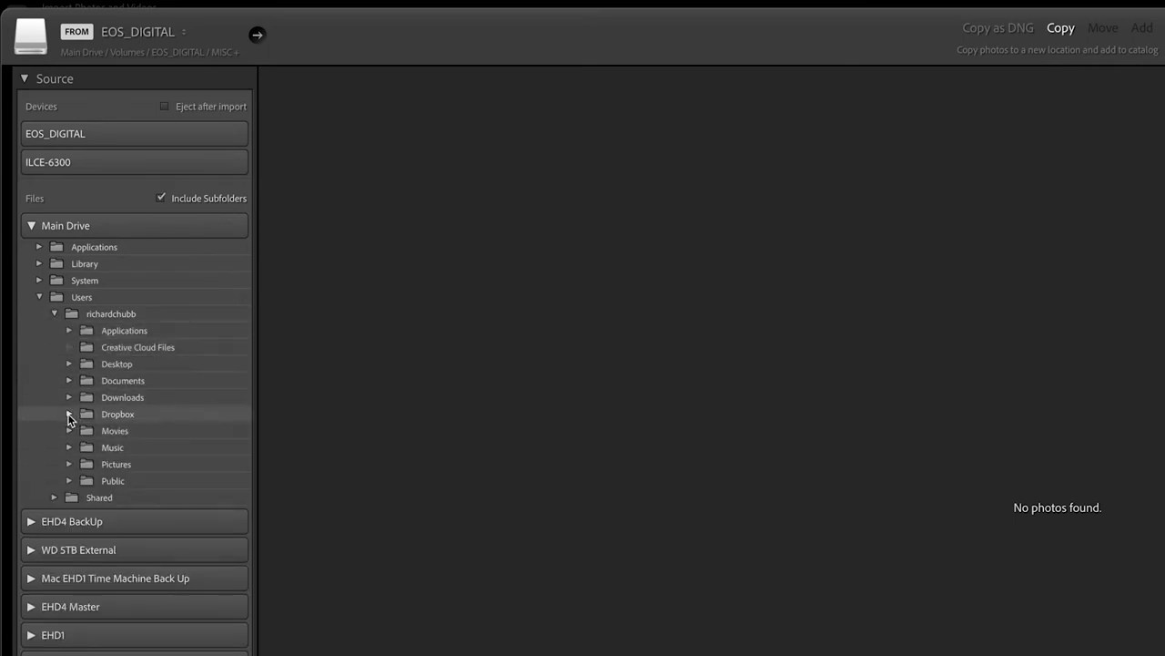
{"action": "left_click", "coordinate": [69, 465]}
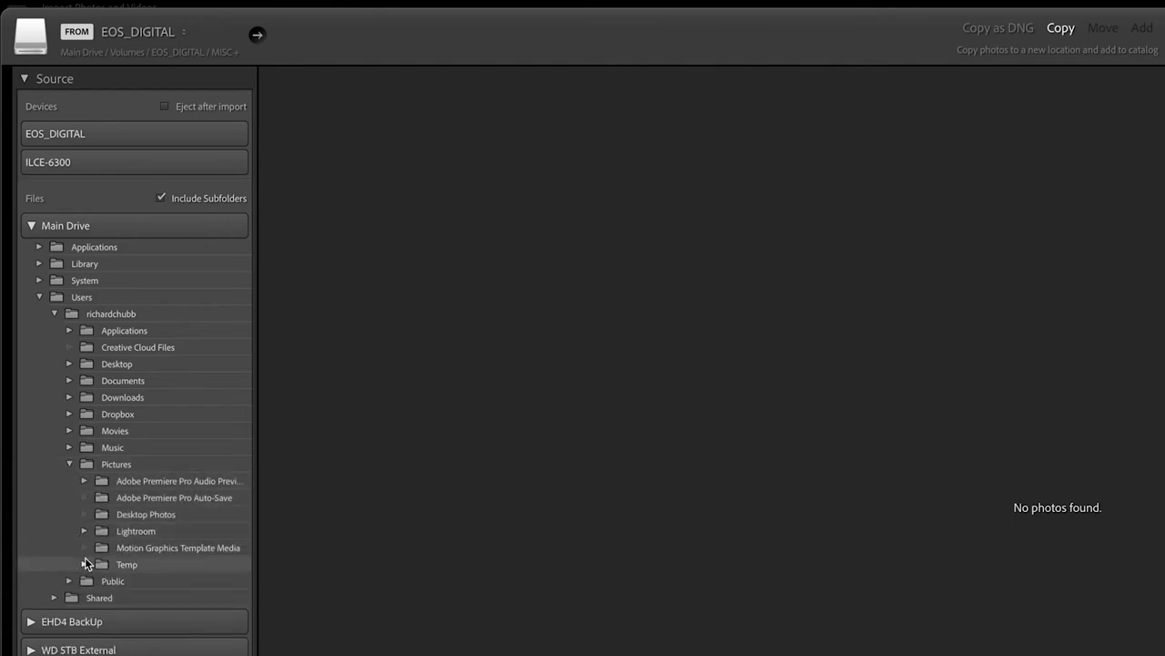
{"action": "left_click", "coordinate": [84, 563]}
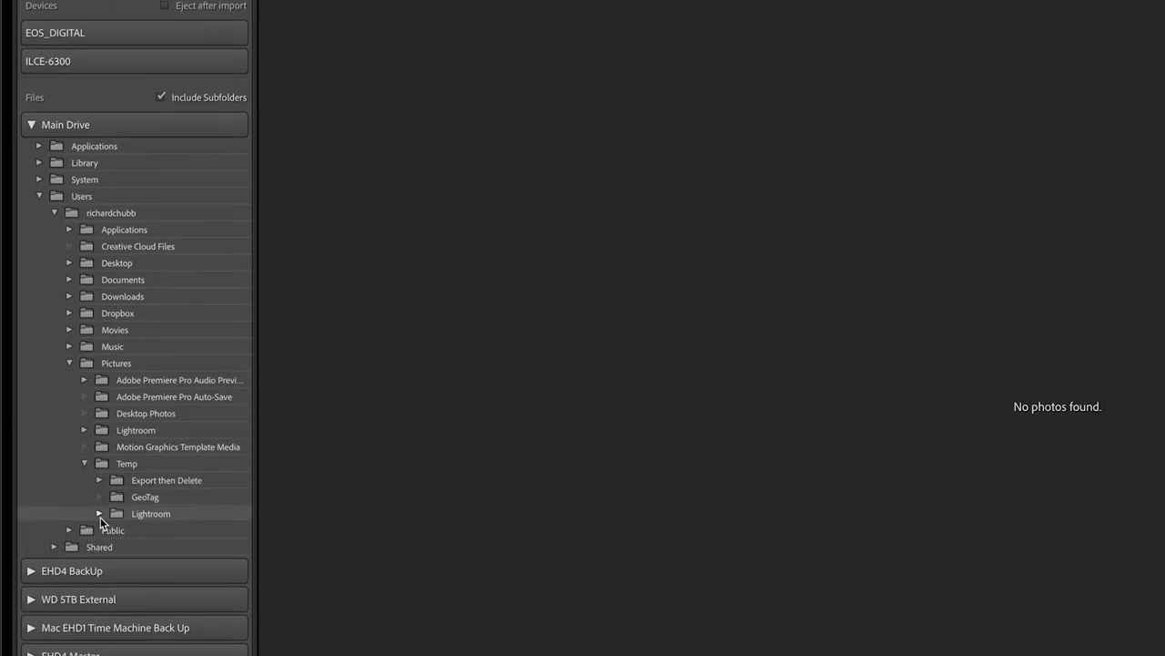
{"action": "left_click", "coordinate": [99, 568]}
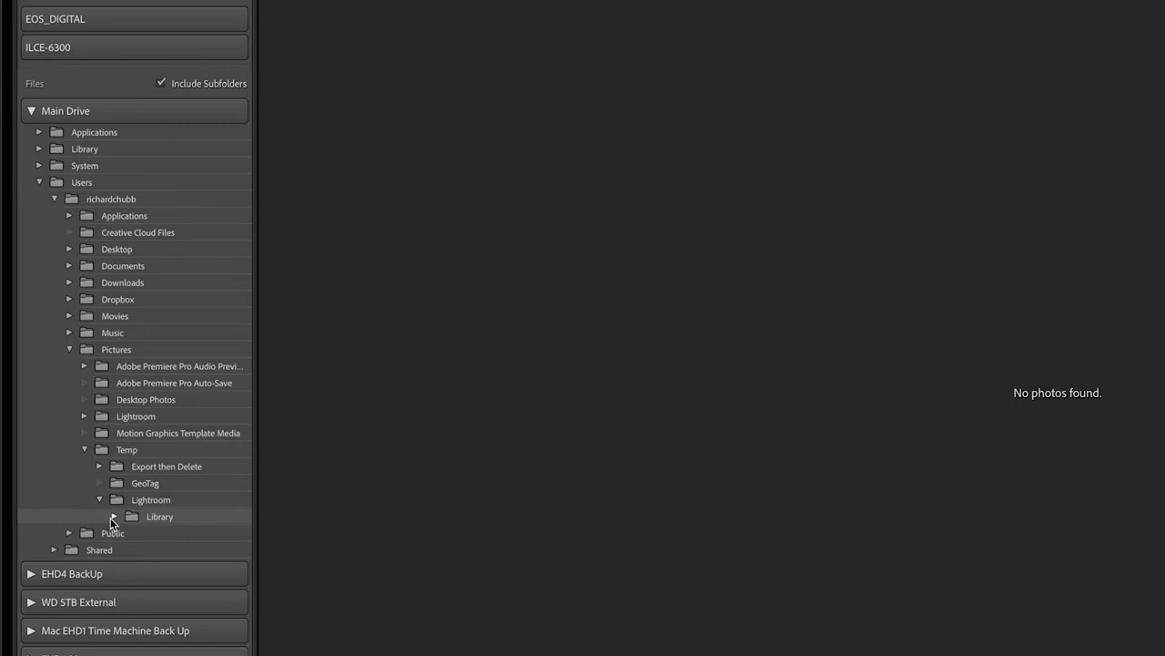
{"action": "left_click", "coordinate": [146, 518]}
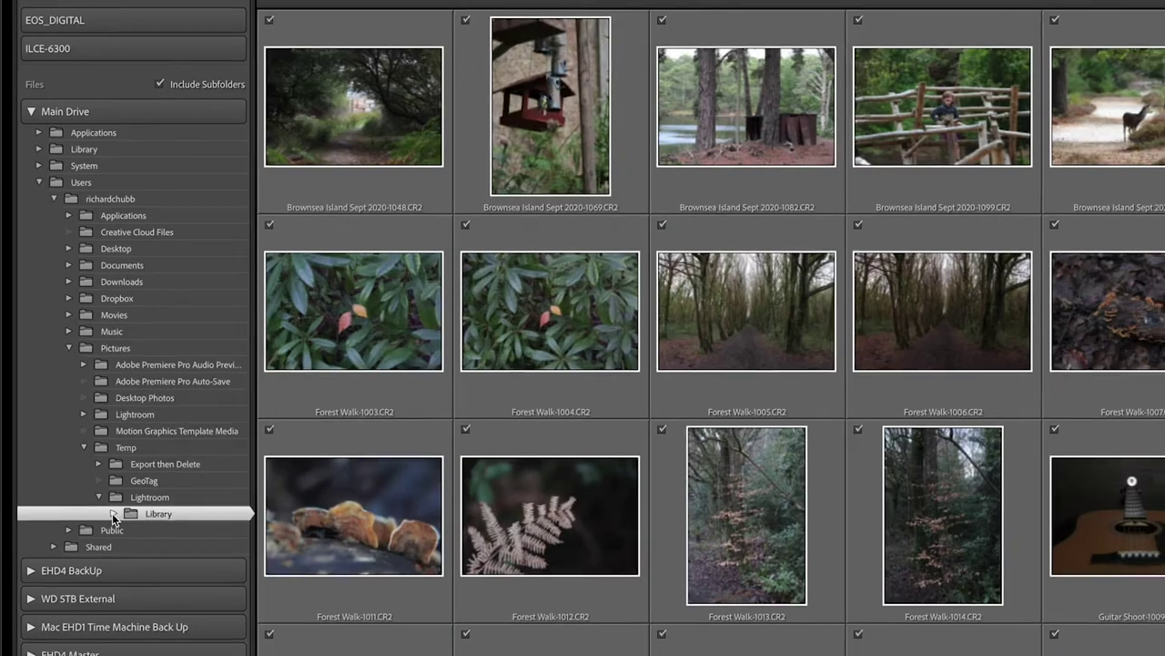
{"action": "left_click", "coordinate": [113, 516]}
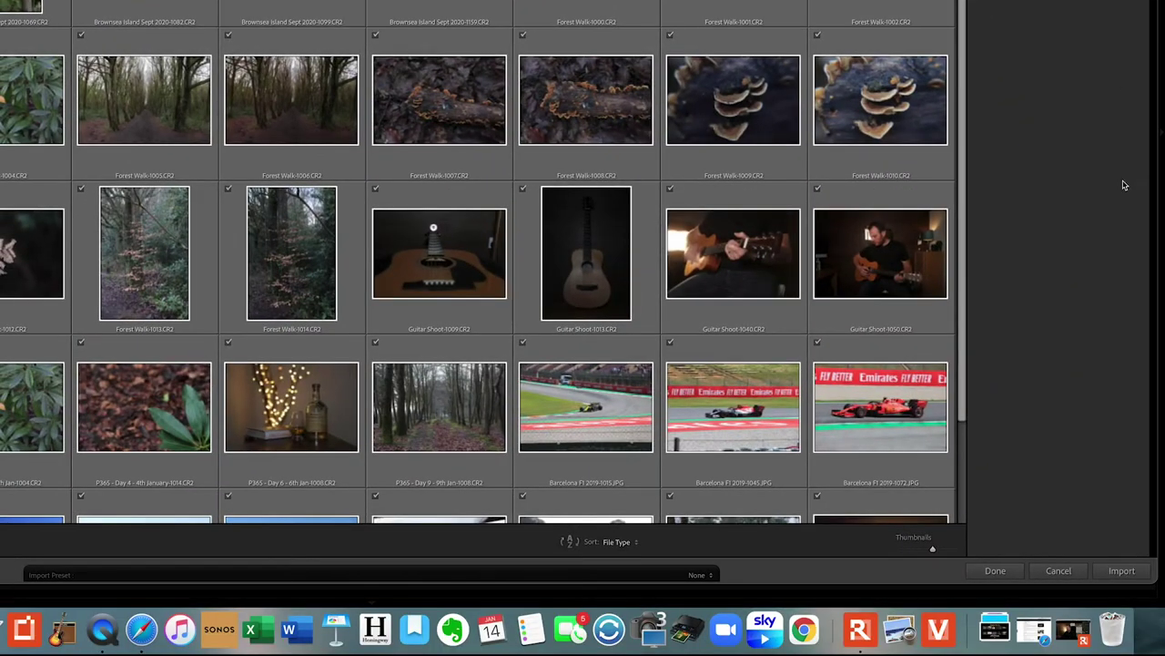
{"action": "left_click", "coordinate": [1122, 571]}
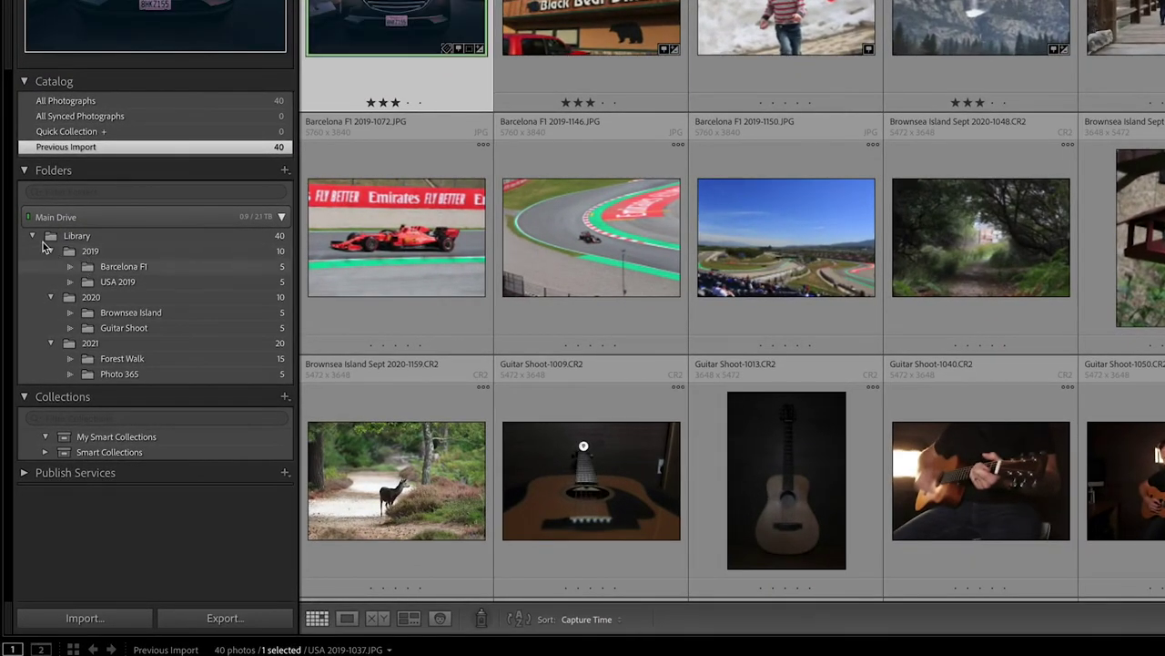
Examine the imported Library folder tree, collapsing and expanding it, and collapse the 2019 and 2020 folders
{"action": "left_click", "coordinate": [34, 237]}
{"action": "left_click", "coordinate": [33, 236]}
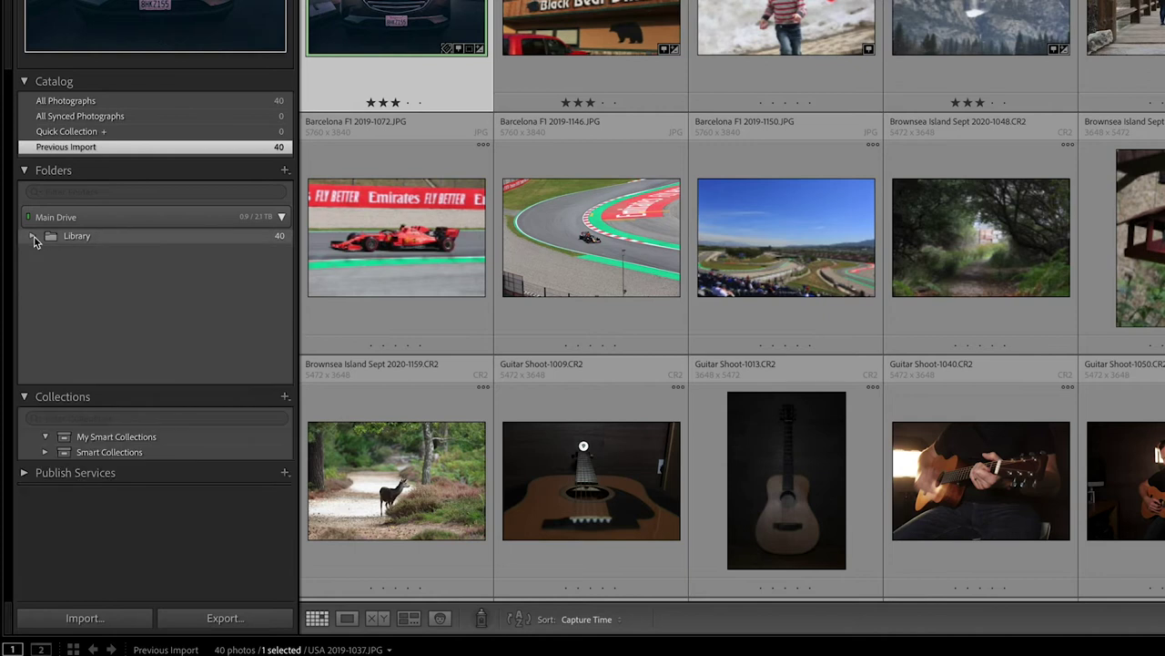
{"action": "left_click", "coordinate": [33, 237]}
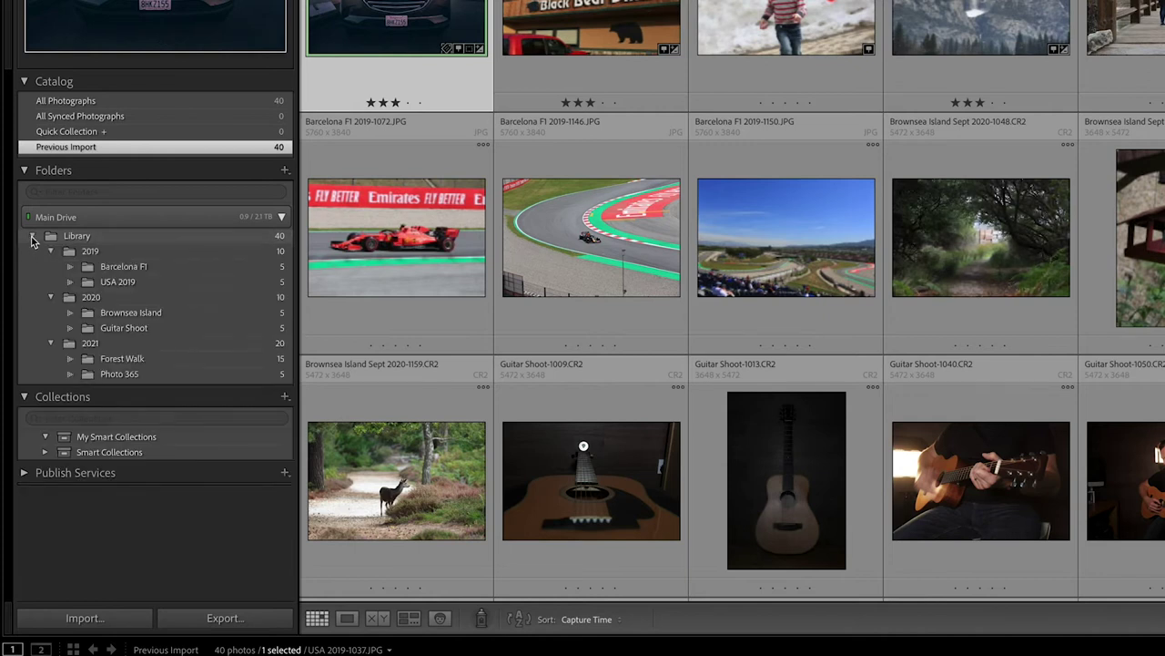
{"action": "left_click", "coordinate": [33, 237]}
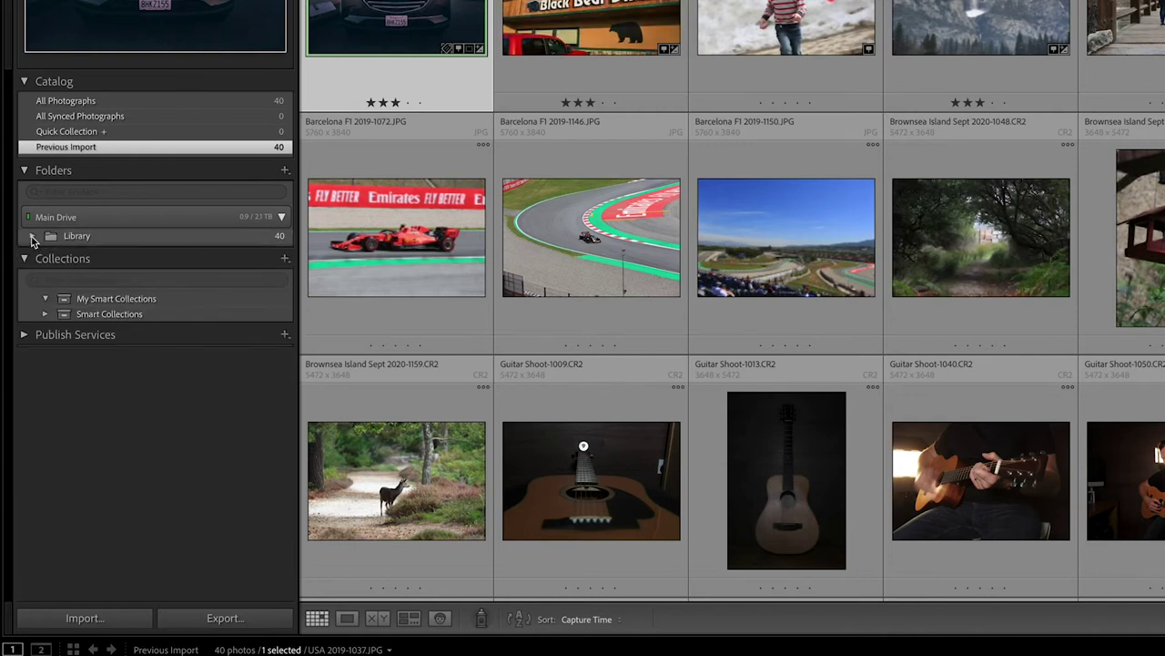
{"action": "left_click", "coordinate": [32, 237]}
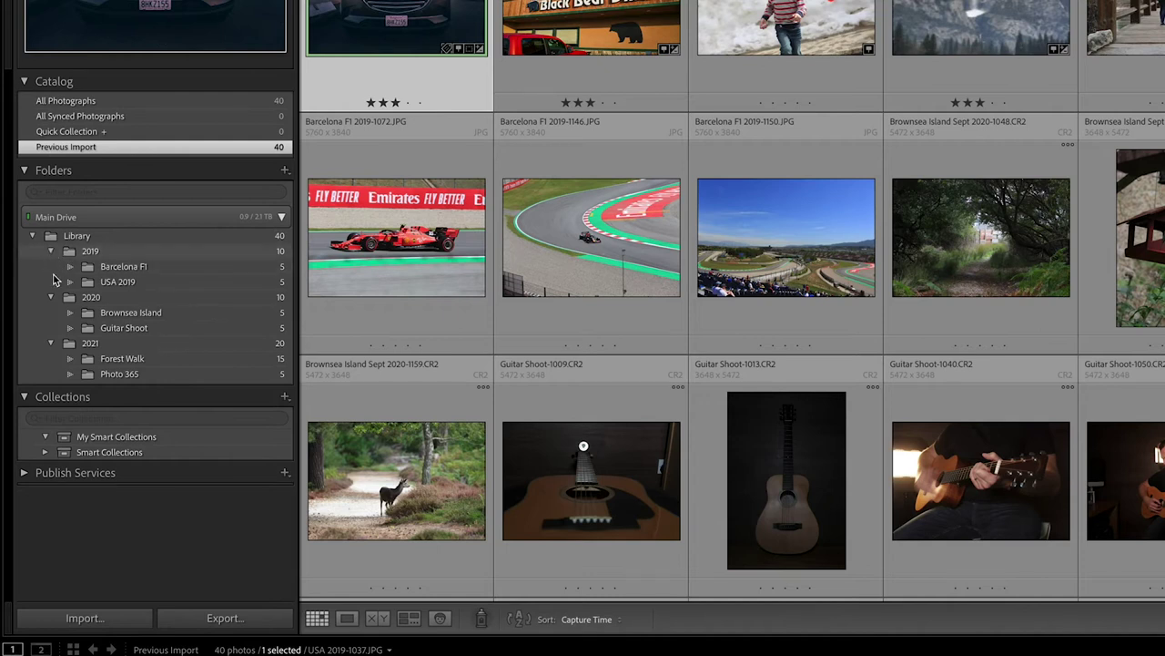
{"action": "left_click", "coordinate": [51, 250]}
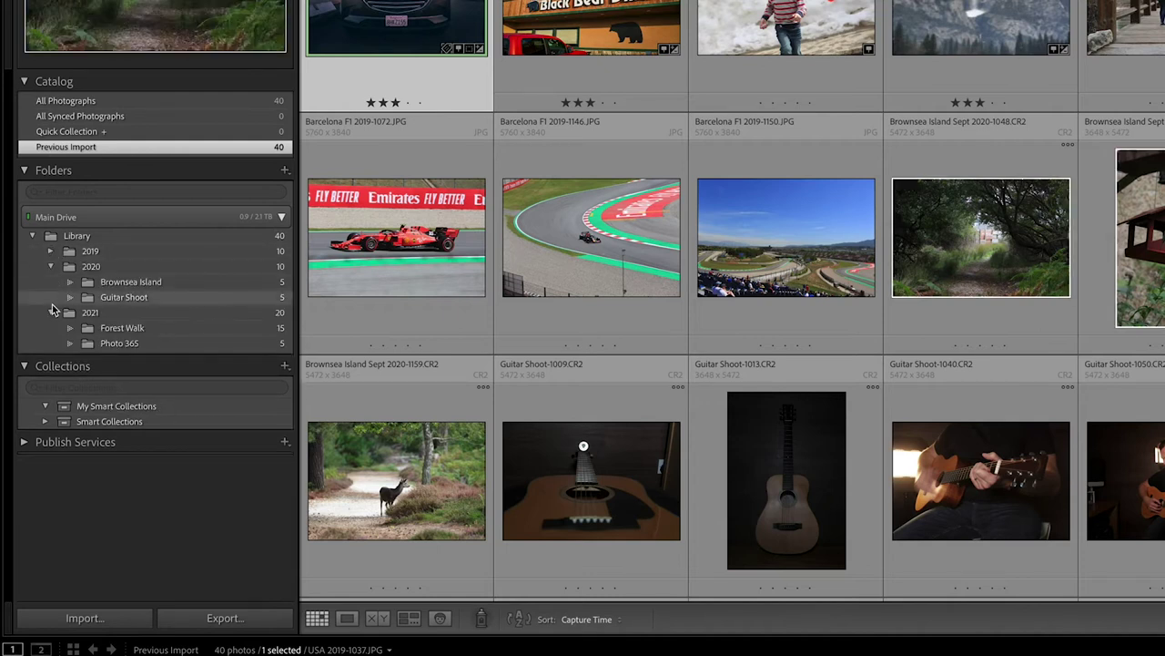
{"action": "left_click", "coordinate": [50, 267]}
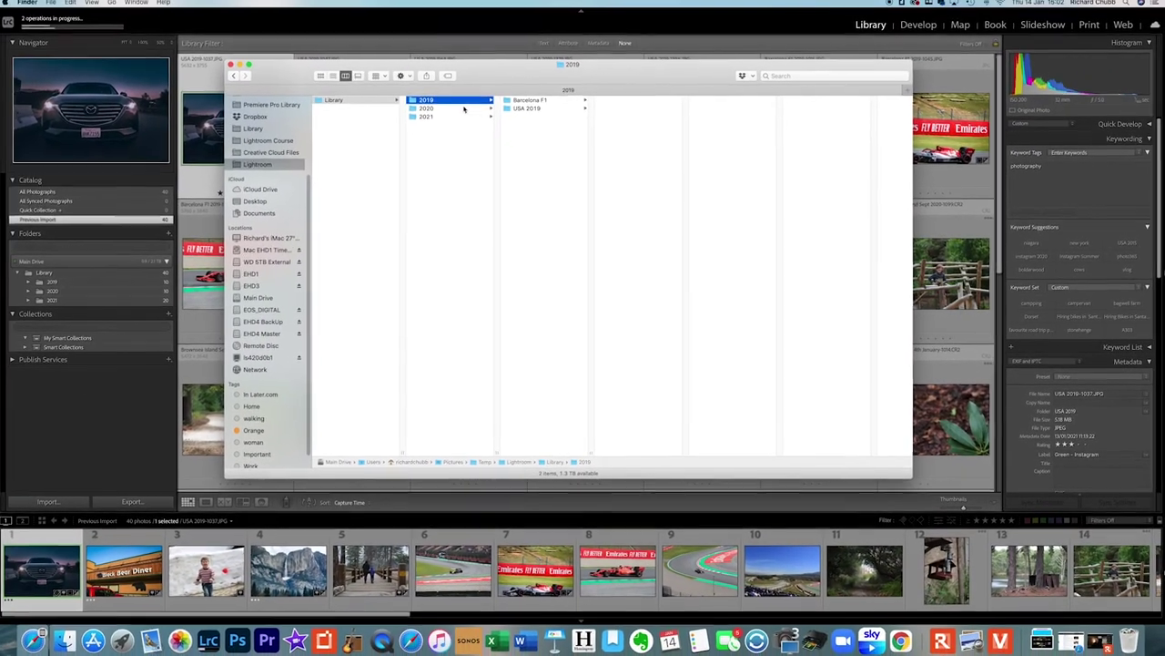
View the 2019 and 2021 folders in Finder, and expand the matching 2019, 2020 and 2021 folders in Lightroom Classic
{"action": "left_click", "coordinate": [453, 101]}
{"action": "left_click", "coordinate": [455, 117]}
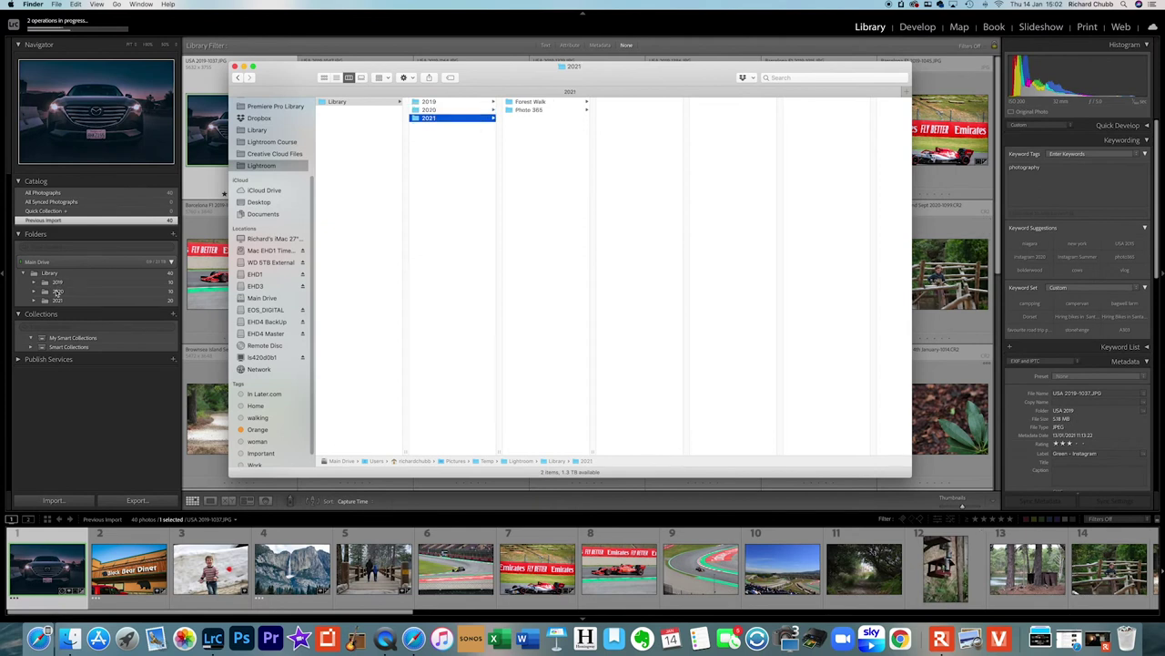
{"action": "left_click", "coordinate": [56, 284]}
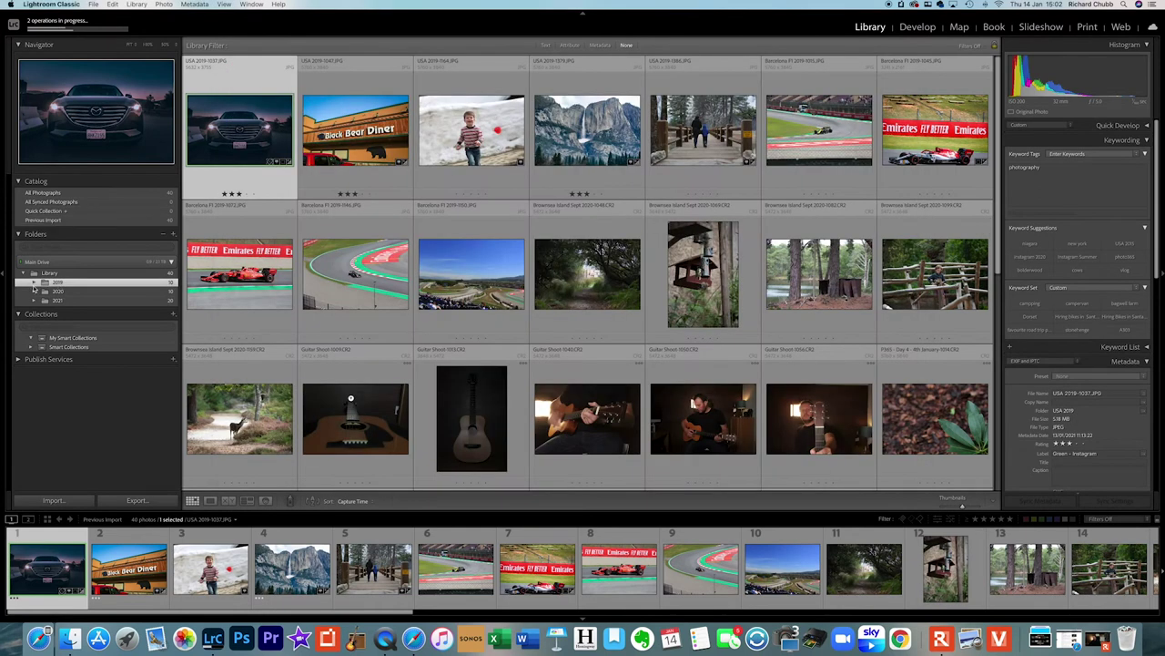
{"action": "left_click", "coordinate": [35, 284]}
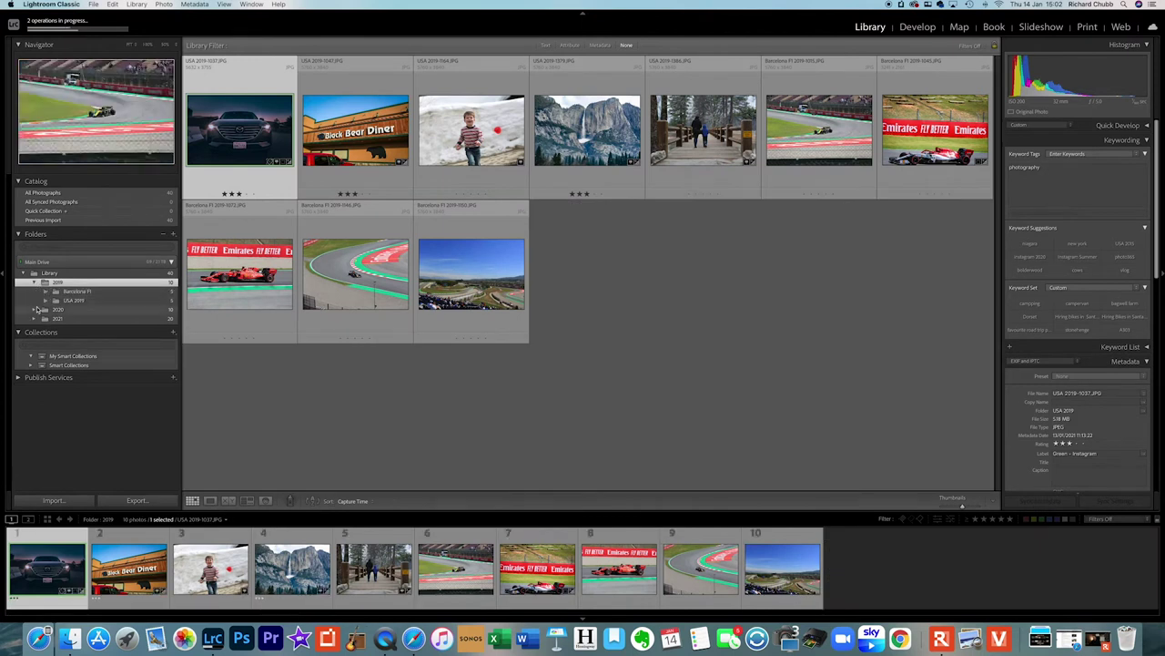
{"action": "left_click", "coordinate": [34, 310]}
{"action": "left_click", "coordinate": [34, 337]}
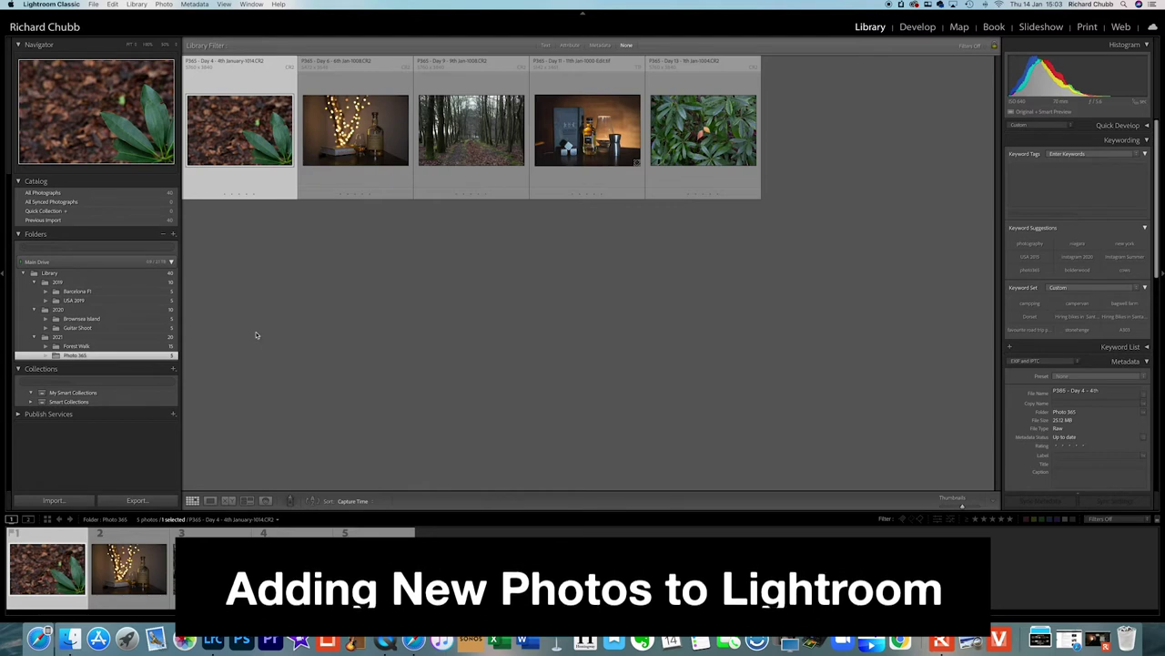
Remove all photos in the Forest Walk folder from the catalog and delete them from disk
{"action": "left_click", "coordinate": [168, 349]}
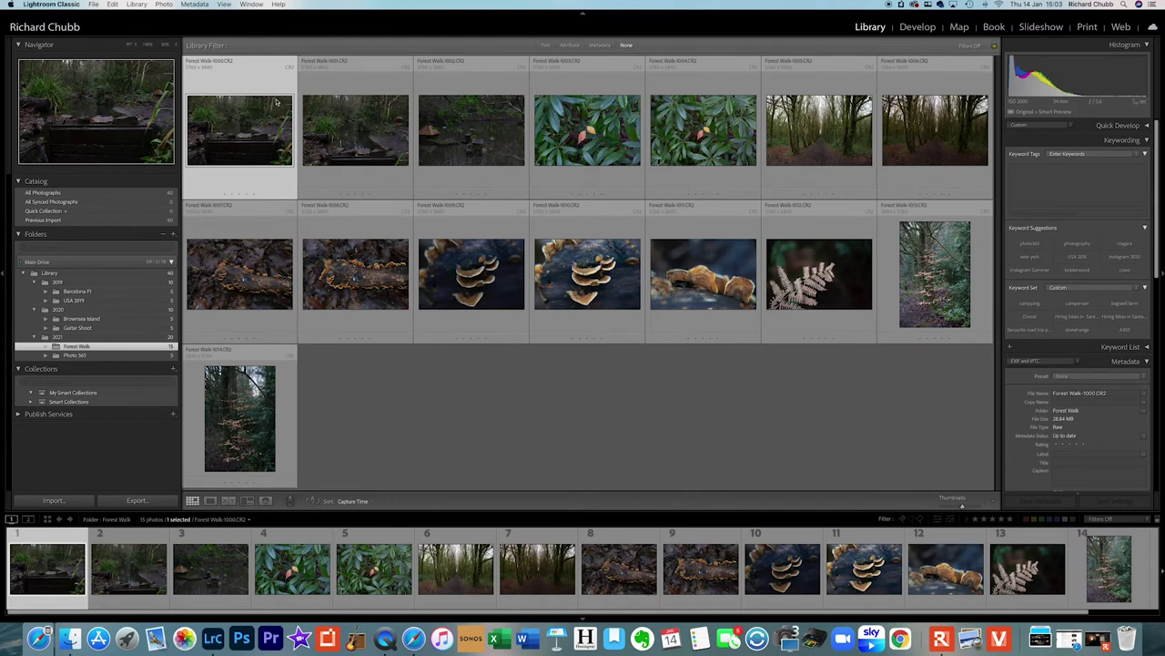
{"action": "key", "text": "super+a"}
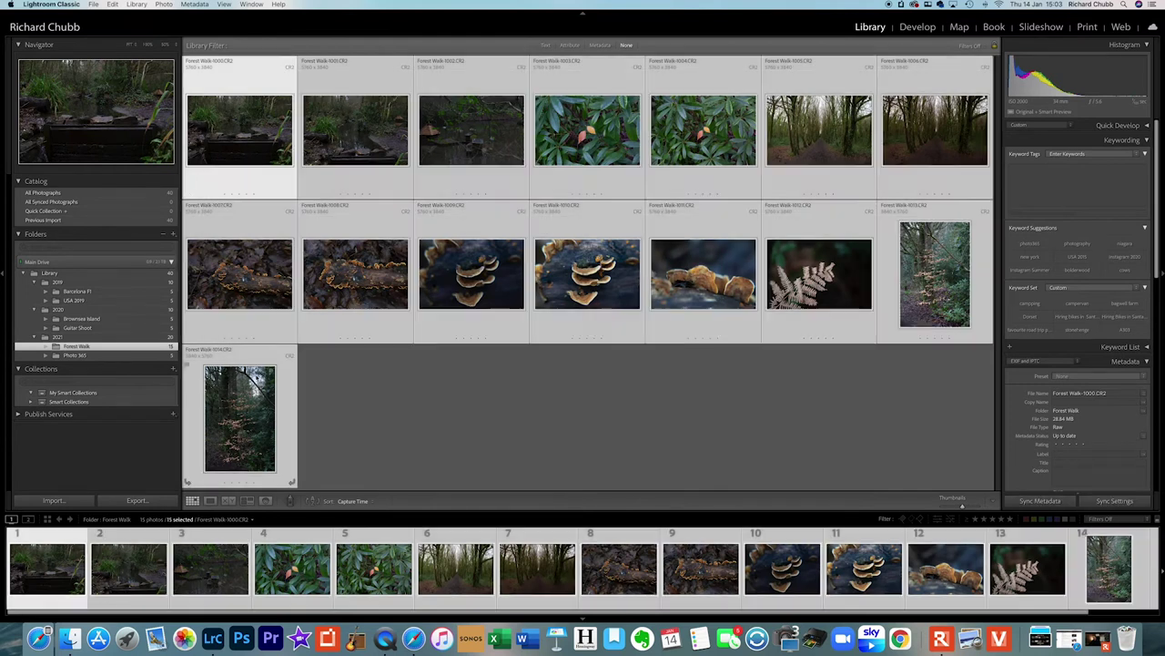
{"action": "right_click", "coordinate": [242, 417]}
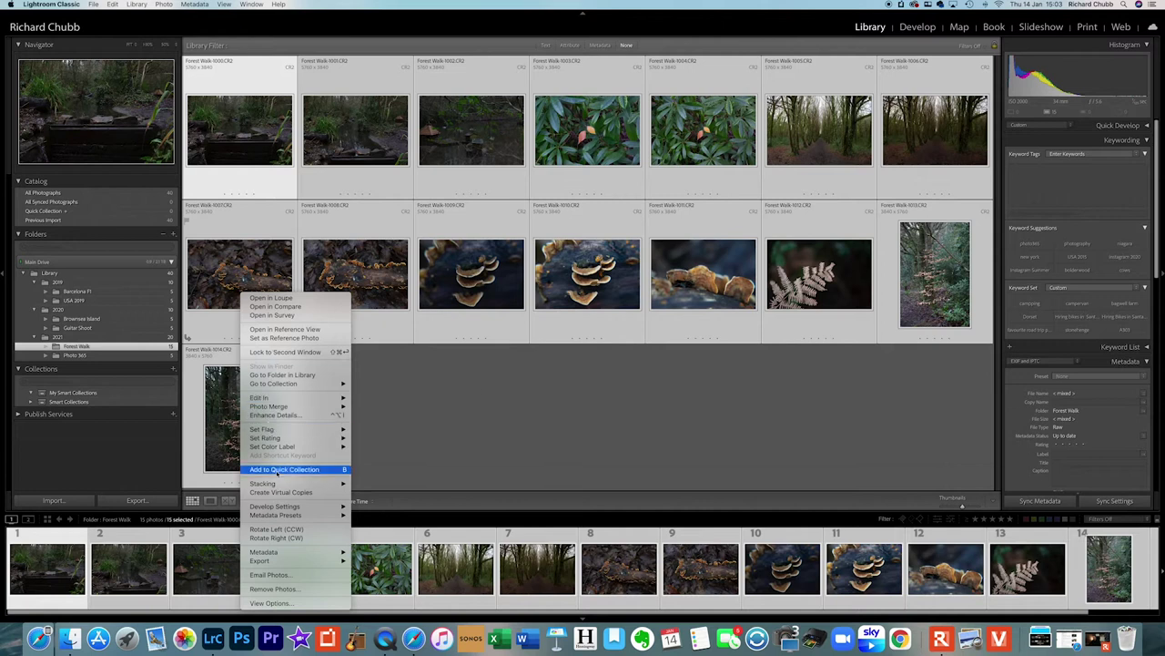
{"action": "left_click", "coordinate": [276, 589]}
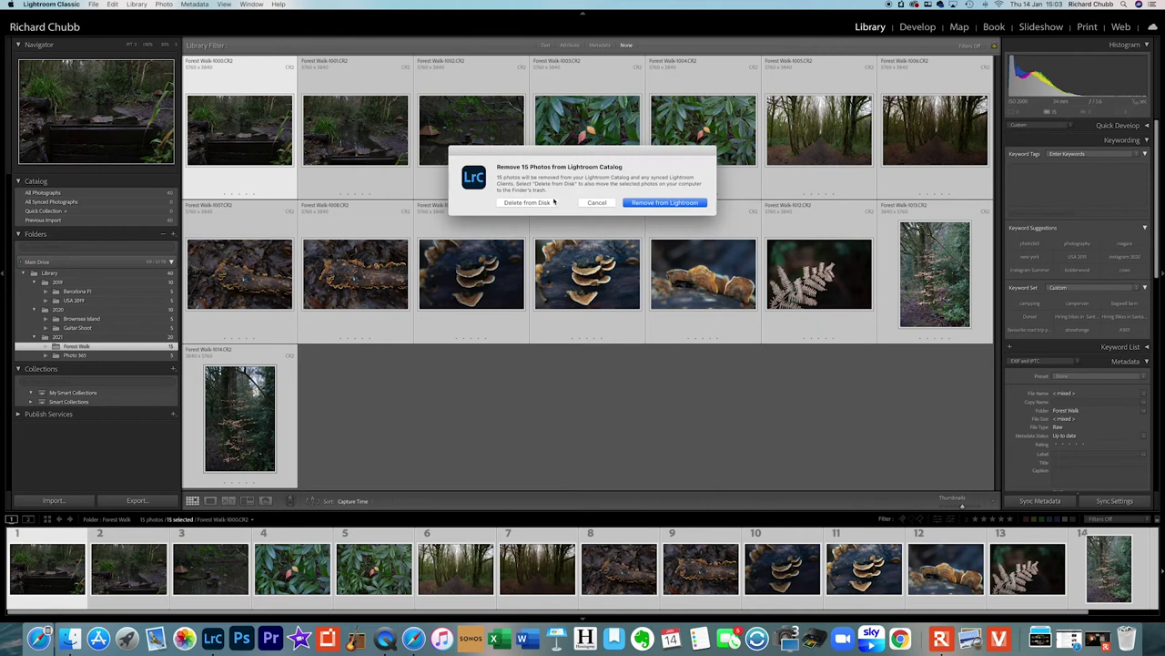
{"action": "left_click", "coordinate": [541, 203]}
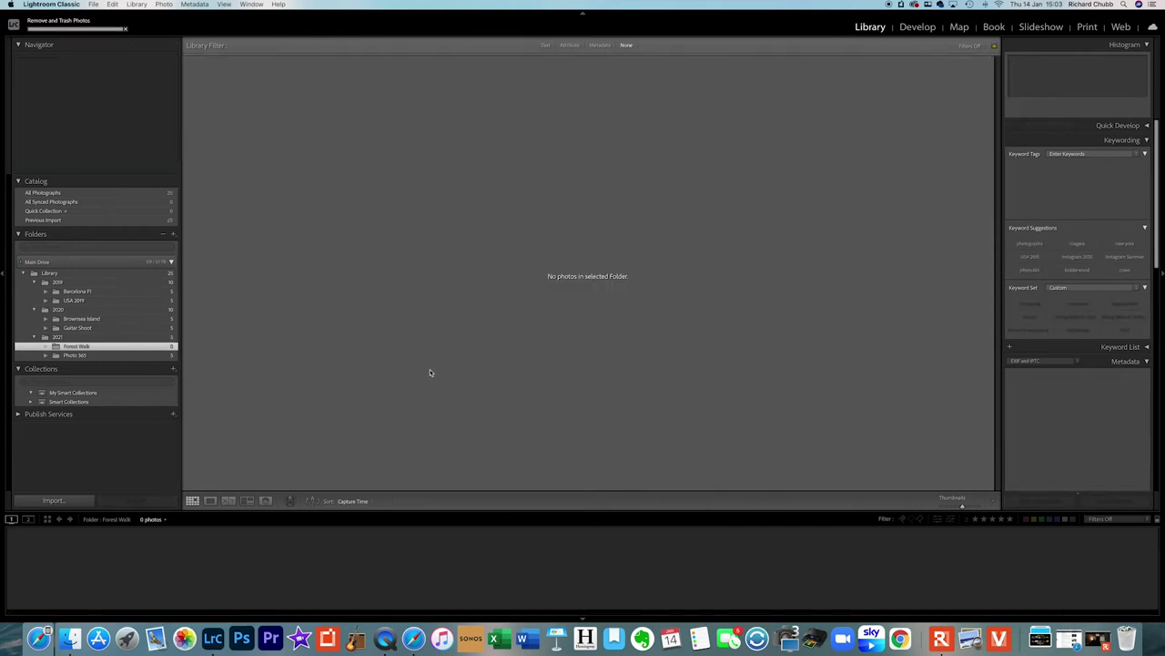
Remove the empty Forest Walk folder from the 2021 folder in the catalog
{"action": "left_click", "coordinate": [69, 638]}
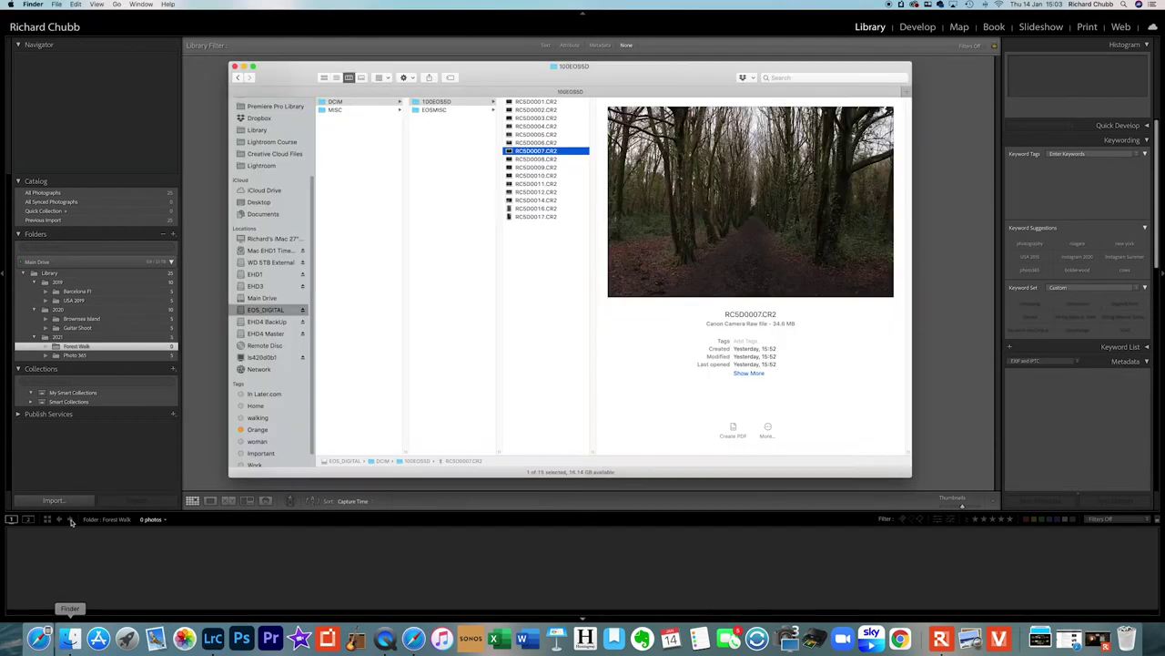
{"action": "left_click", "coordinate": [79, 347]}
{"action": "right_click", "coordinate": [80, 347]}
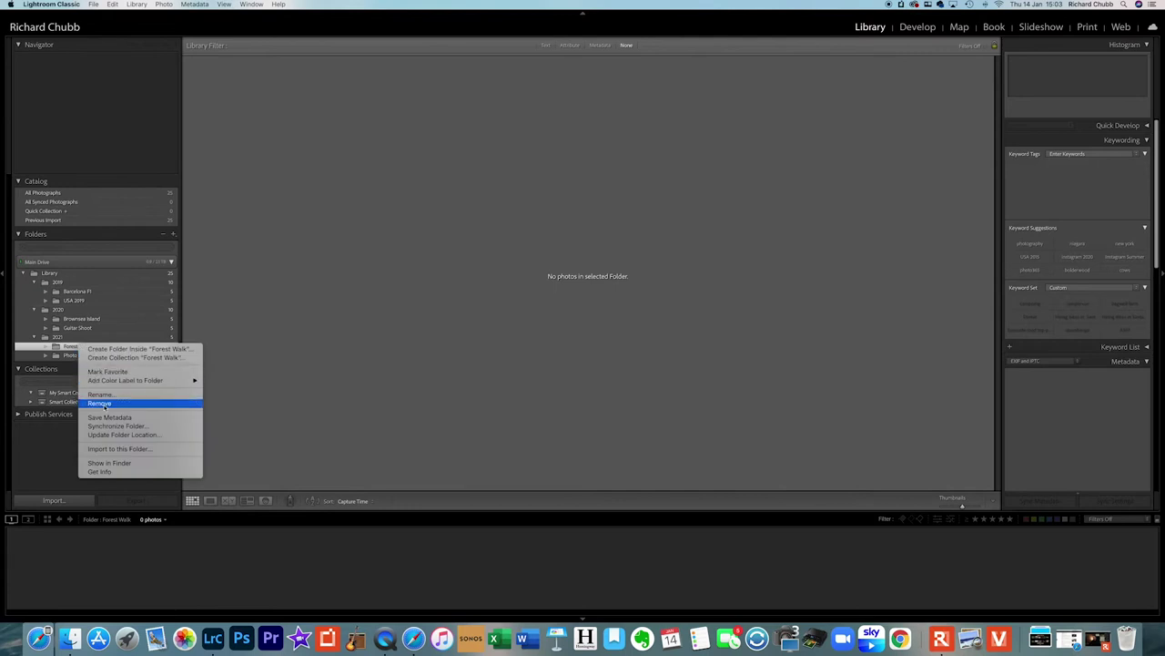
{"action": "left_click", "coordinate": [99, 402]}
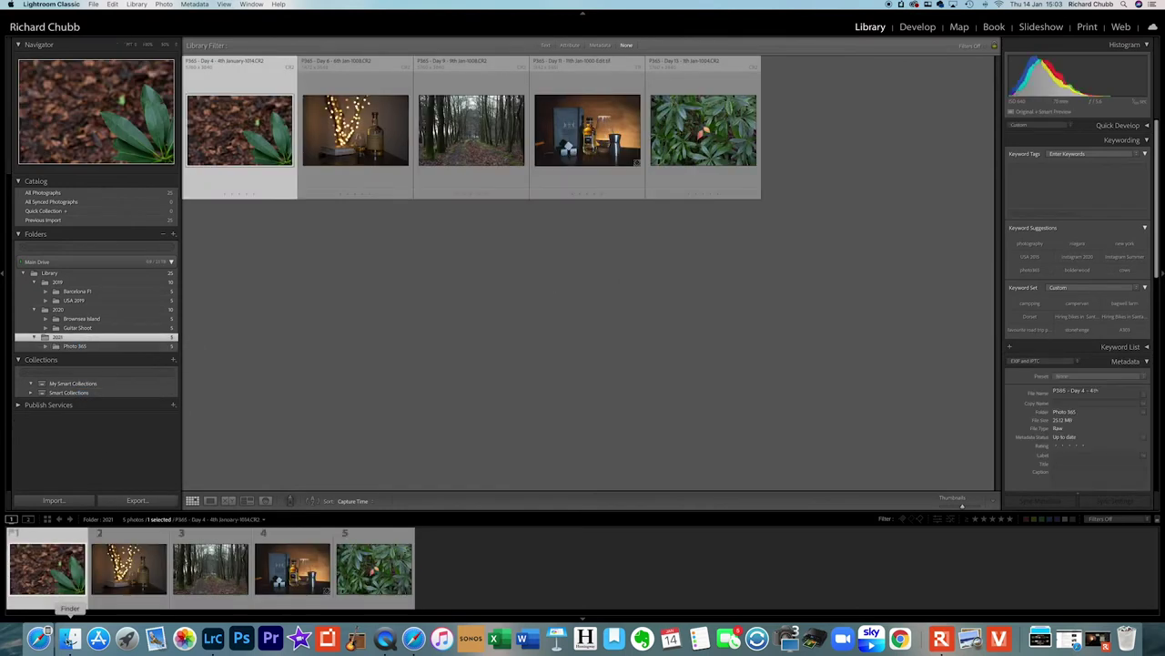
Check the contents of the Library/2021 folder in Finder and return to Lightroom Classic
{"action": "left_click", "coordinate": [69, 637]}
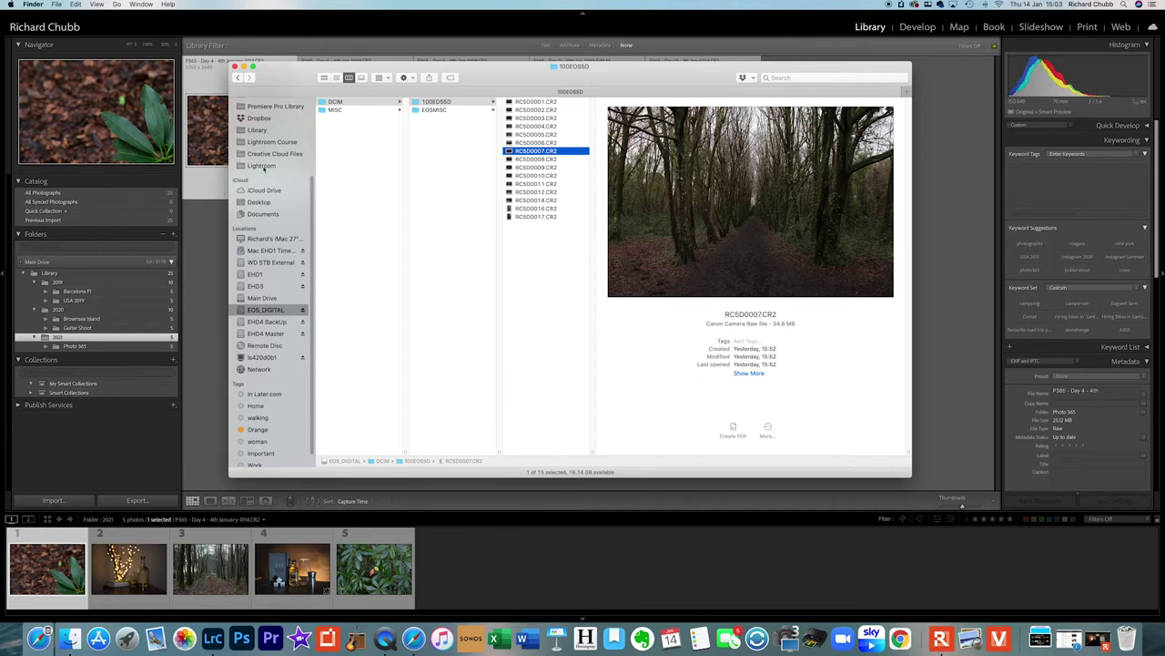
{"action": "left_click", "coordinate": [261, 166]}
{"action": "left_click", "coordinate": [337, 101]}
{"action": "left_click", "coordinate": [428, 118]}
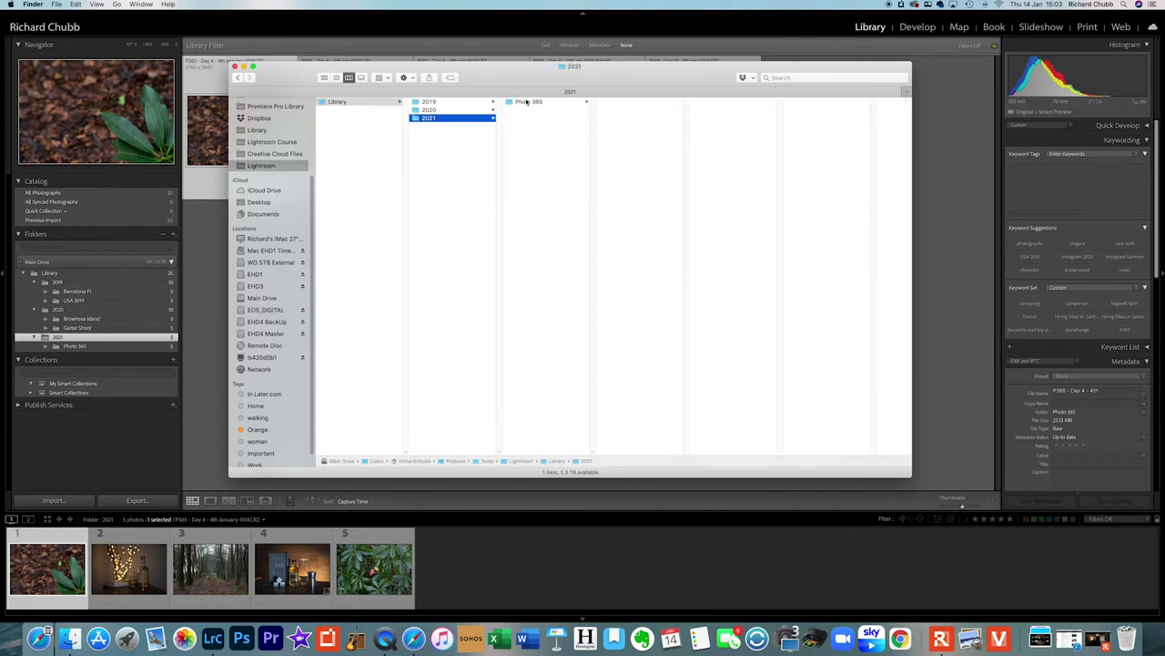
{"action": "left_click", "coordinate": [197, 260]}
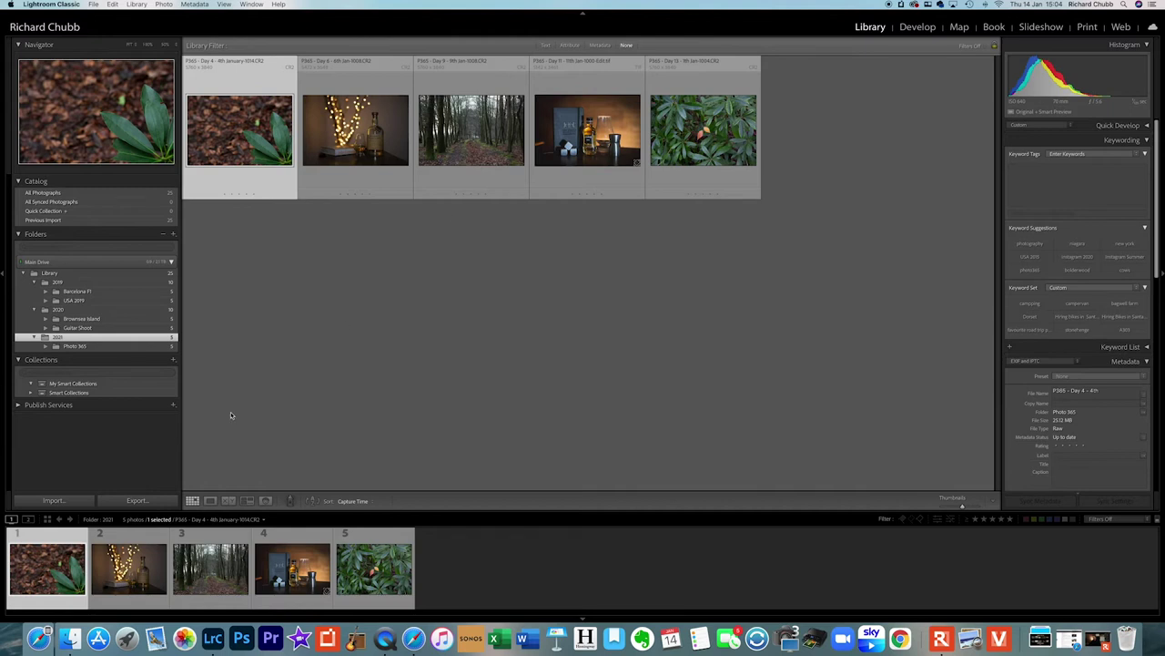
Start a new import and review the file renaming template, custom text and start number
{"action": "left_click", "coordinate": [78, 500]}
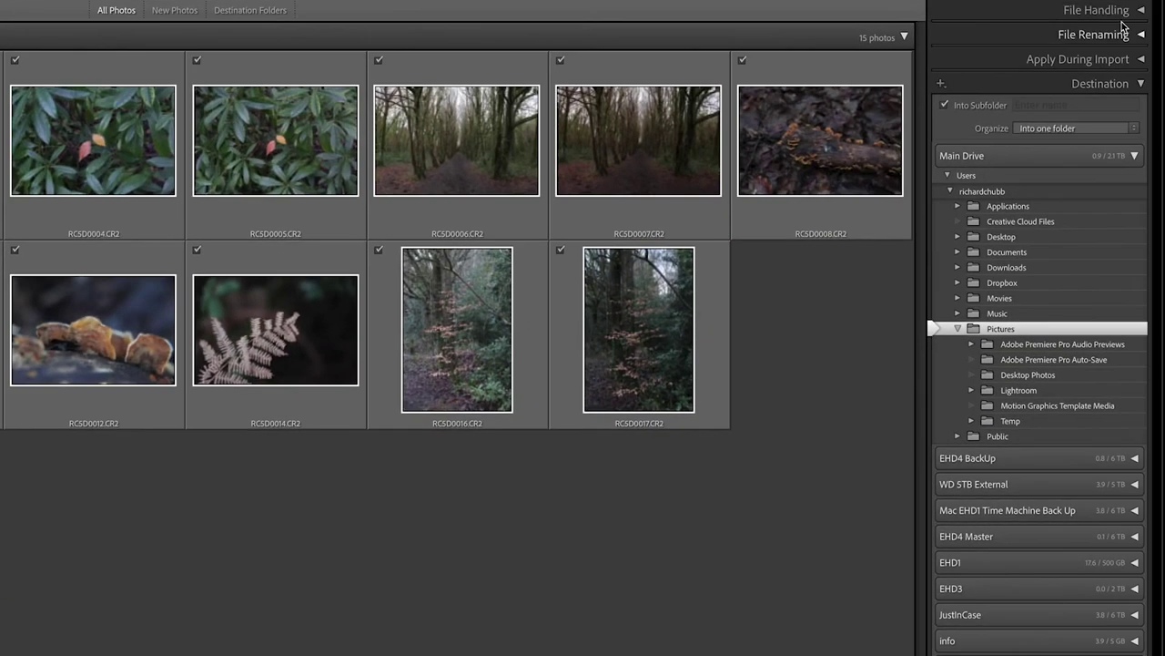
{"action": "left_click", "coordinate": [1138, 83]}
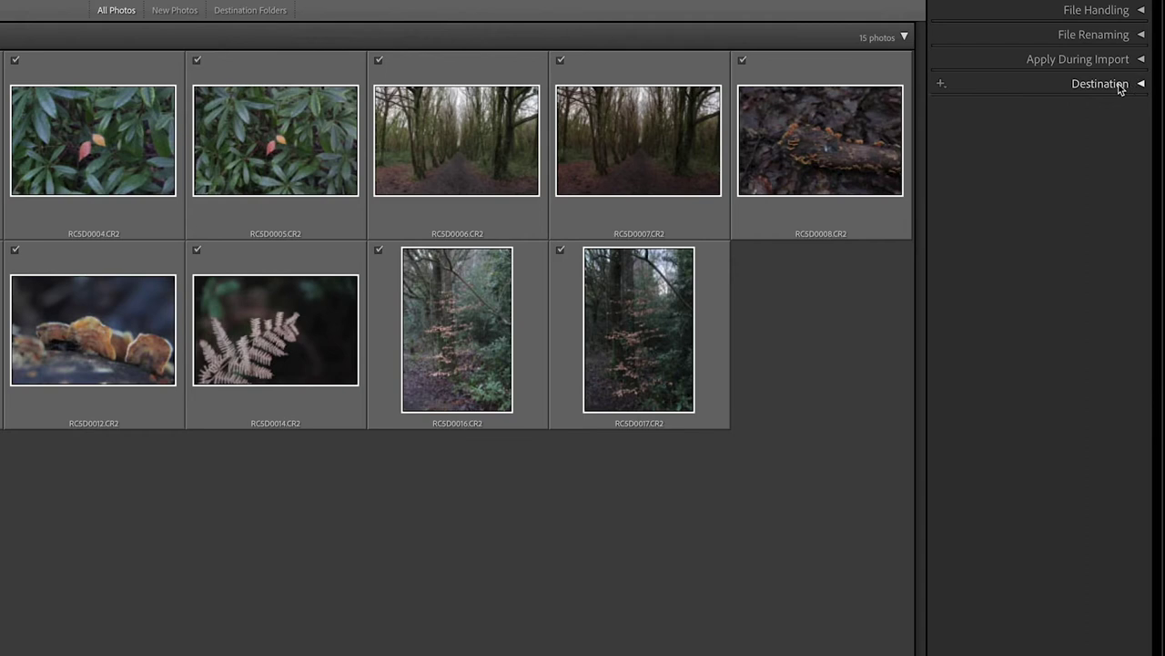
{"action": "left_click", "coordinate": [1142, 35]}
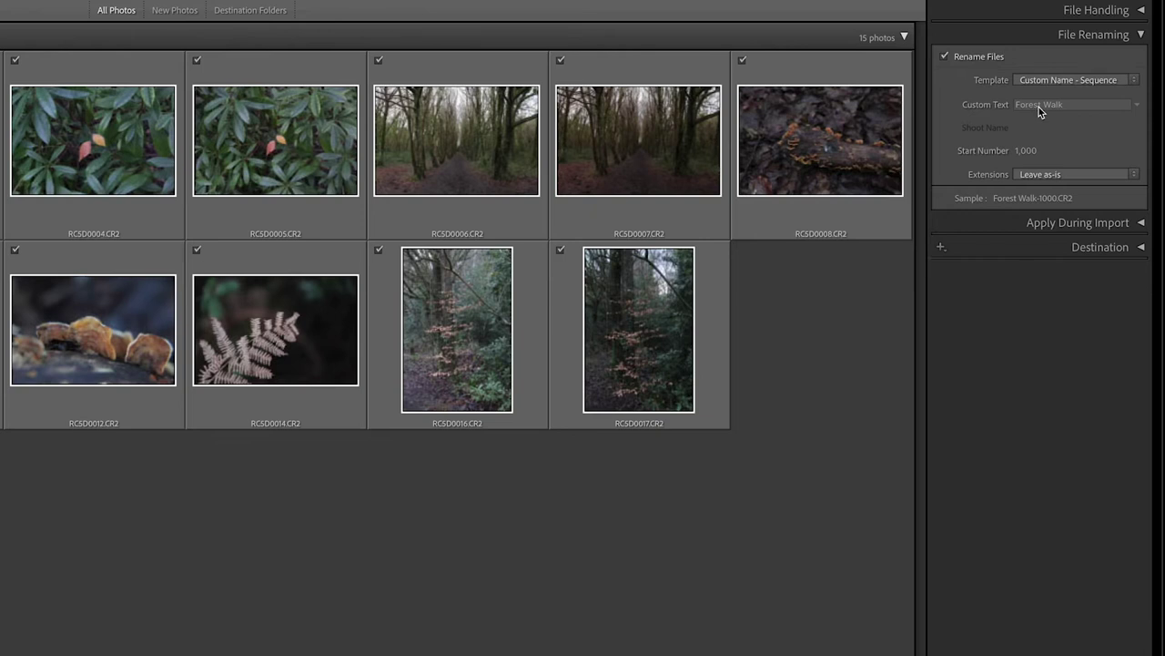
{"action": "left_click", "coordinate": [1142, 36]}
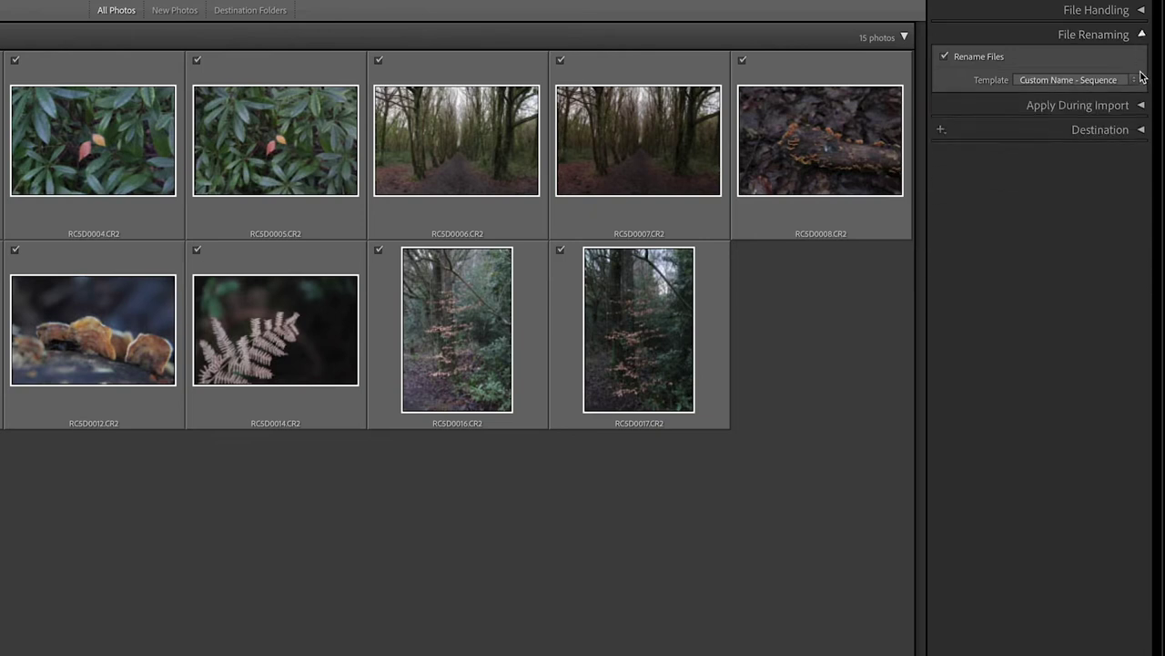
Enter Forest as the destination subfolder name under Pictures, and switch the Into Subfolder option off
{"action": "left_click", "coordinate": [1141, 83]}
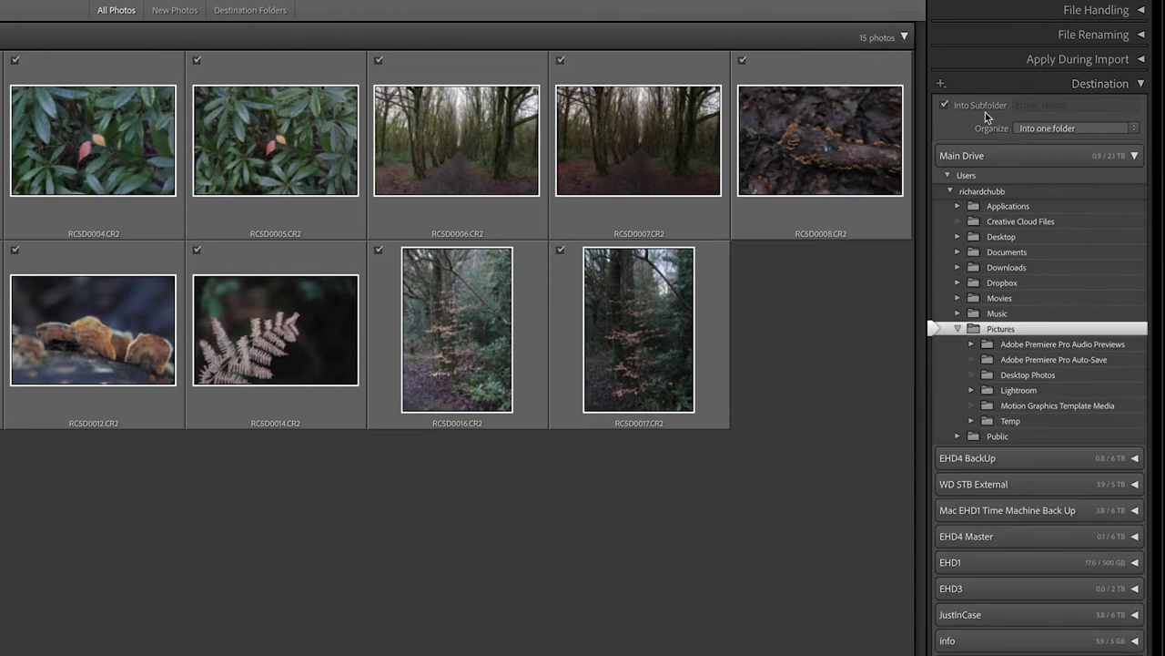
{"action": "left_click", "coordinate": [1049, 106]}
{"action": "type", "text": "Forest"}
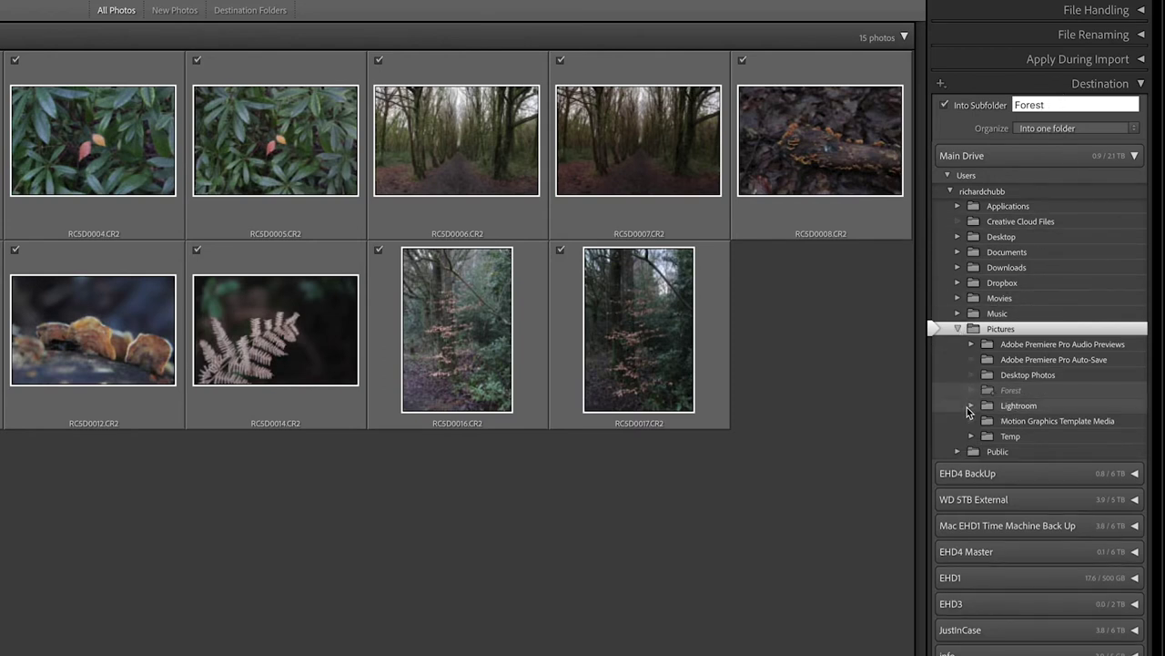
{"action": "left_click", "coordinate": [967, 106]}
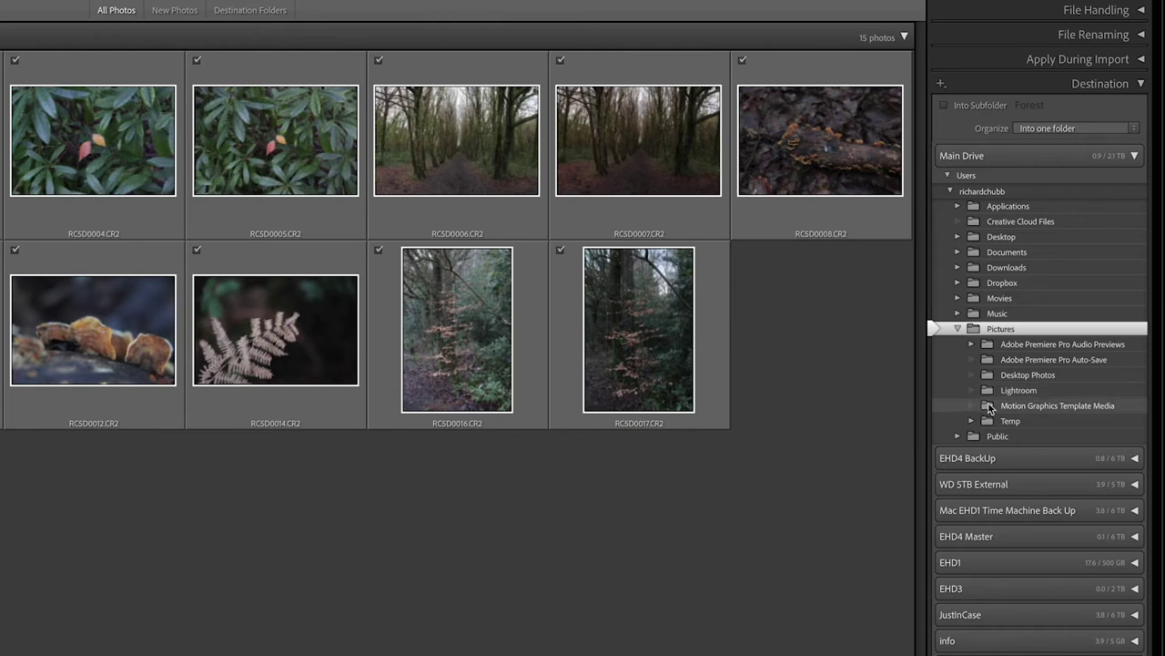
Set the import destination to the 2021 folder inside Pictures/Temp/Lightroom/Library
{"action": "left_click", "coordinate": [972, 421]}
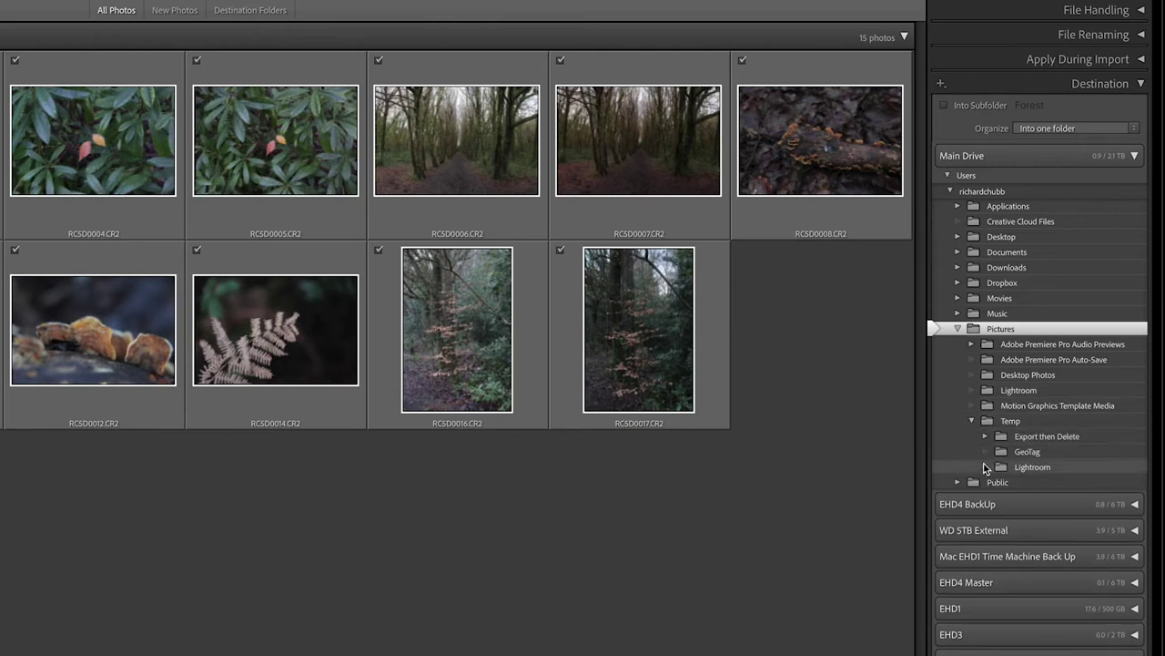
{"action": "left_click", "coordinate": [984, 465]}
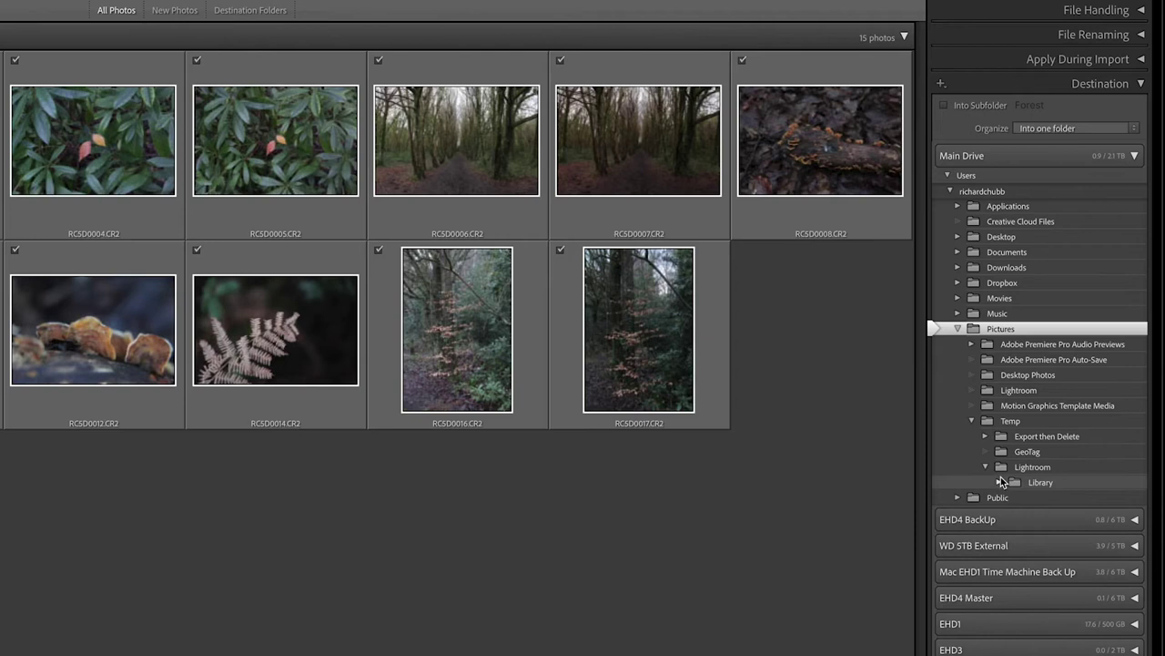
{"action": "left_click", "coordinate": [999, 482]}
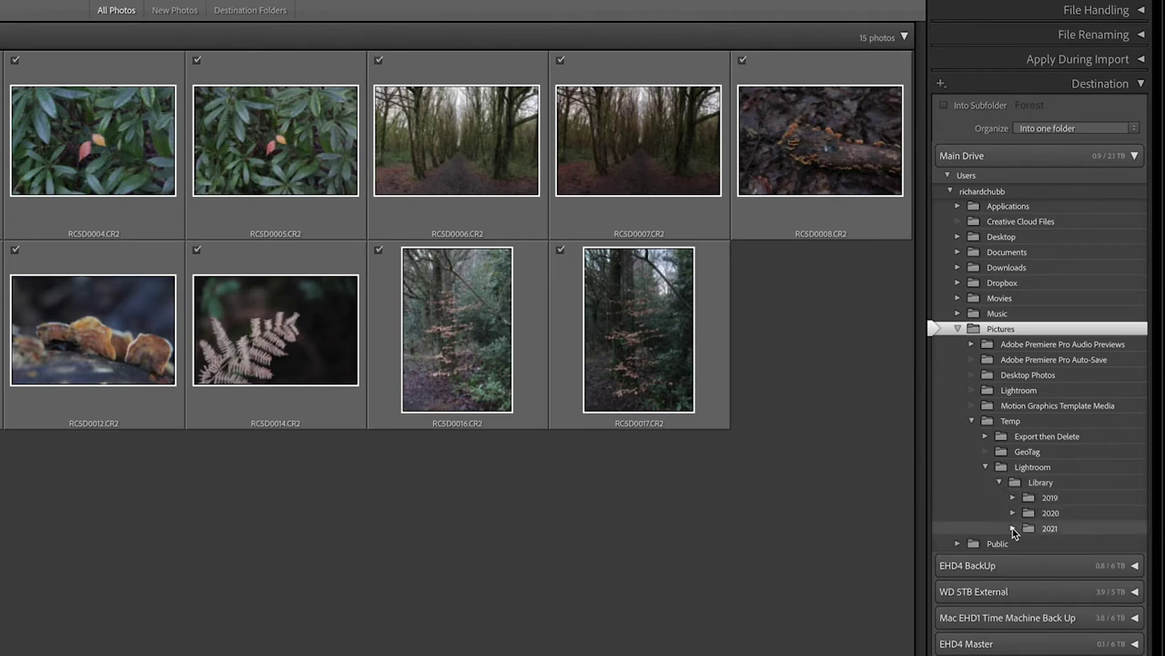
{"action": "left_click", "coordinate": [1014, 528]}
{"action": "left_click", "coordinate": [1035, 528]}
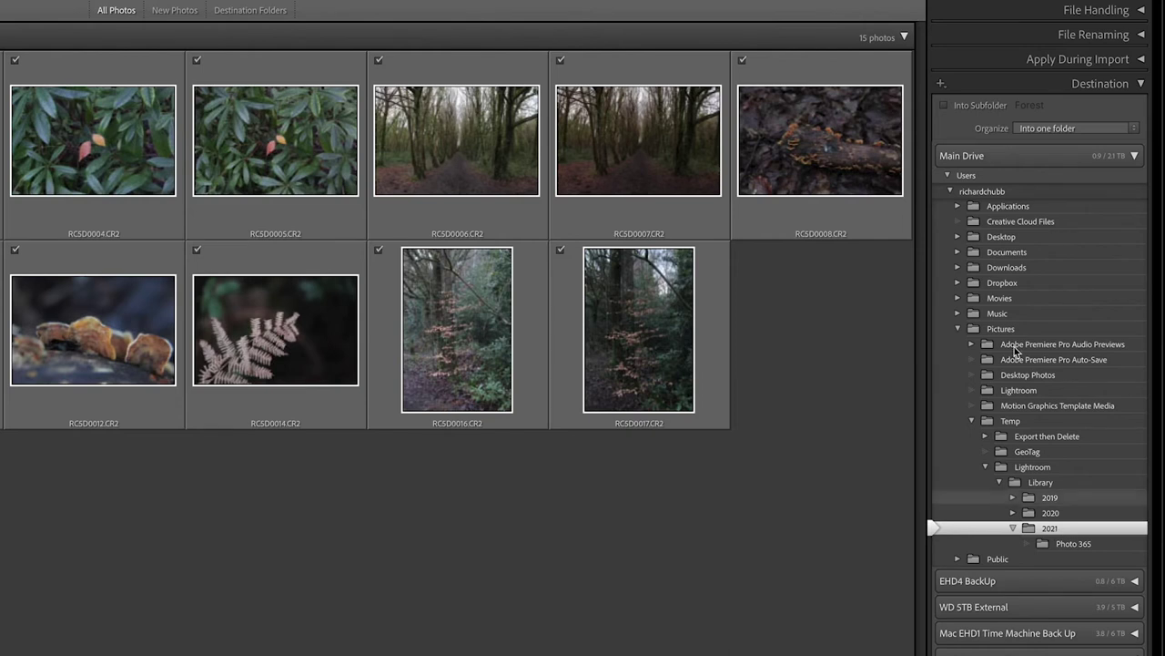
Switch the Into Subfolder option on and name the destination subfolder Forest Walk
{"action": "left_click", "coordinate": [945, 104]}
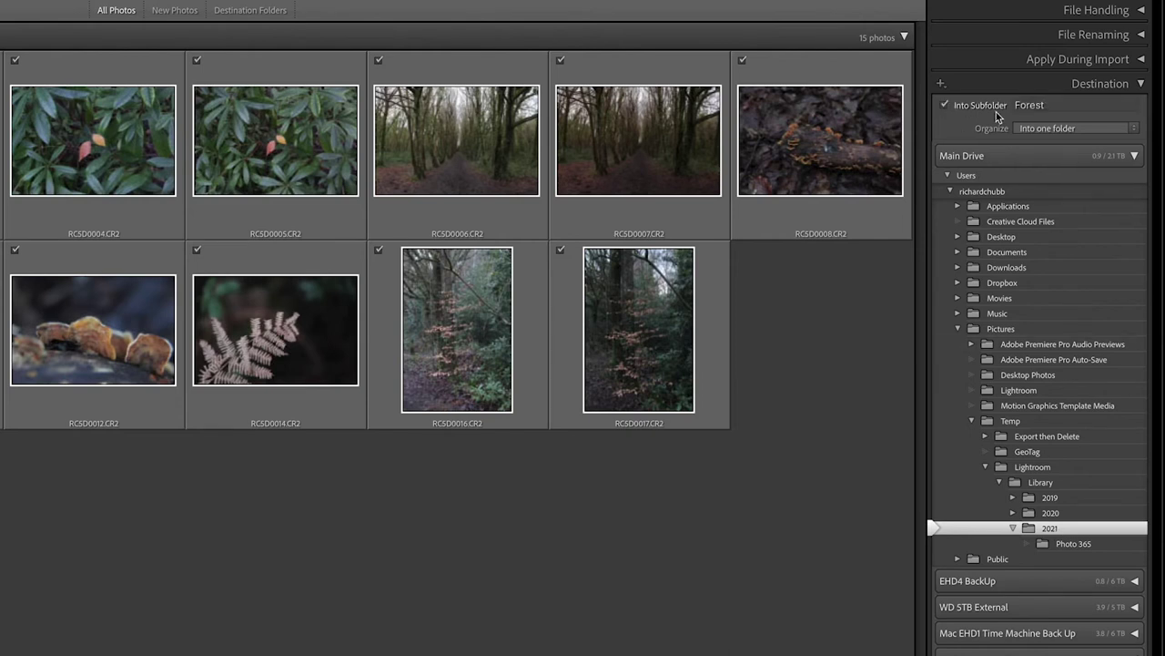
{"action": "left_click", "coordinate": [1055, 105]}
{"action": "left_click", "coordinate": [1054, 104]}
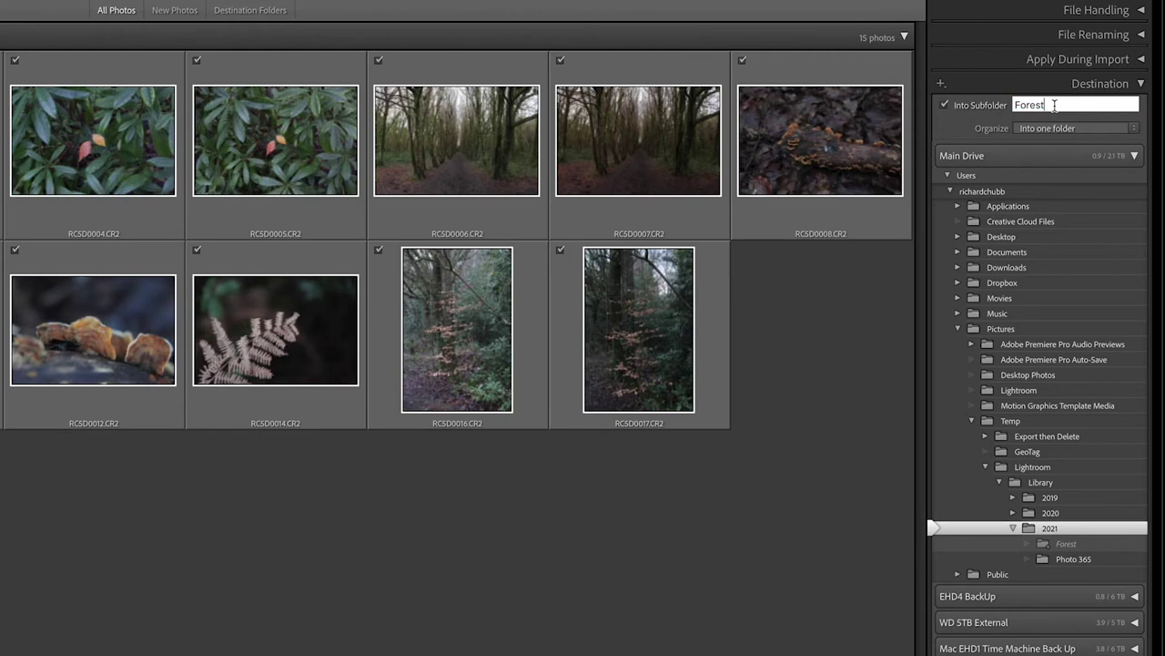
{"action": "type", "text": "Walk"}
{"action": "key", "text": "Return"}
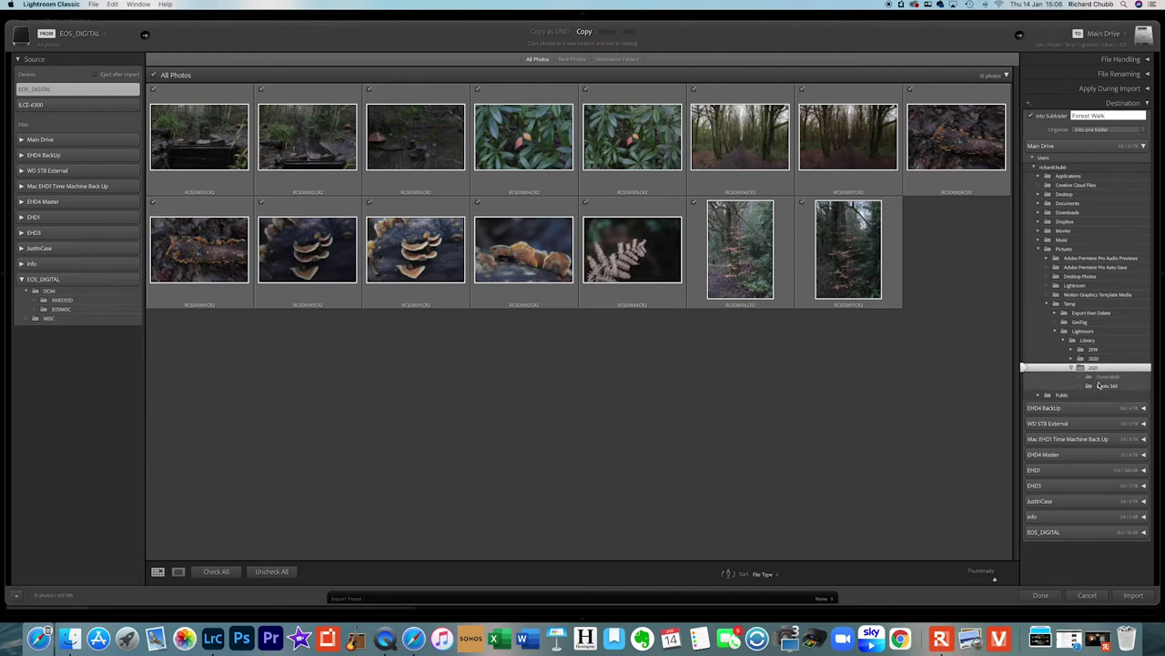
Import the photos and check the Forest Walk folder inside Library/2021 in Finder
{"action": "left_click", "coordinate": [1133, 596]}
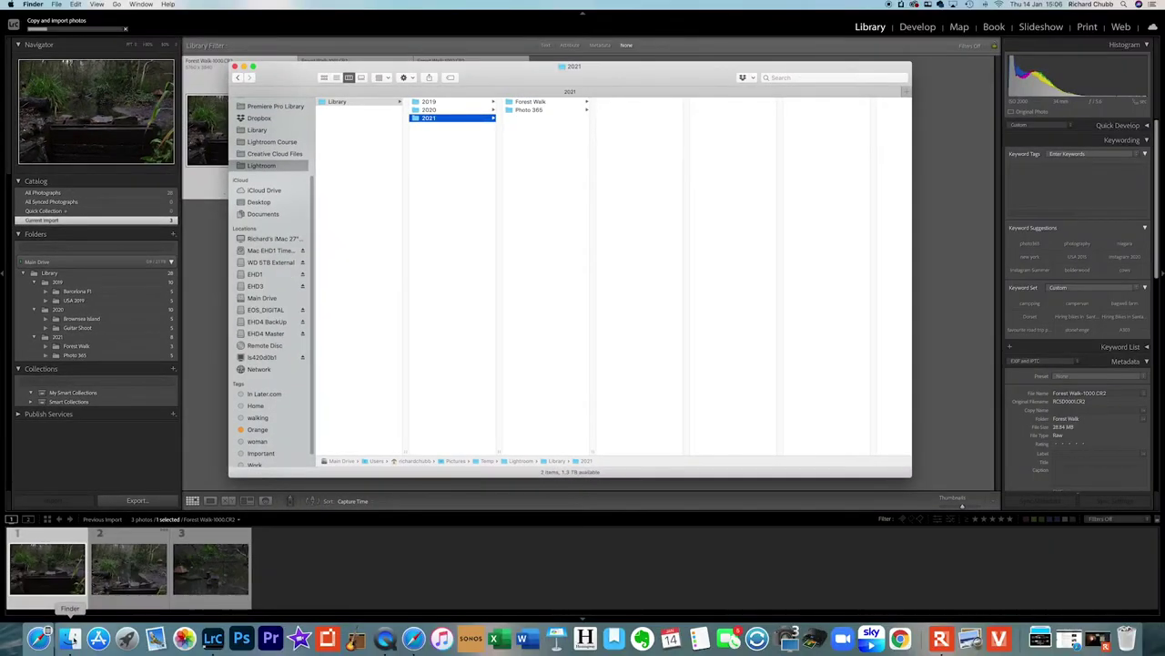
{"action": "left_click", "coordinate": [535, 103]}
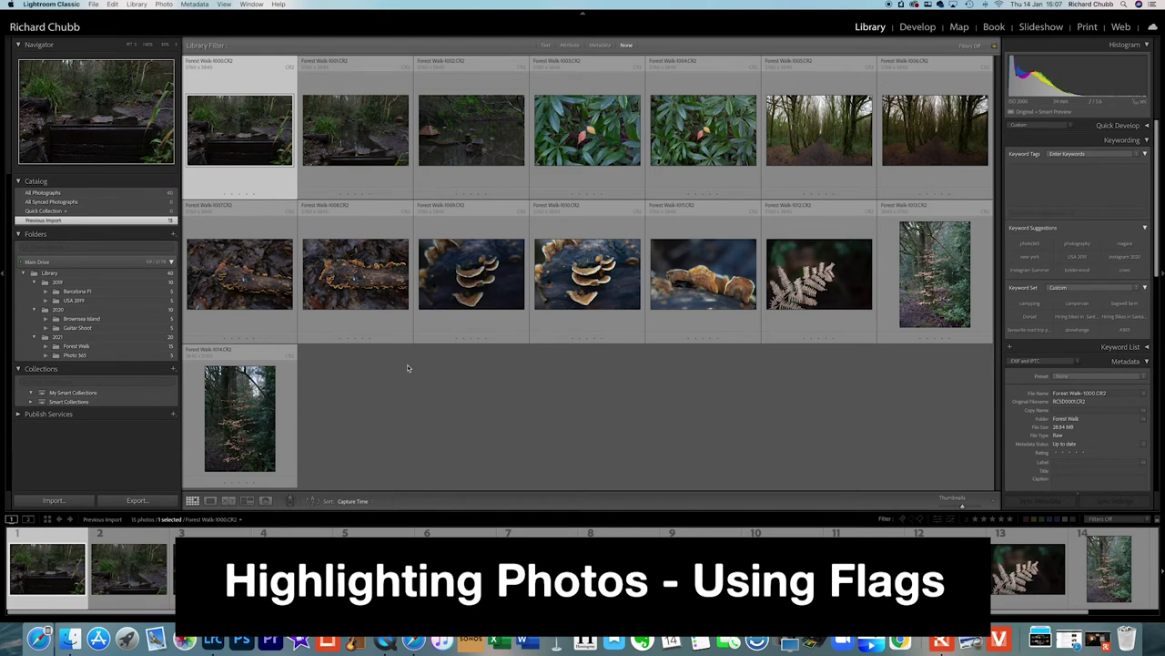
Open the Forest Walk-1000 photo in Loupe view and flag it as a pick
{"action": "double_click", "coordinate": [239, 137]}
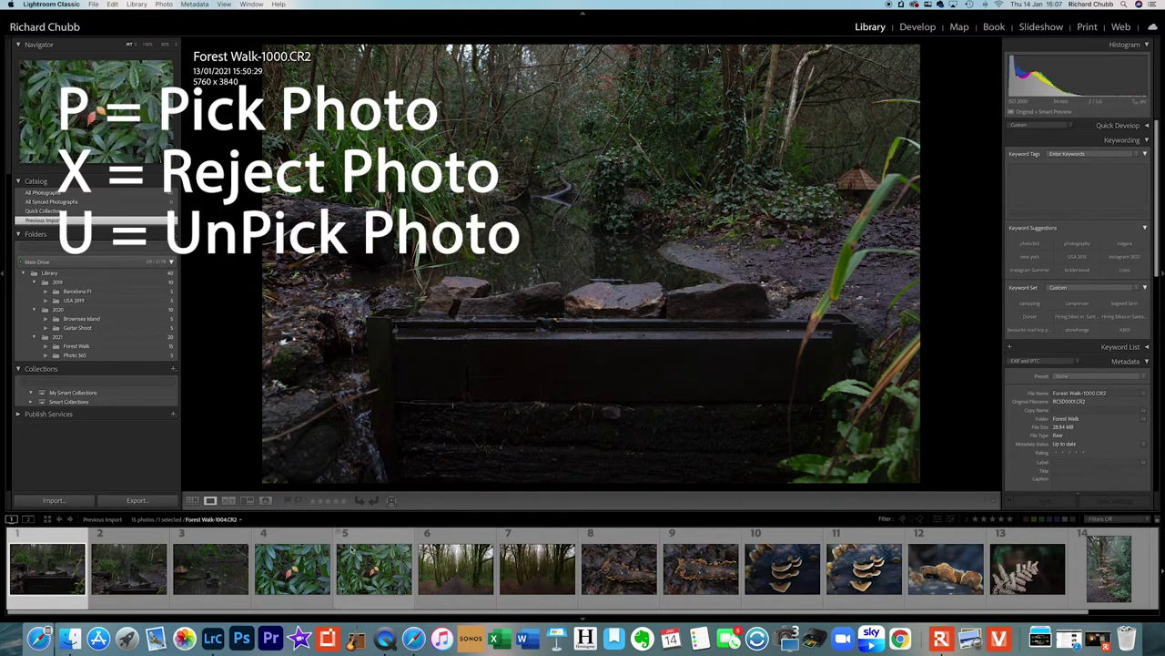
{"action": "key", "text": "p"}
{"action": "left_click", "coordinate": [15, 573]}
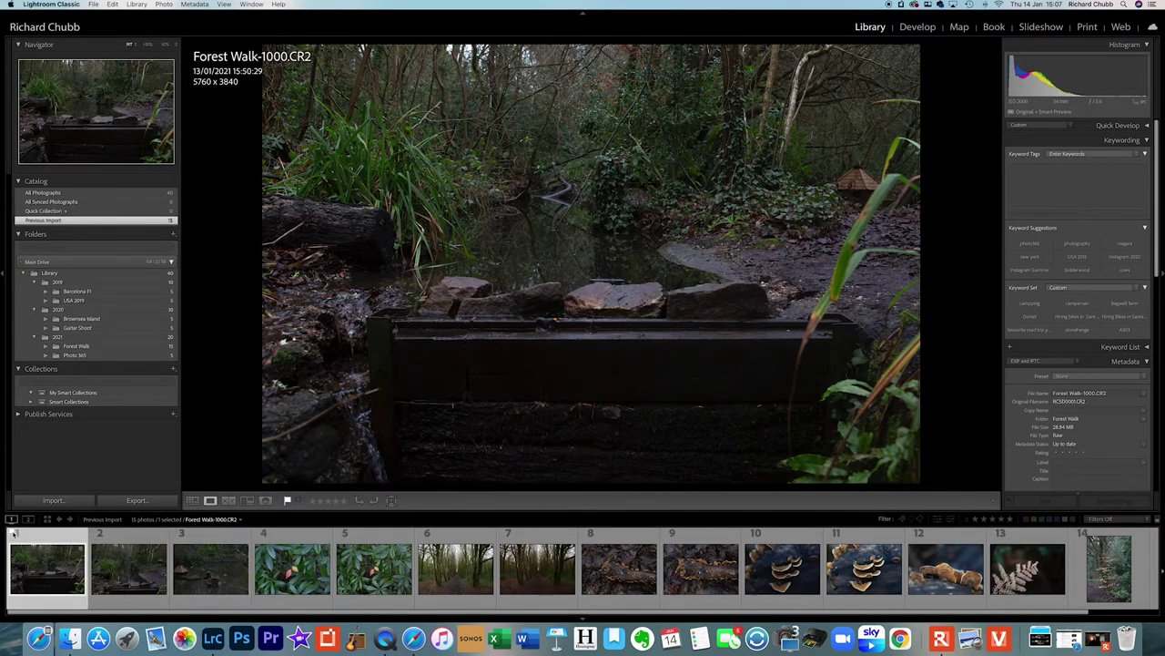
Review the next photos and flag Forest Walk-1004, Forest Walk-1006 and Forest Walk-1008 as picks
{"action": "left_click", "coordinate": [105, 563]}
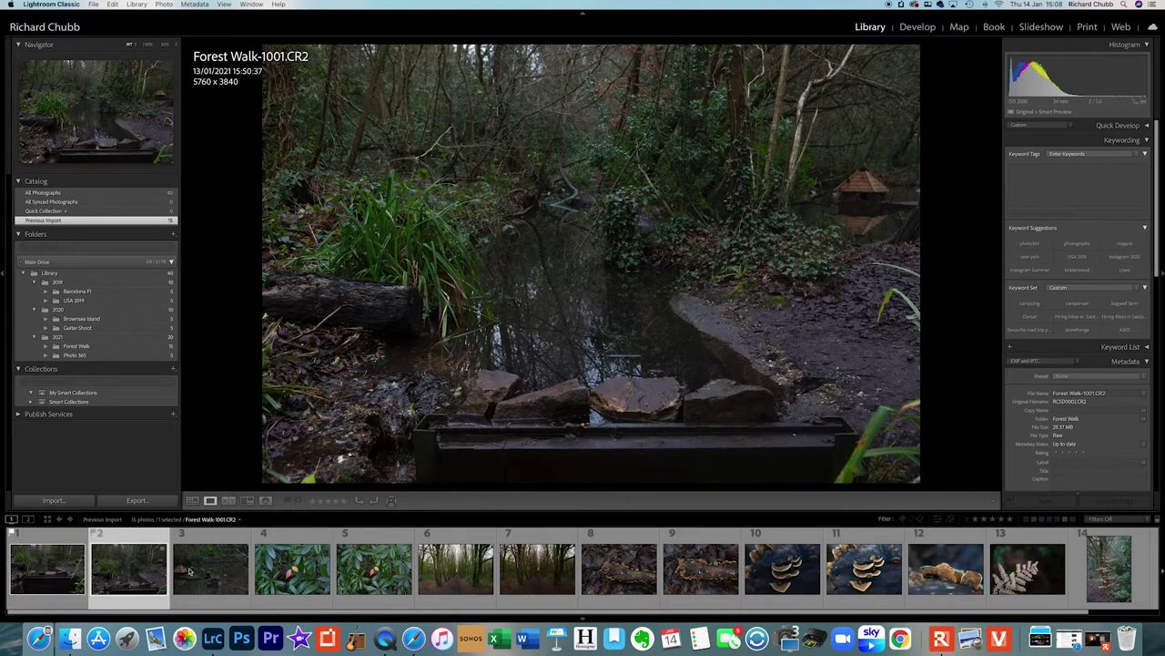
{"action": "left_click", "coordinate": [362, 573]}
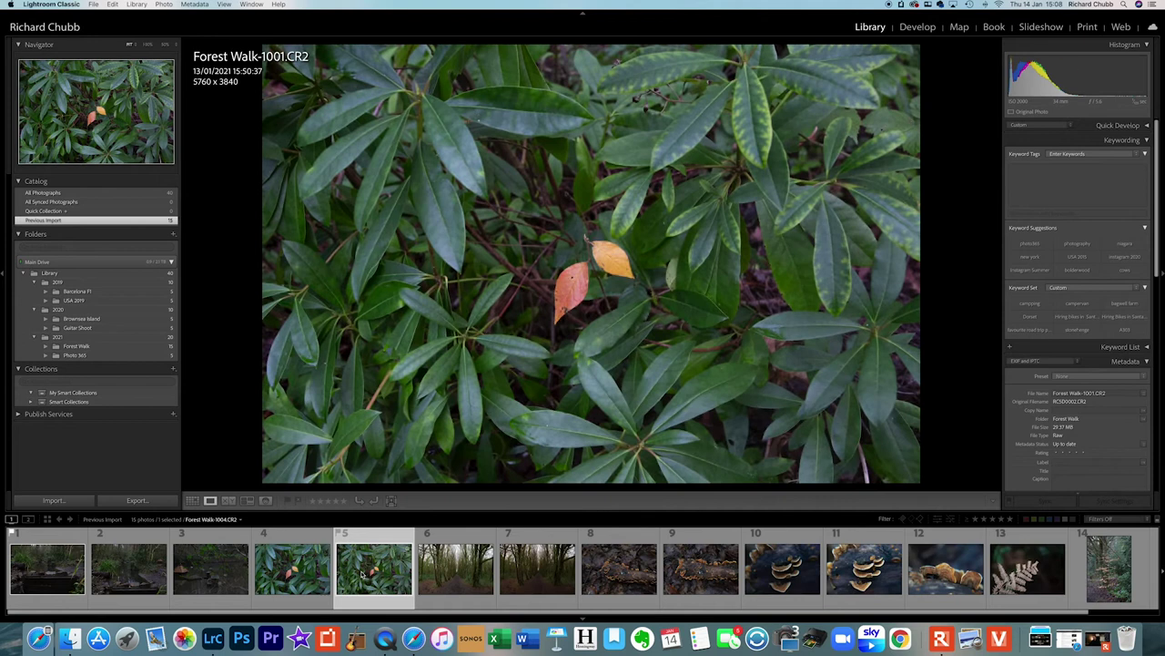
{"action": "left_click", "coordinate": [486, 581]}
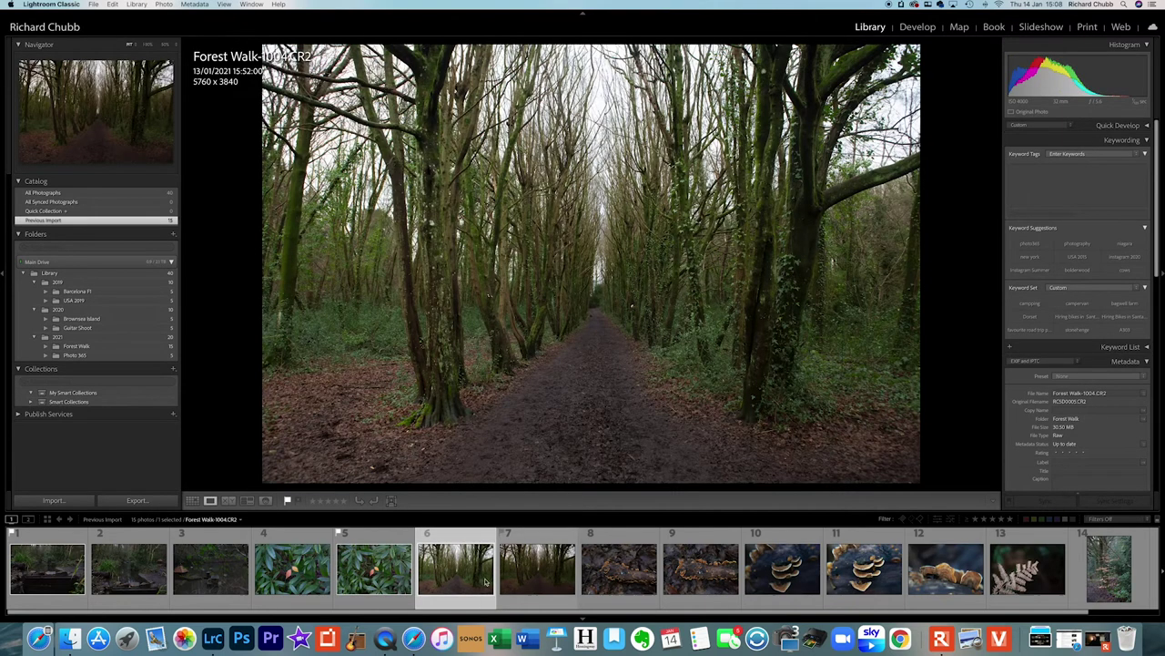
{"action": "left_click", "coordinate": [535, 572]}
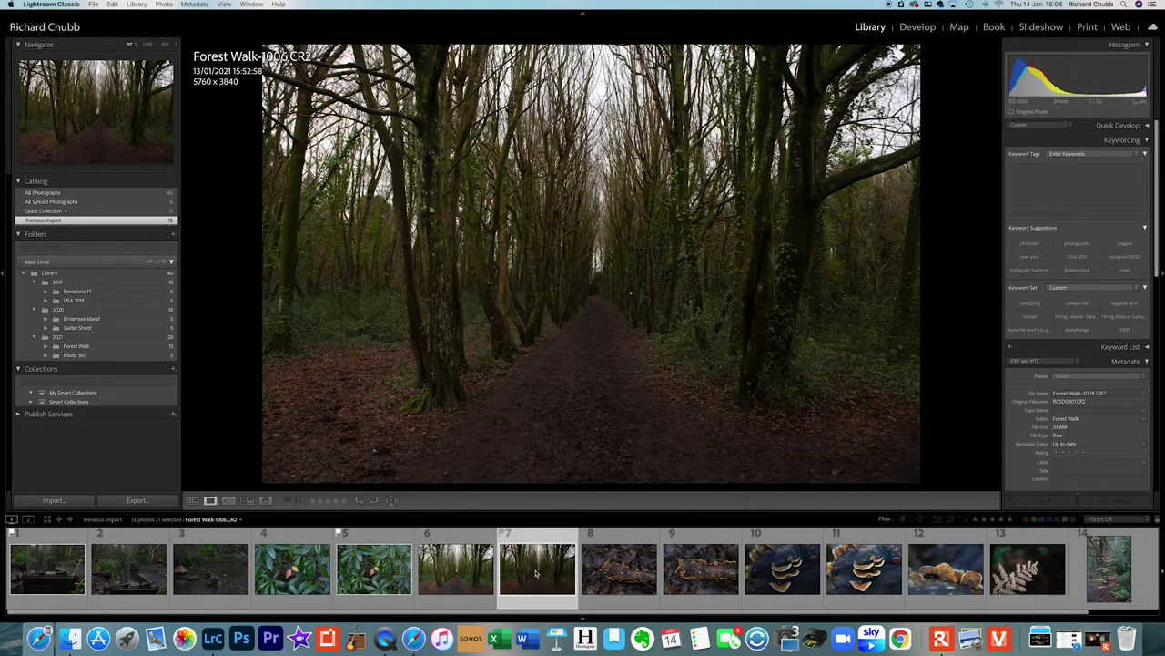
{"action": "left_click", "coordinate": [654, 583]}
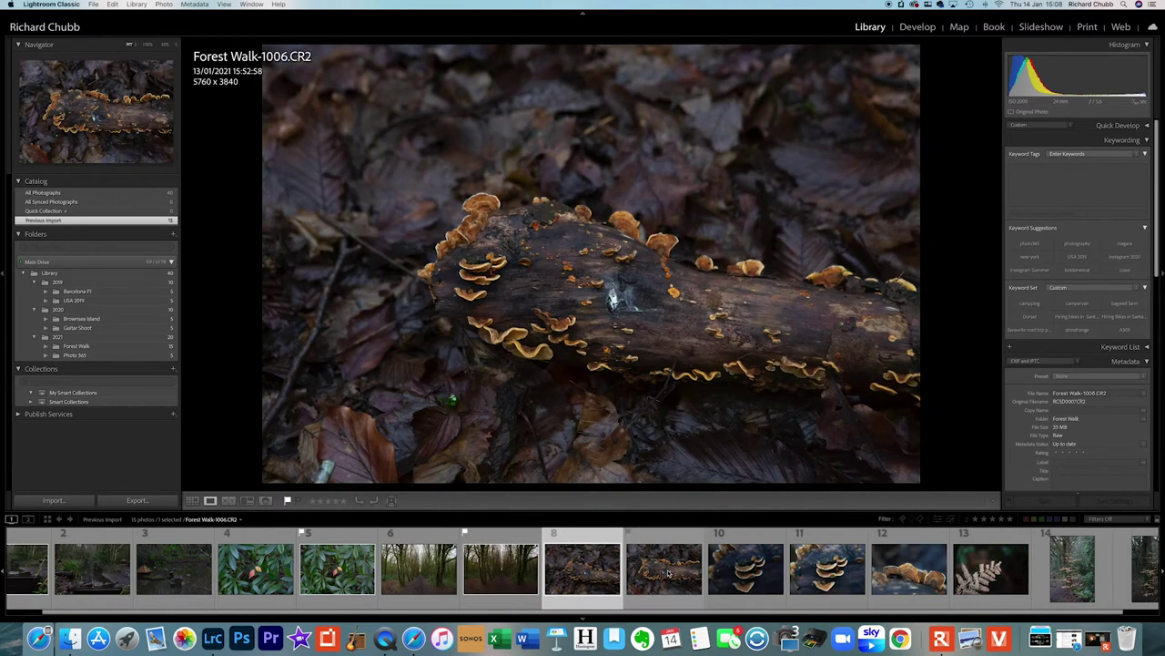
{"action": "left_click", "coordinate": [681, 579]}
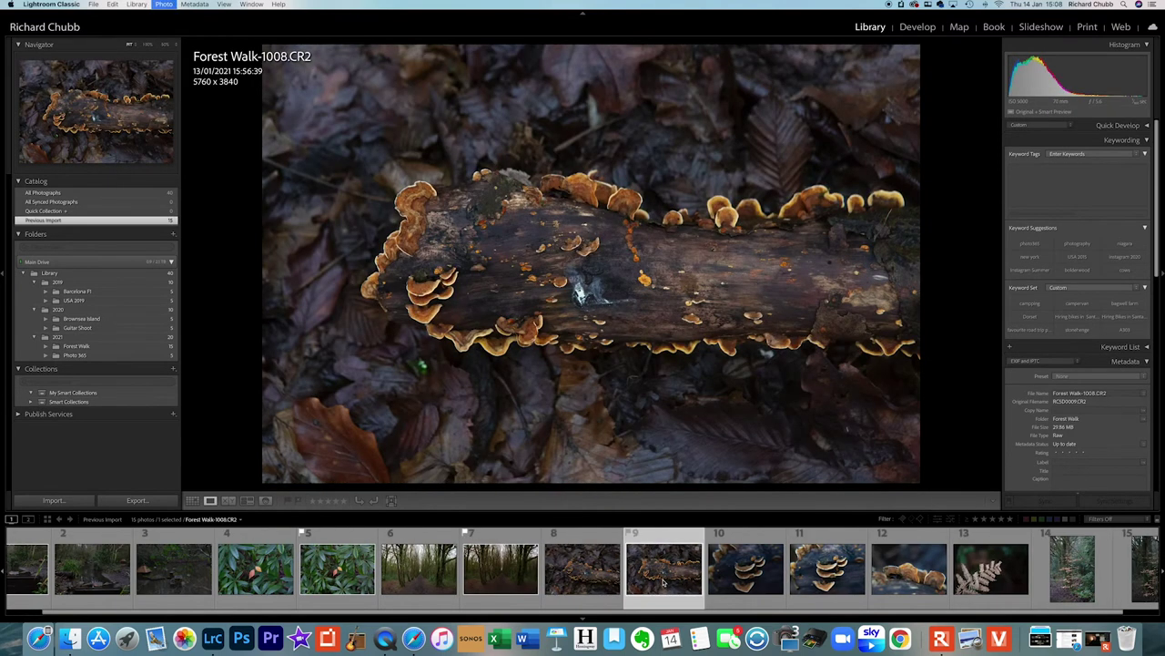
Go through the remaining photos and flag Forest Walk-1012 and Forest Walk-1013 as picks
{"action": "left_click", "coordinate": [745, 581]}
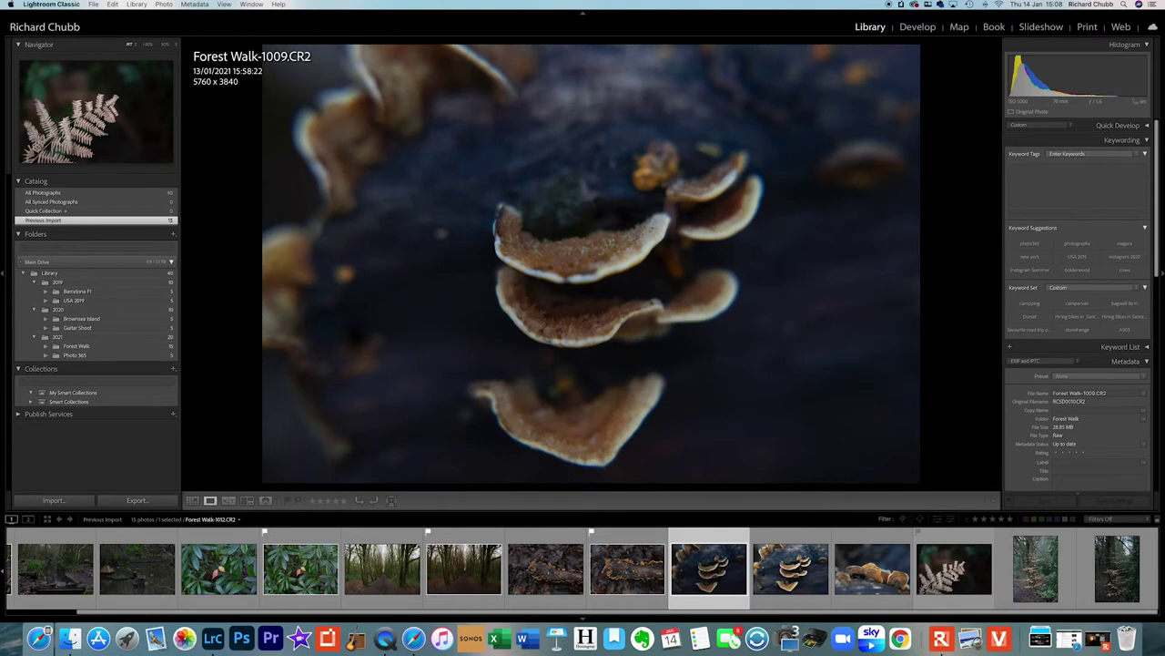
{"action": "left_click", "coordinate": [955, 569]}
{"action": "left_click", "coordinate": [1035, 569]}
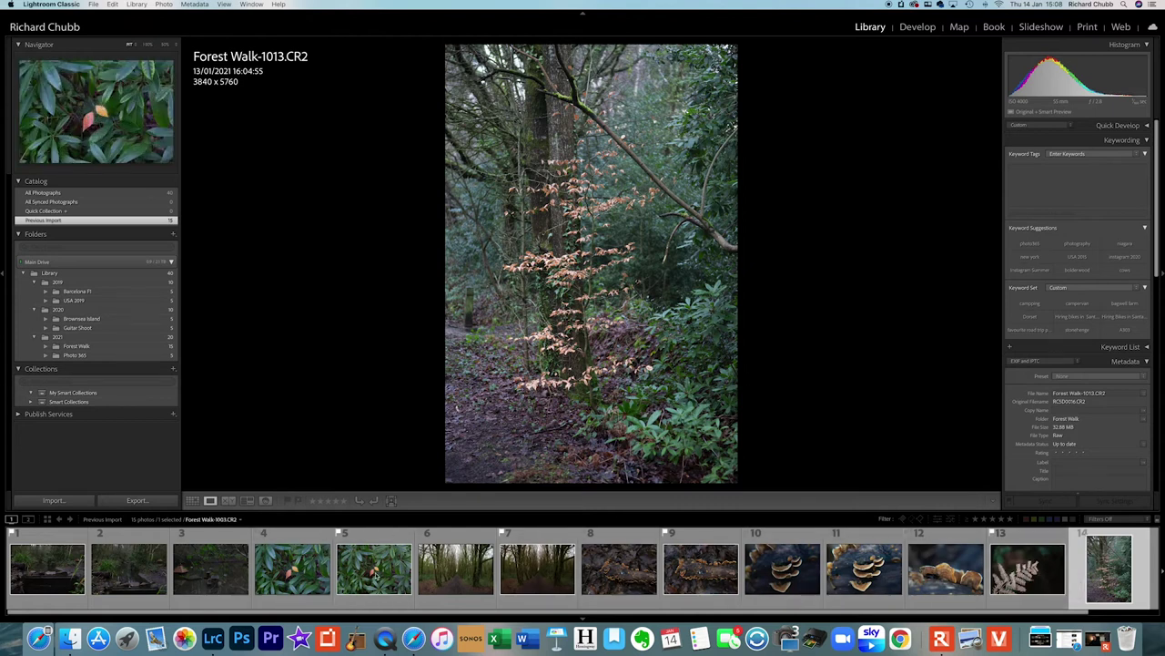
{"action": "left_click", "coordinate": [195, 577]}
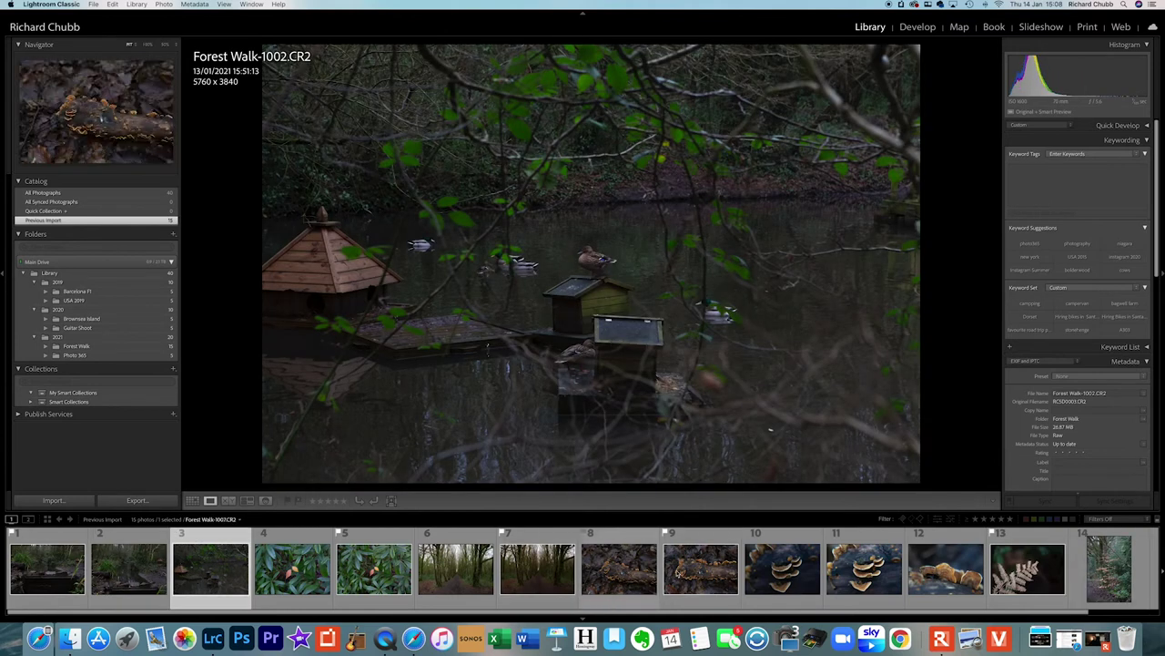
{"action": "left_click", "coordinate": [1099, 562]}
{"action": "key", "text": "Right"}
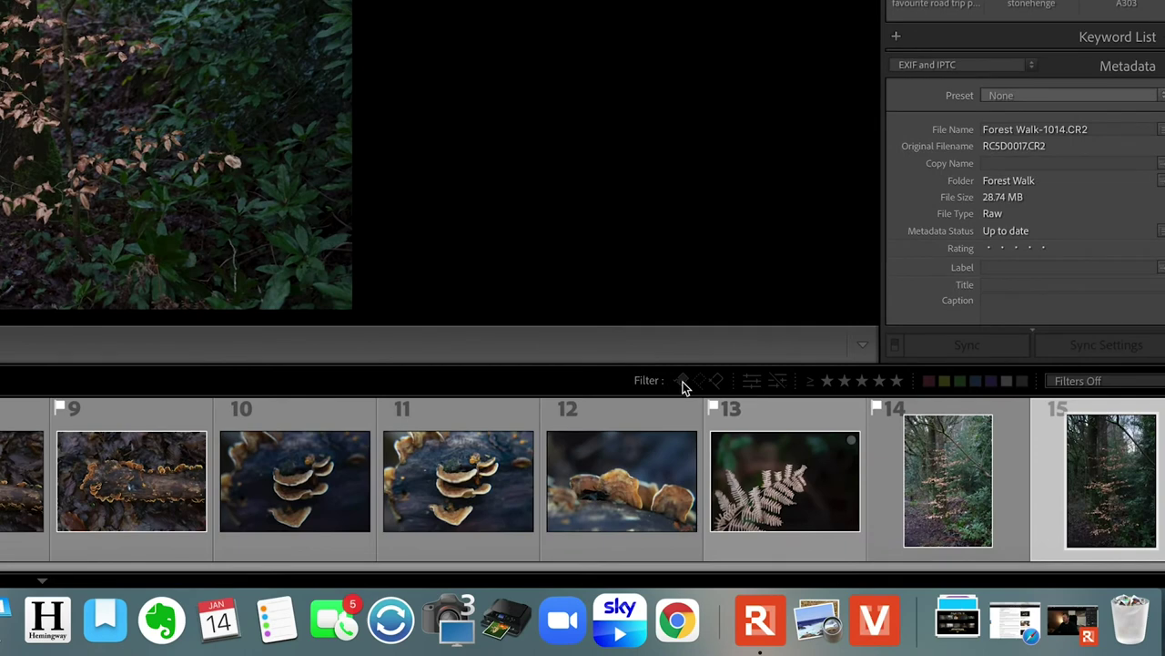
Filter the previous import to show only flagged photos and display them in Grid view
{"action": "left_click", "coordinate": [711, 399]}
{"action": "left_click", "coordinate": [687, 385]}
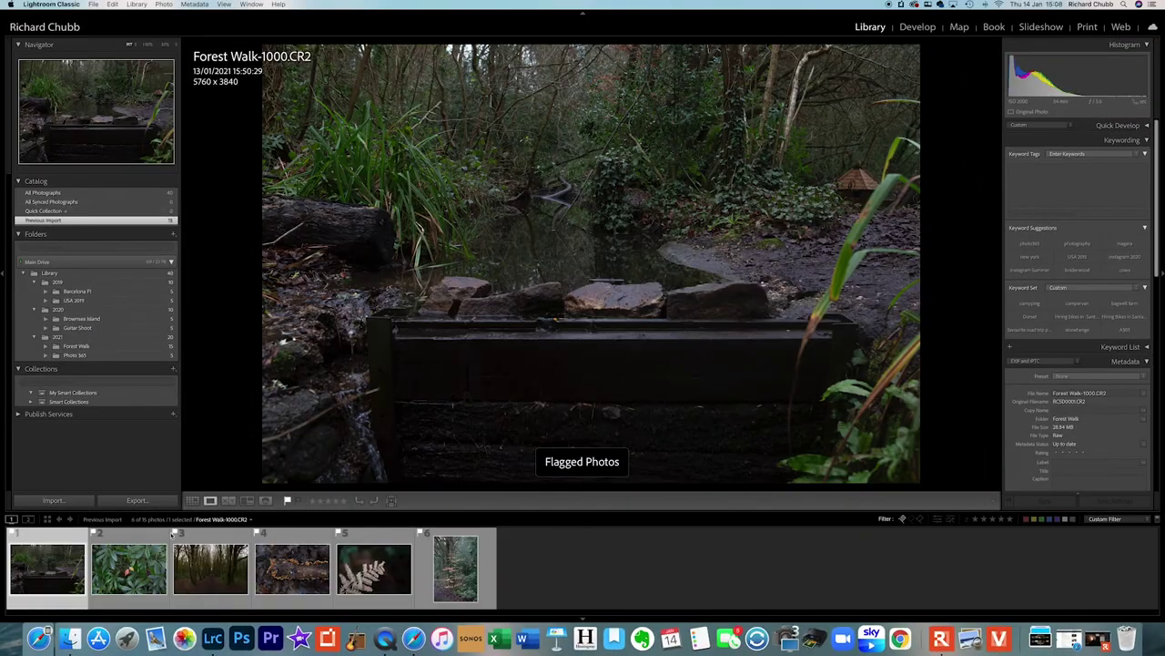
{"action": "left_click", "coordinate": [140, 491]}
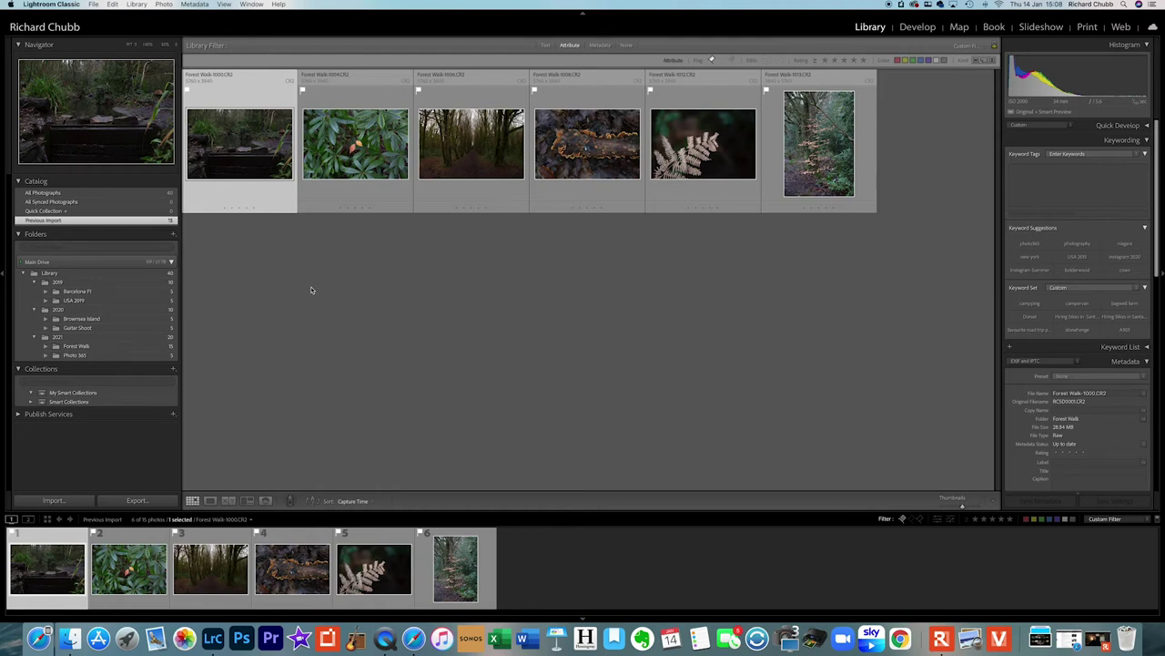
Remove the pick flag from Forest Walk-1000 and turn off the flagged-photos filter
{"action": "key", "text": "x"}
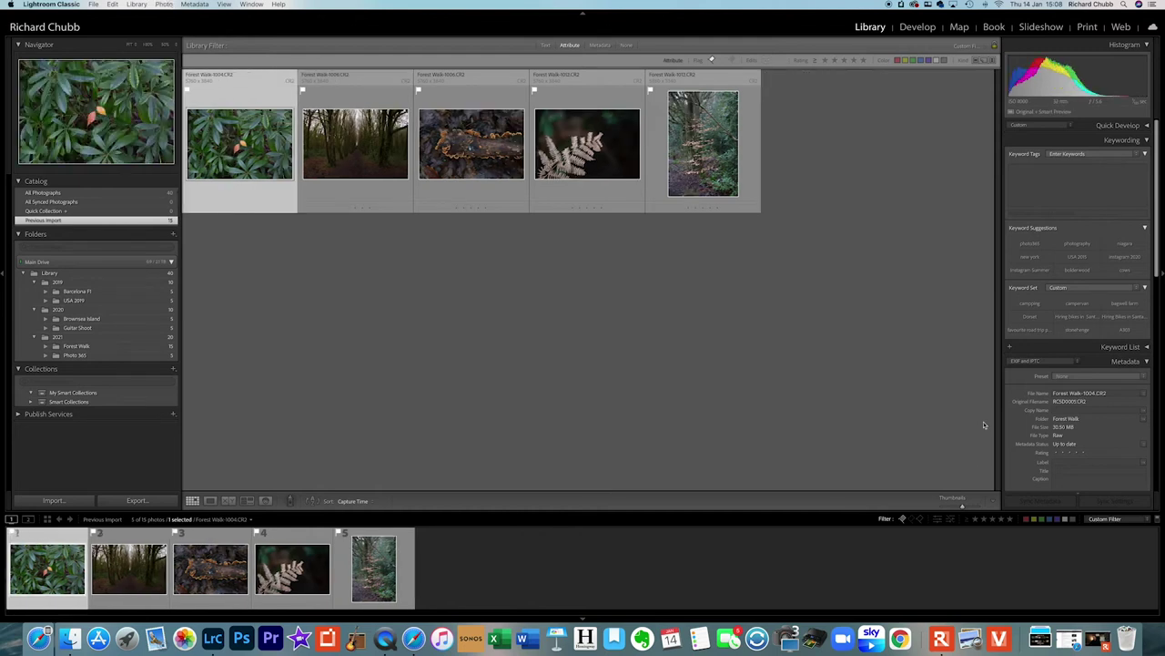
{"action": "left_click", "coordinate": [902, 518]}
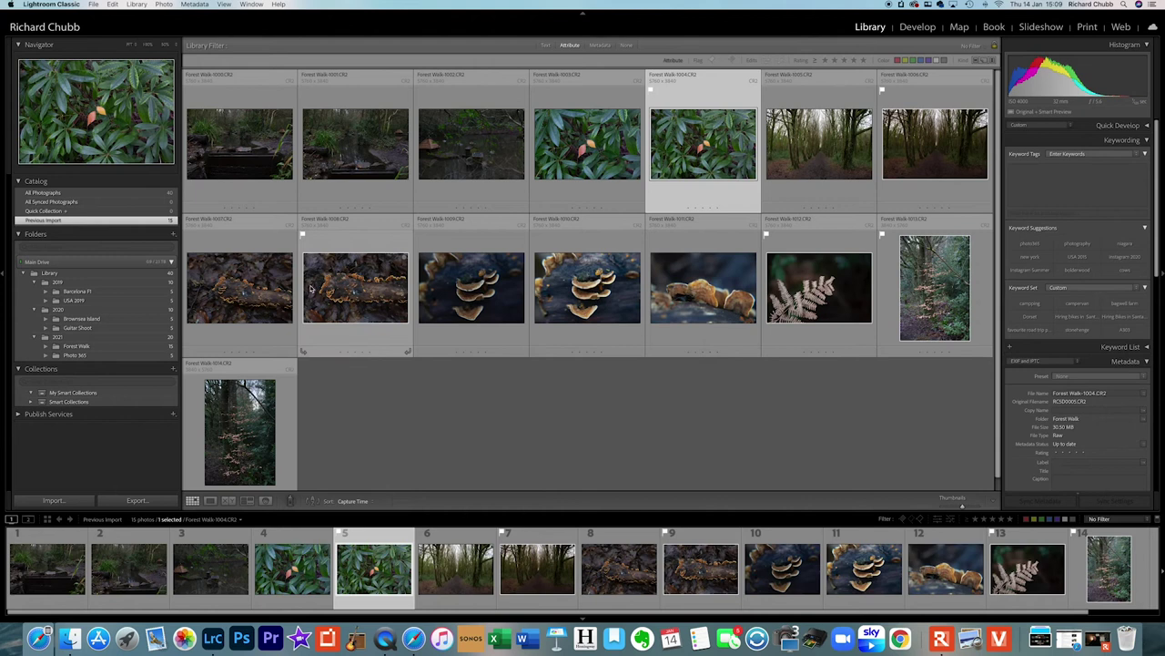
View the Set Flag options for the Forest Walk-1001 photo and close them without choosing one
{"action": "right_click", "coordinate": [368, 149]}
{"action": "mouse_move", "coordinate": [425, 274]}
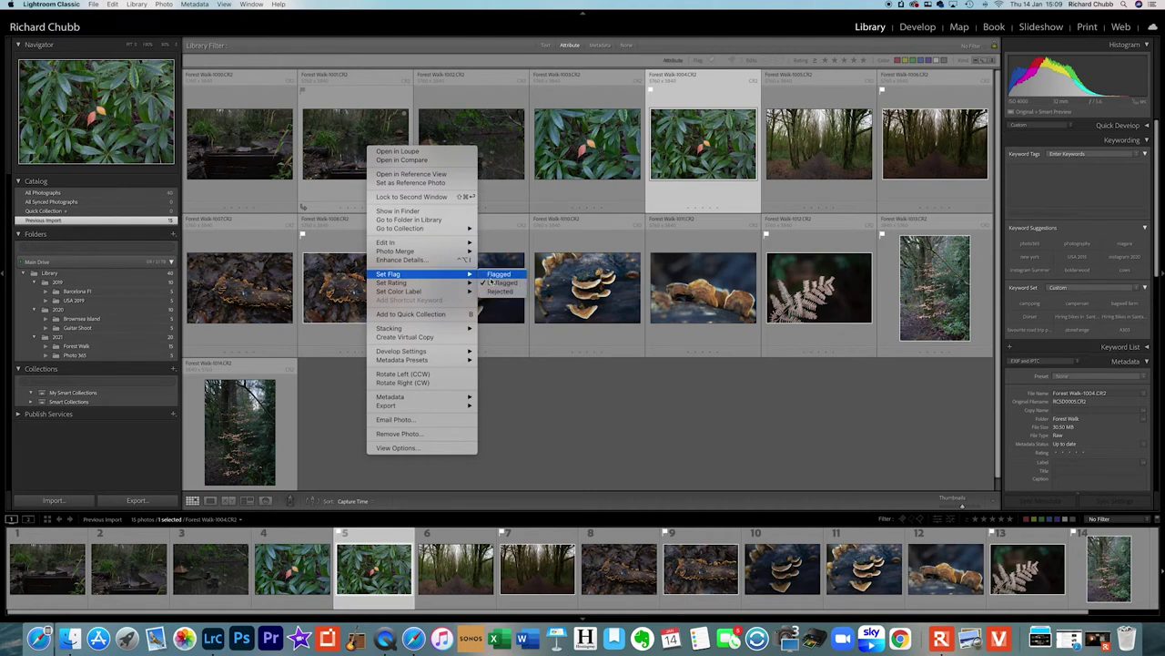
{"action": "left_click", "coordinate": [533, 409]}
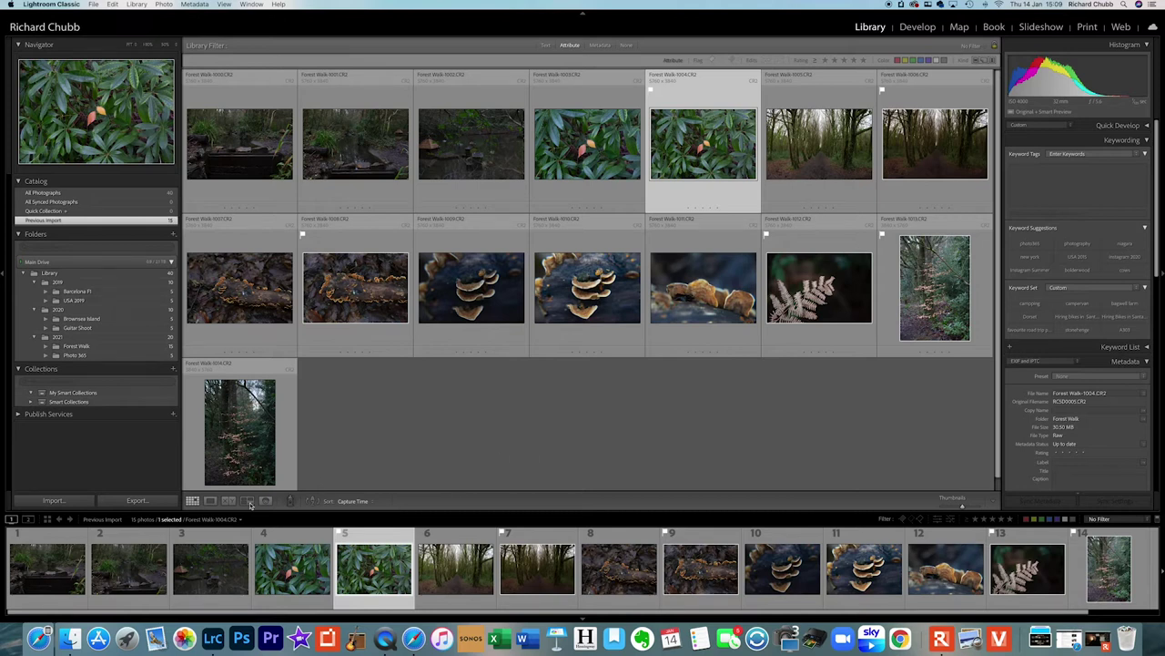
Flag Forest Walk-1000, Forest Walk-1005 and Forest Walk-1009 as rejected, and clear the photo selection
{"action": "left_click", "coordinate": [54, 574]}
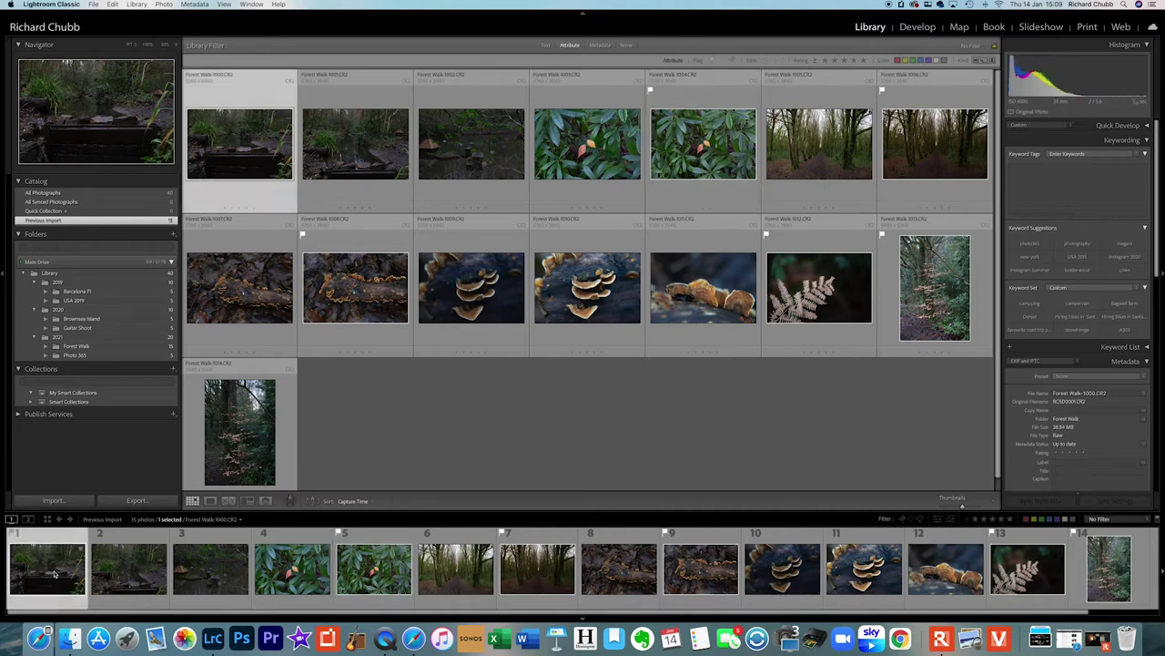
{"action": "left_click", "coordinate": [117, 578]}
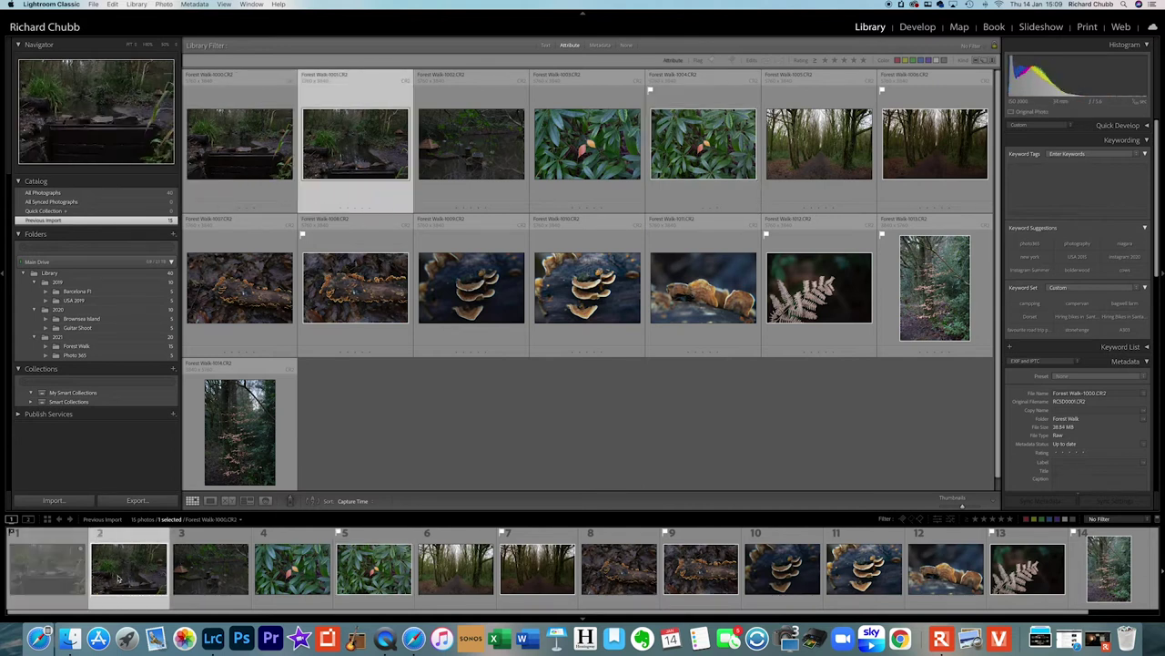
{"action": "left_click", "coordinate": [480, 570]}
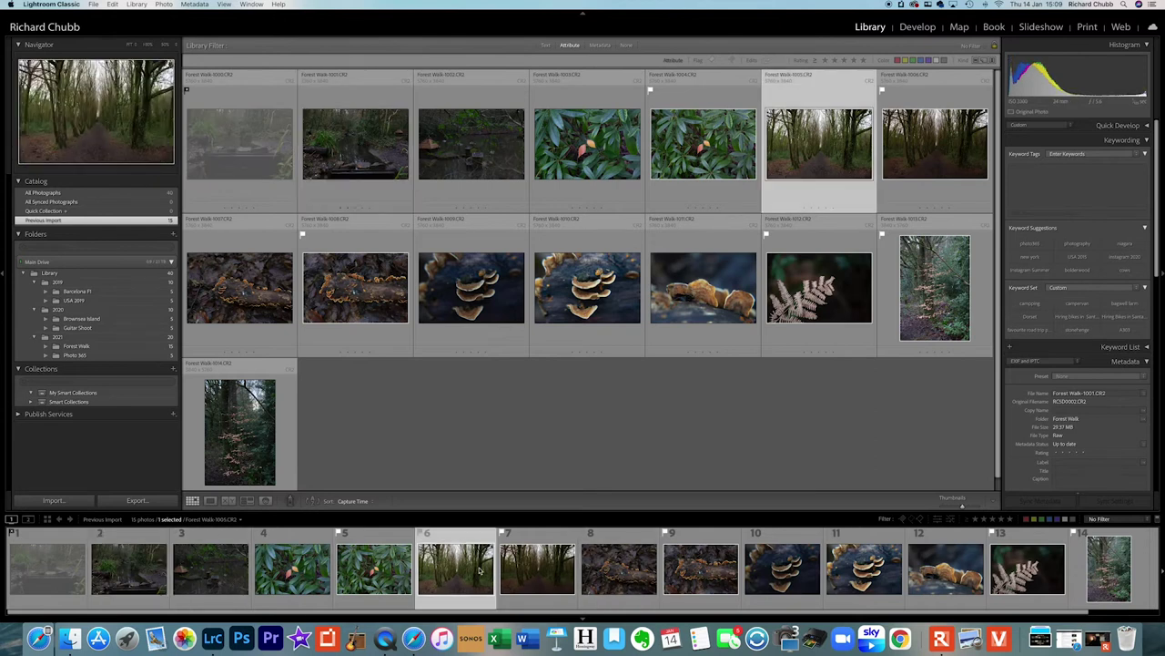
{"action": "key", "text": "x"}
{"action": "left_click", "coordinate": [801, 574]}
{"action": "key", "text": "Right"}
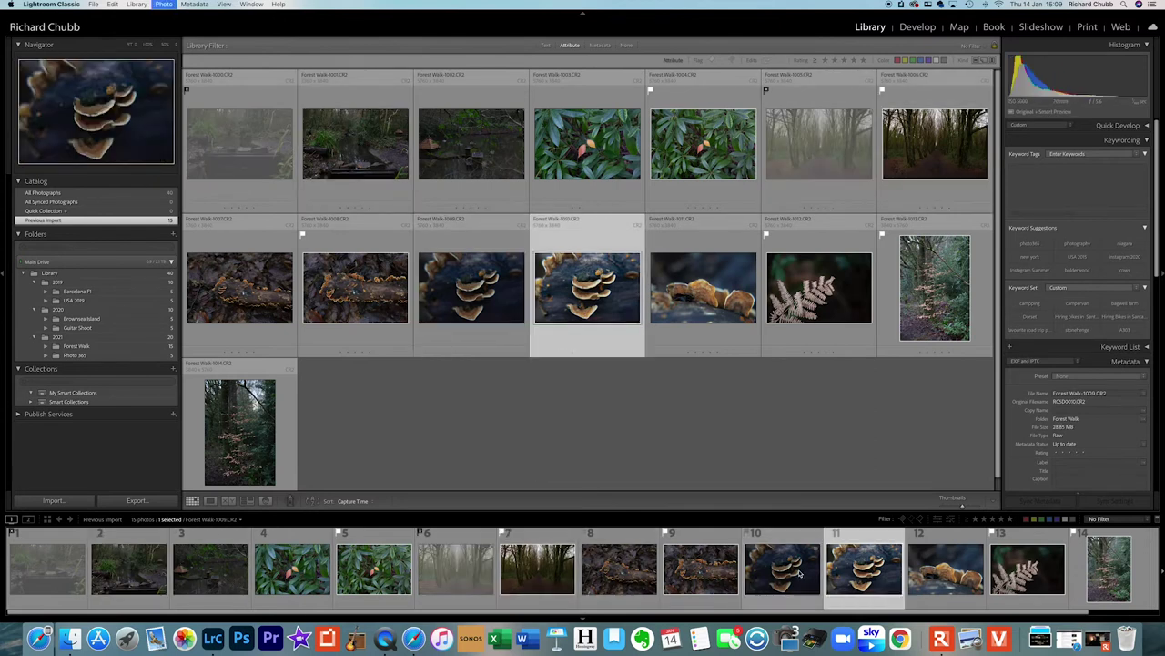
{"action": "key", "text": "x"}
{"action": "left_click", "coordinate": [752, 433]}
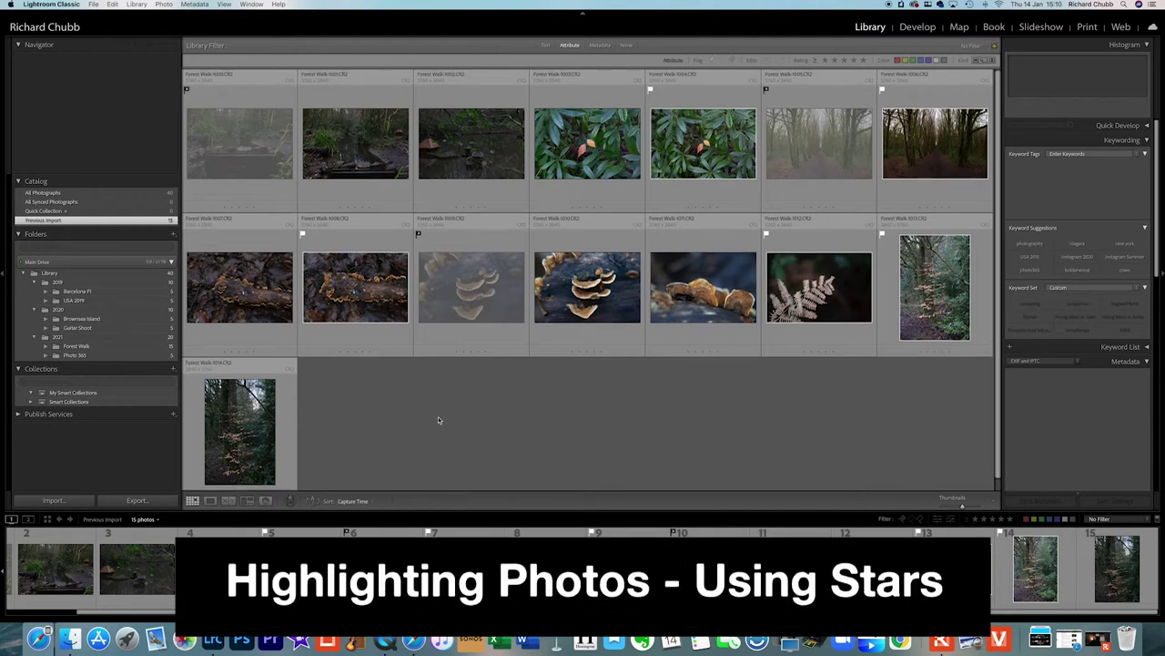
Try to give the Forest Walk-1008 photo a five-star rating
{"action": "scroll", "coordinate": [424, 407], "scroll_direction": "down", "scroll_amount": 1}
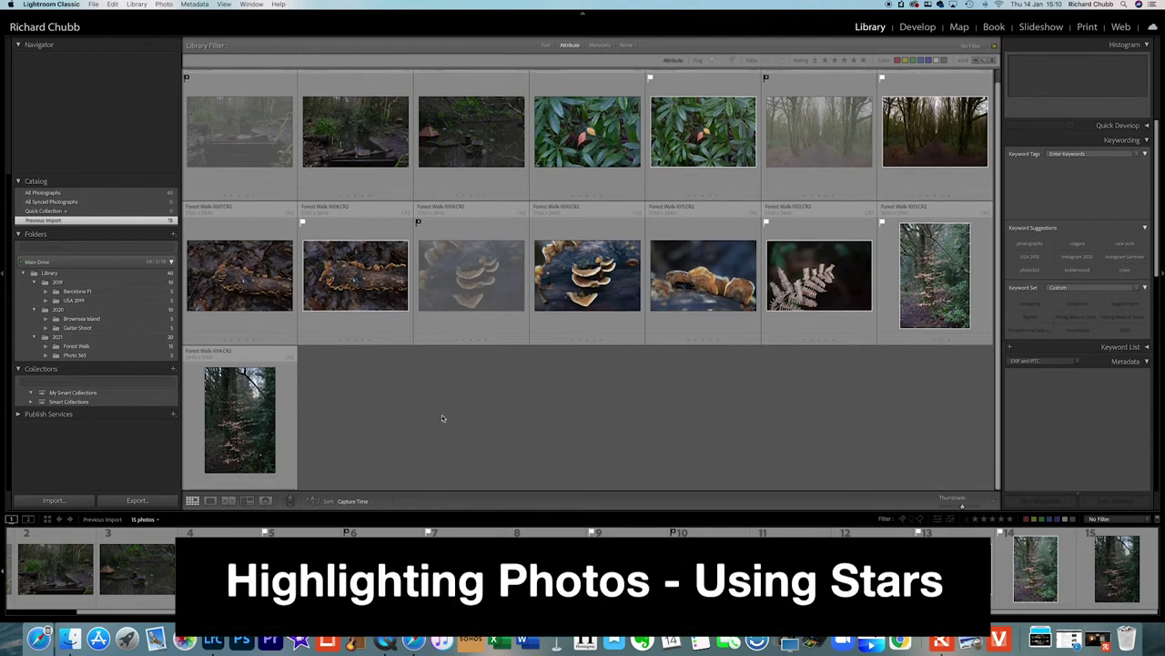
{"action": "right_click", "coordinate": [368, 295]}
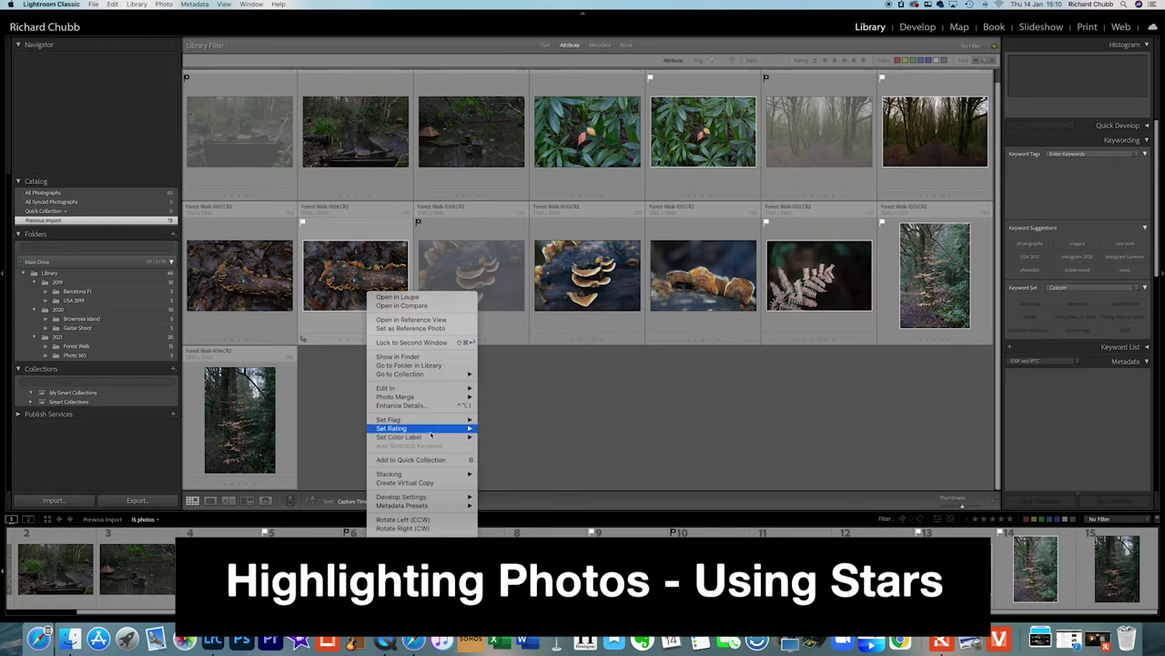
{"action": "mouse_move", "coordinate": [466, 431]}
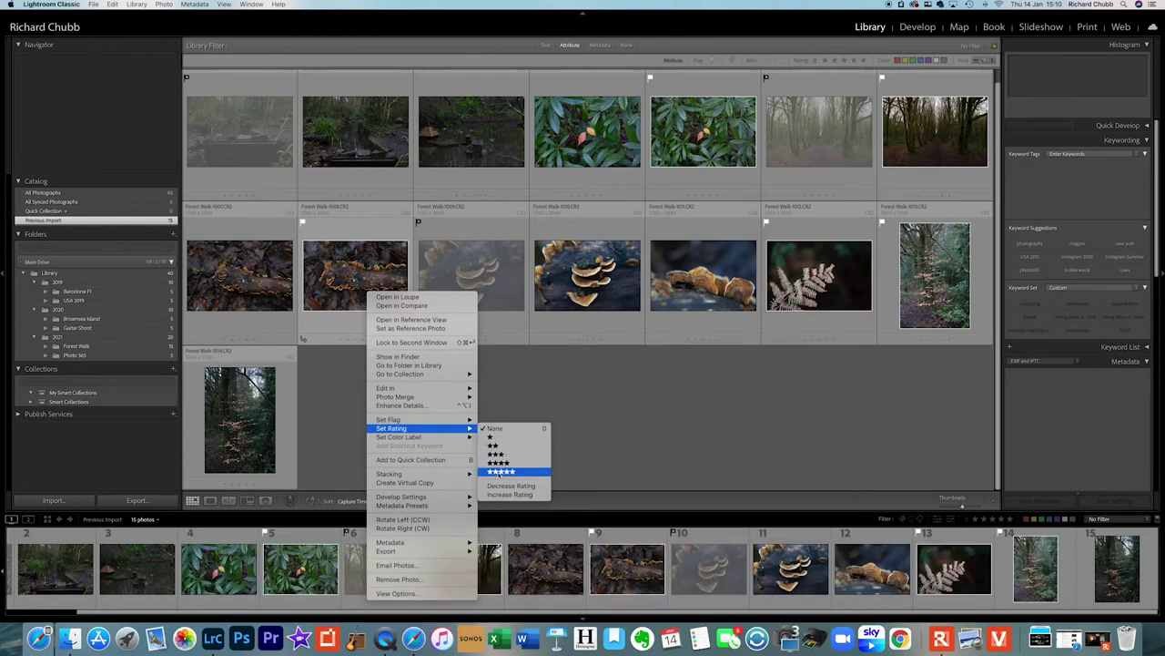
{"action": "left_click", "coordinate": [500, 471]}
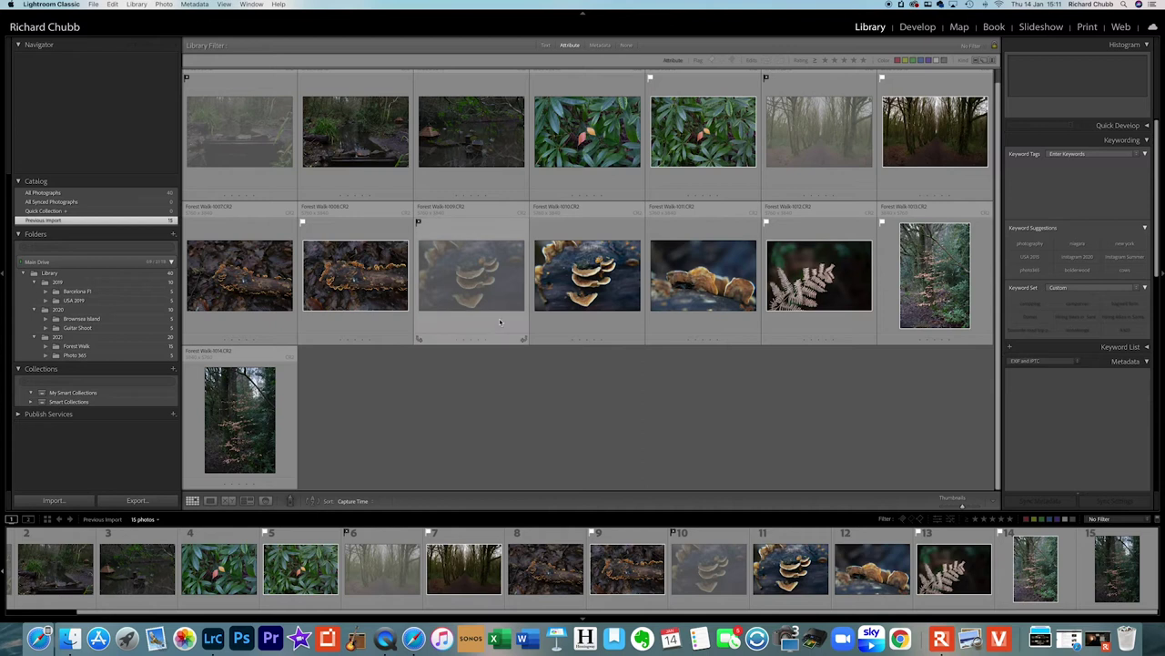
Rate Forest Walk-1006 and Forest Walk-1008 three stars and Forest Walk-1004 five stars
{"action": "left_click", "coordinate": [699, 138]}
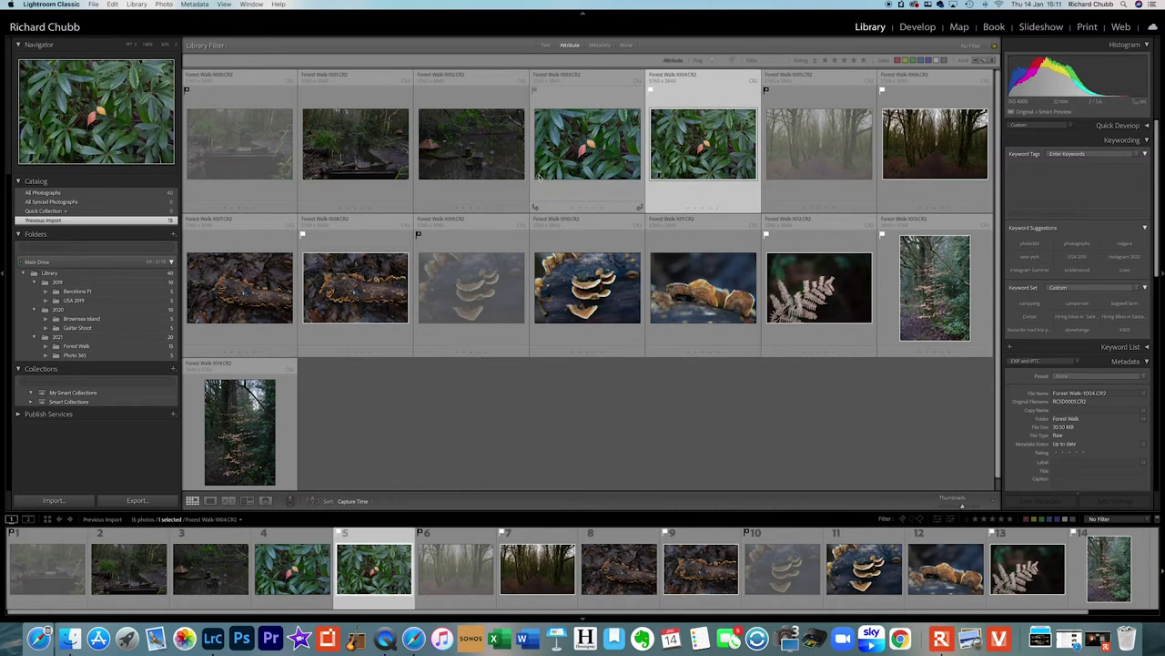
{"action": "left_click", "coordinate": [940, 161]}
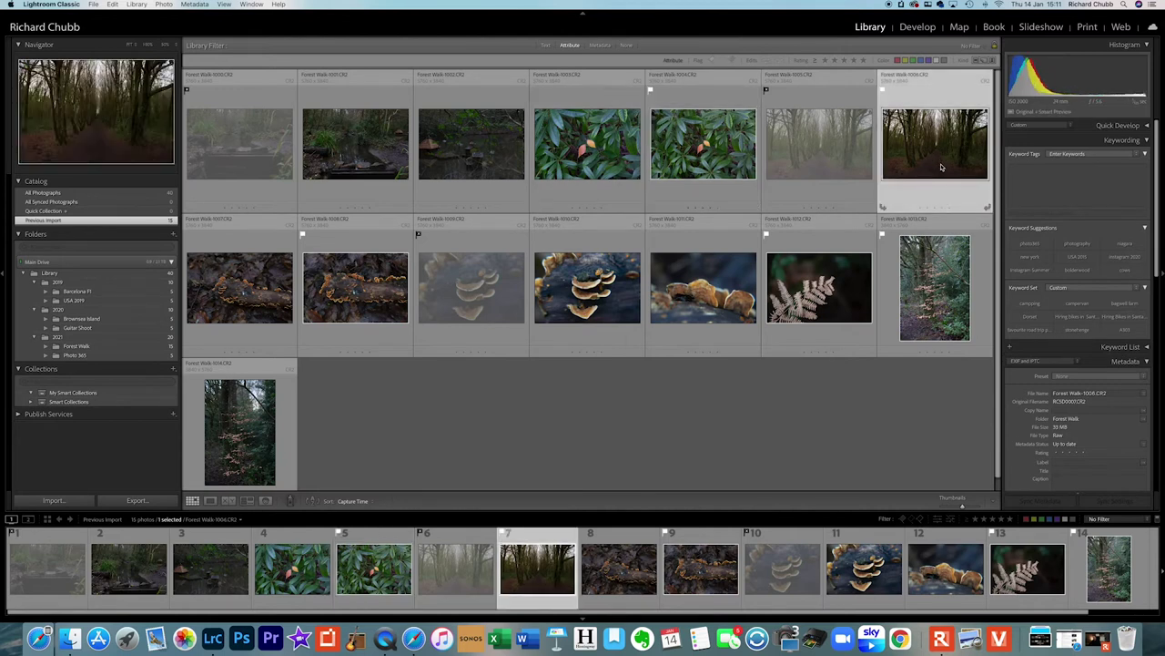
{"action": "key", "text": "Right"}
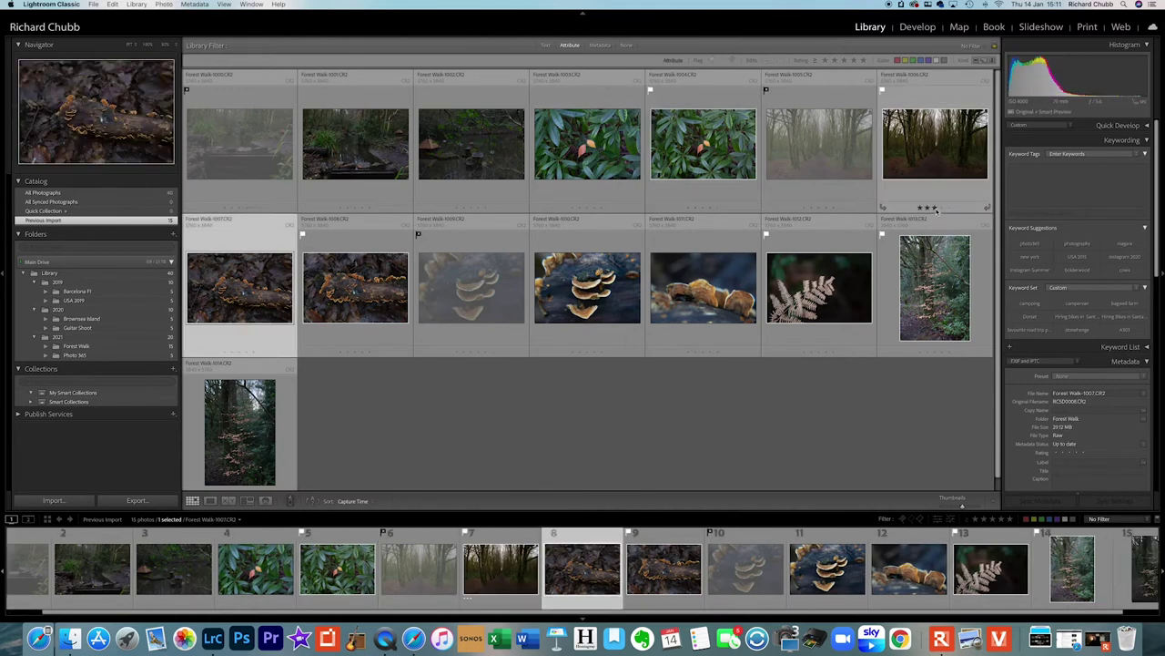
{"action": "left_click", "coordinate": [350, 297]}
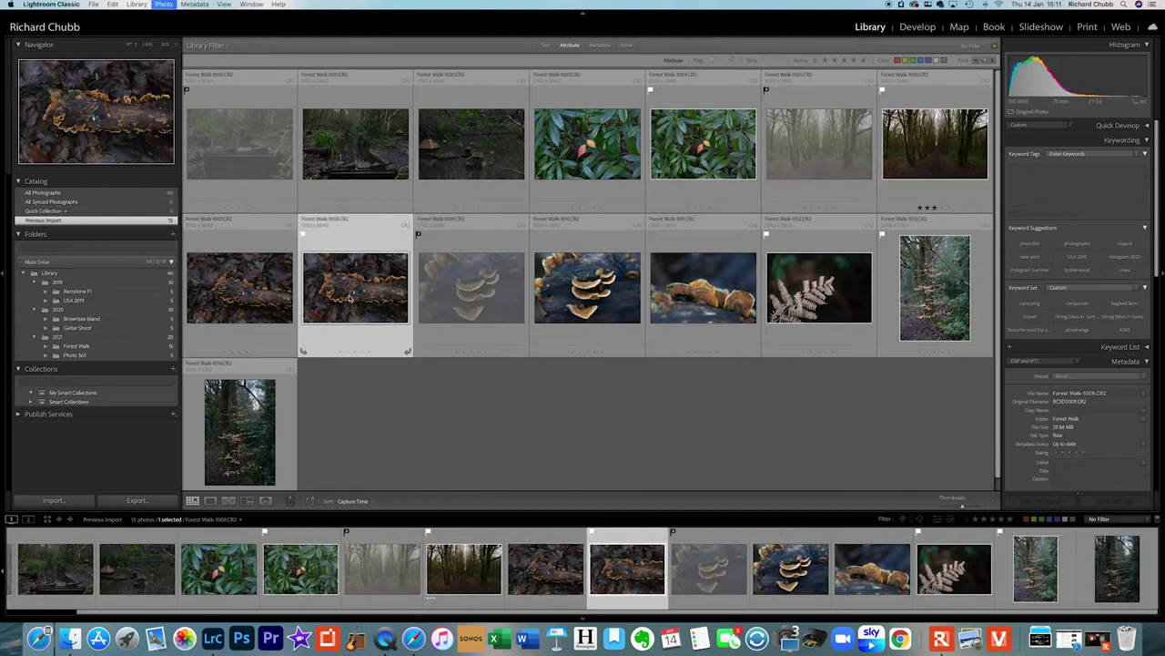
{"action": "key", "text": "3"}
{"action": "left_click", "coordinate": [681, 162]}
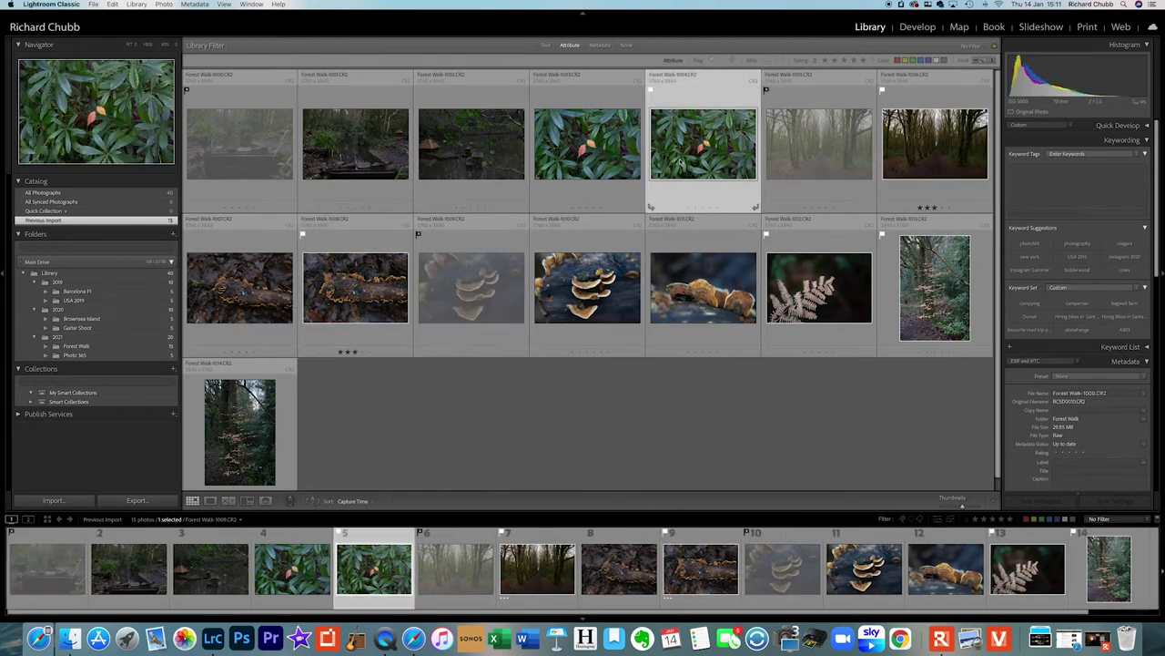
{"action": "key", "text": "5"}
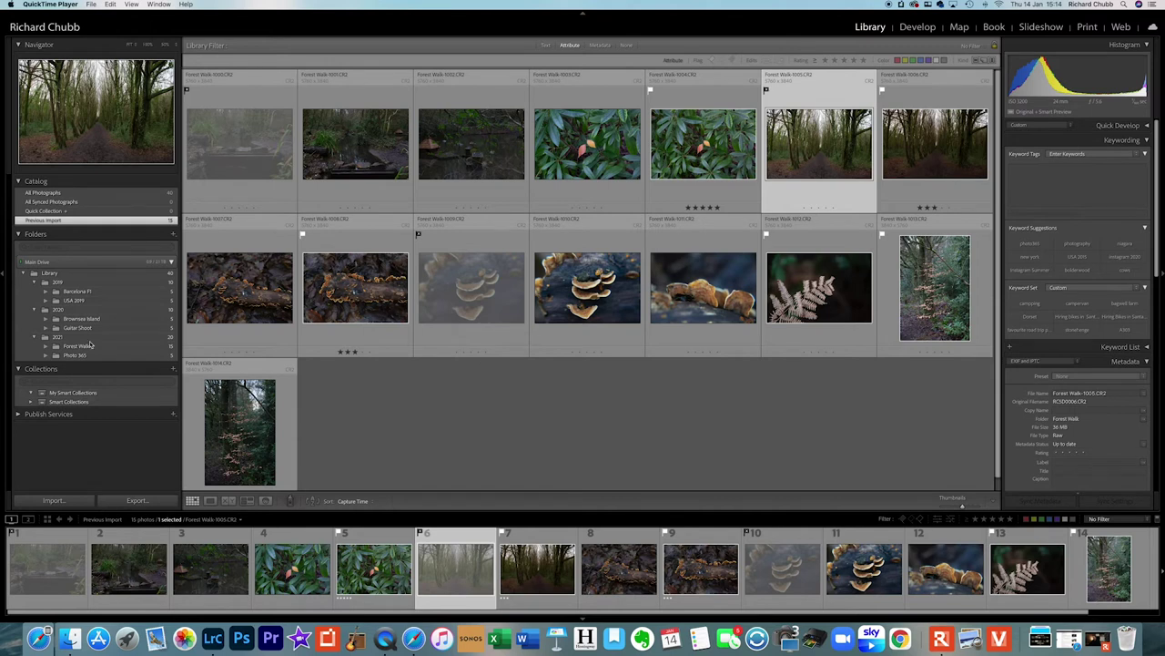
Show the Barcelona F1 folder from 2019 and enlarge its thumbnails so the five photos fill the row
{"action": "left_click", "coordinate": [77, 291]}
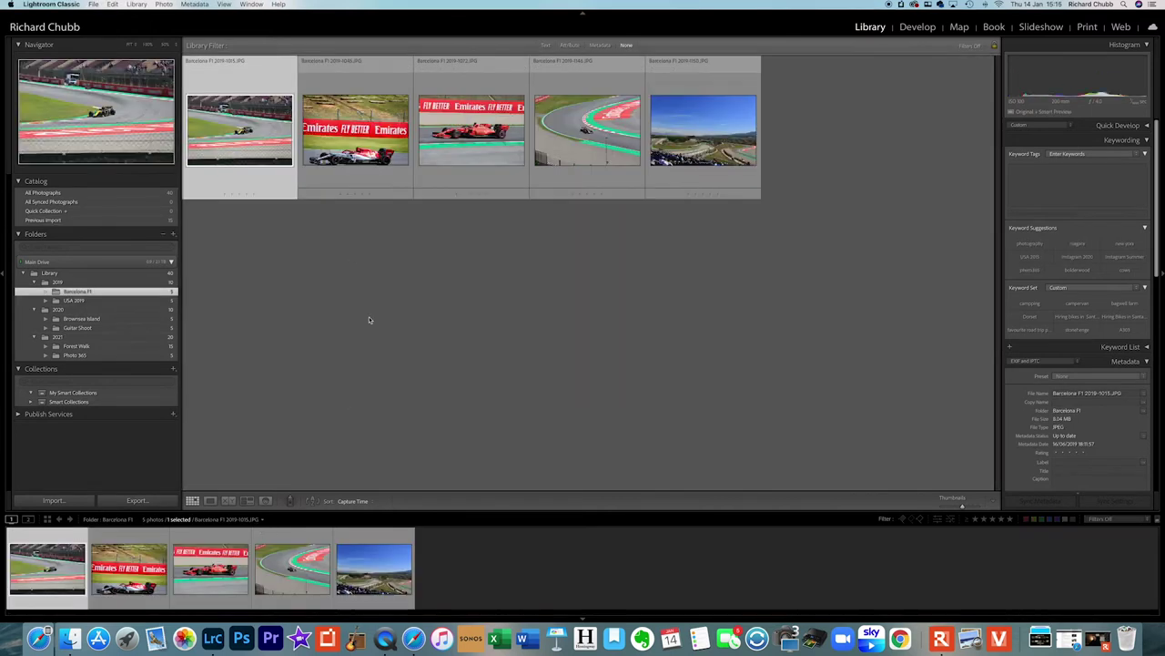
{"action": "left_click", "coordinate": [969, 509]}
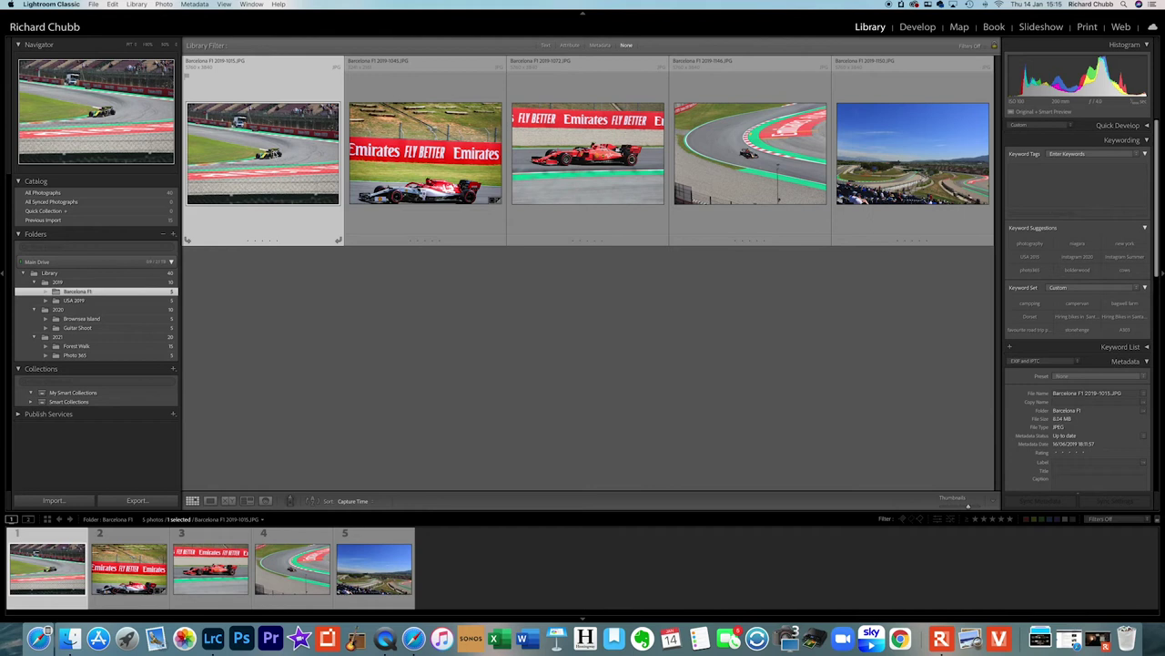
Apply the Yellow color label to Barcelona F1 2019-1015 and Barcelona F1 2019-1072
{"action": "right_click", "coordinate": [274, 142]}
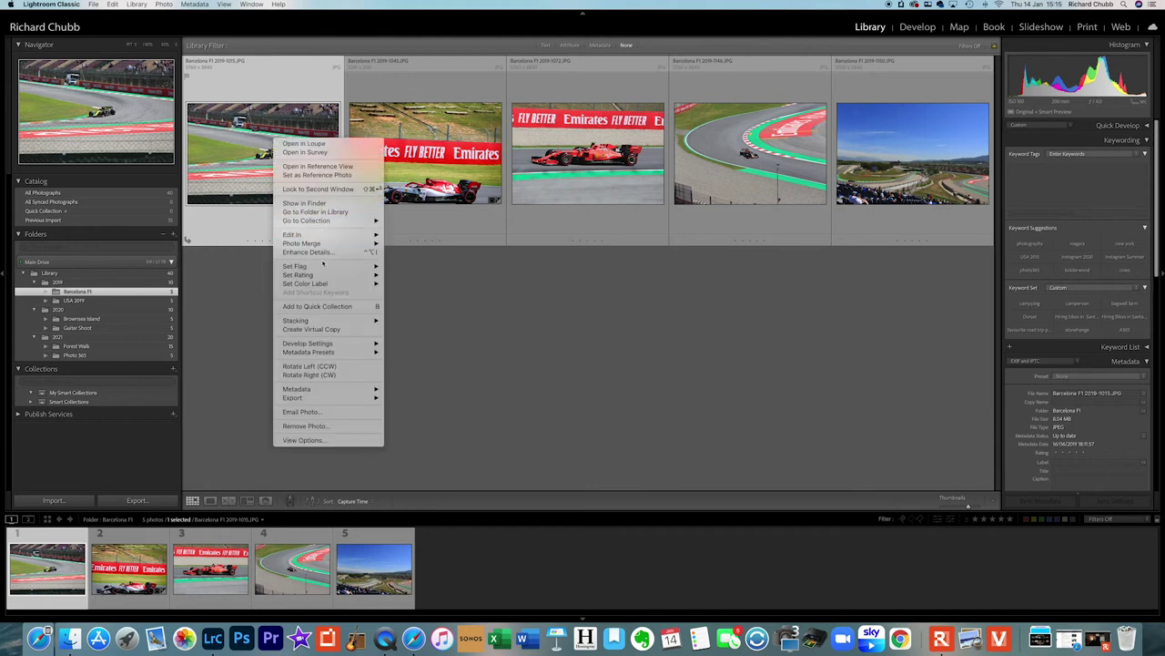
{"action": "mouse_move", "coordinate": [323, 286]}
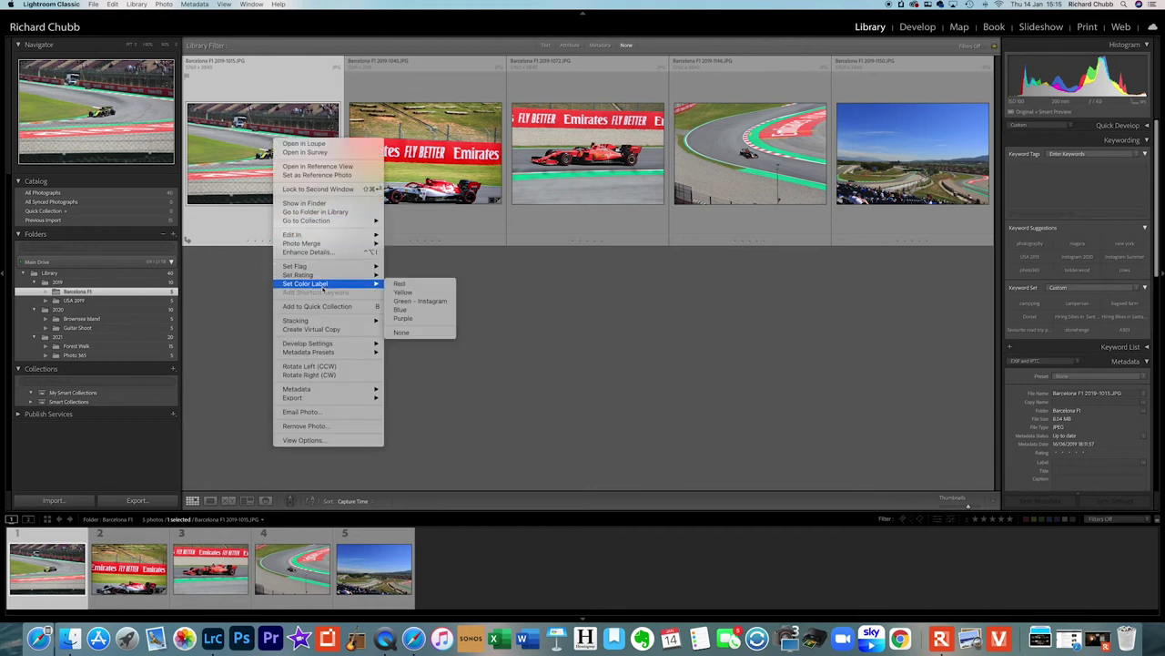
{"action": "left_click", "coordinate": [403, 293]}
{"action": "key", "text": "Right"}
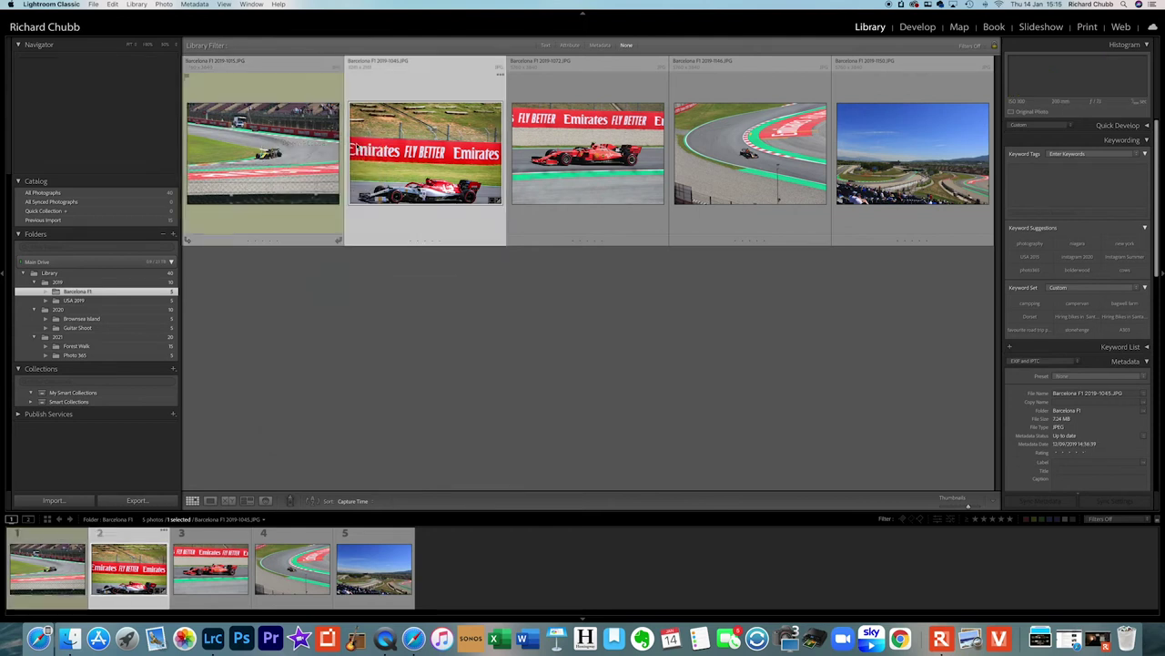
{"action": "left_click", "coordinate": [578, 136]}
{"action": "right_click", "coordinate": [577, 156]}
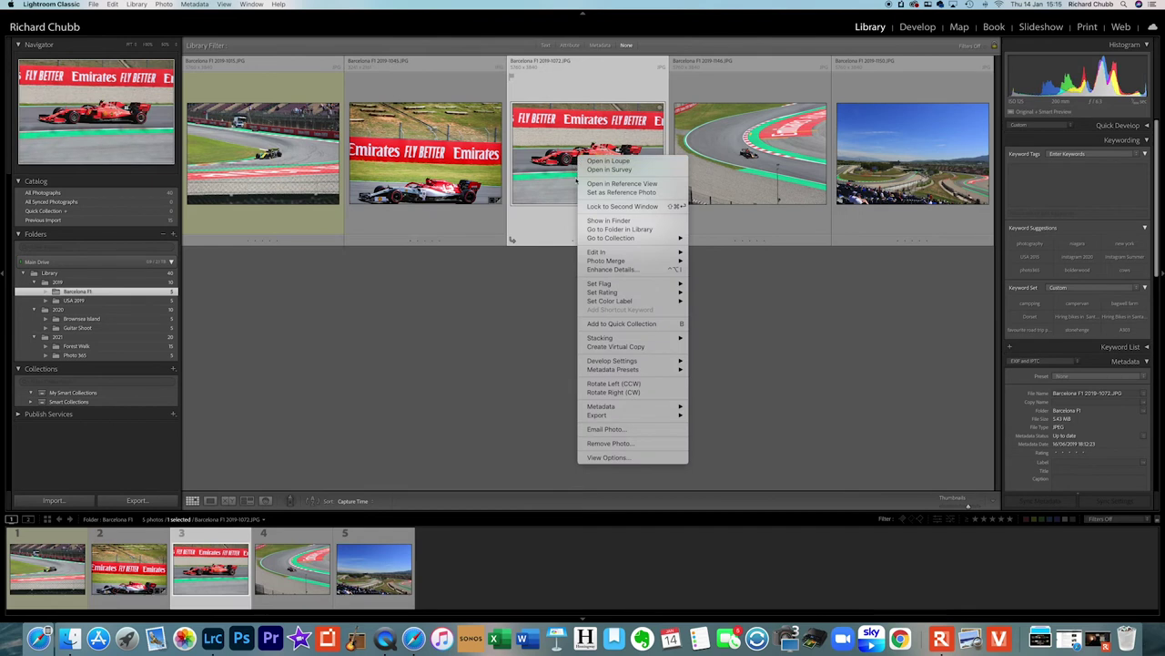
{"action": "mouse_move", "coordinate": [638, 300]}
{"action": "left_click", "coordinate": [692, 310]}
{"action": "key", "text": "Right"}
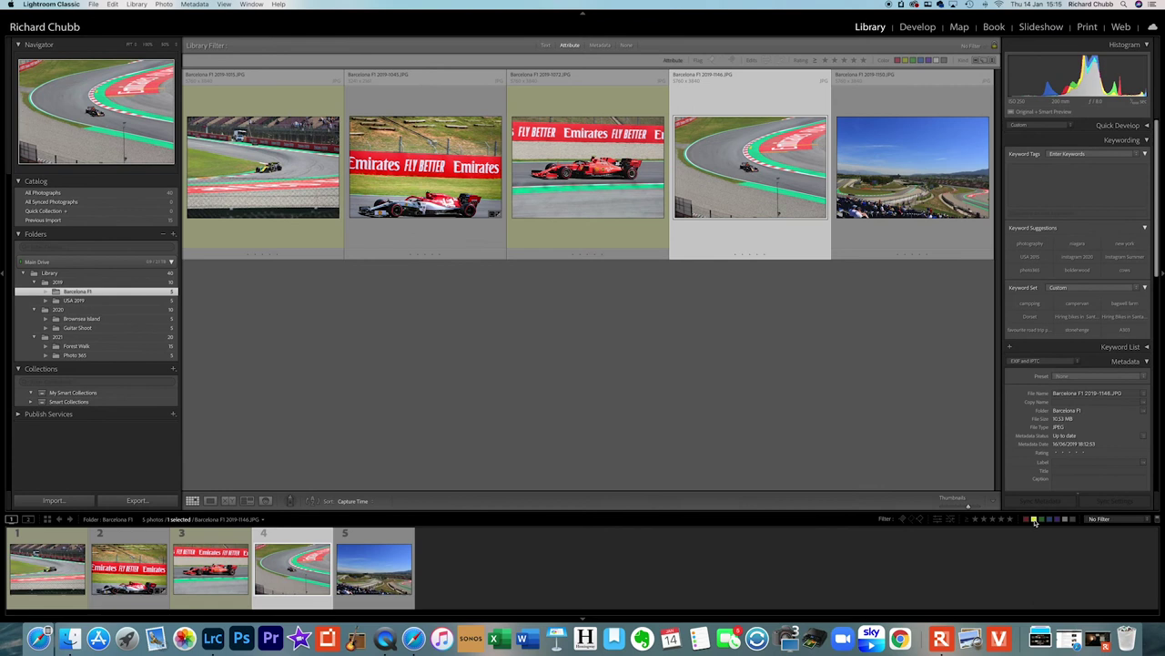
Filter the Barcelona F1 folder to show only yellow-labelled photos, and turn the filter off again
{"action": "left_click", "coordinate": [1035, 519]}
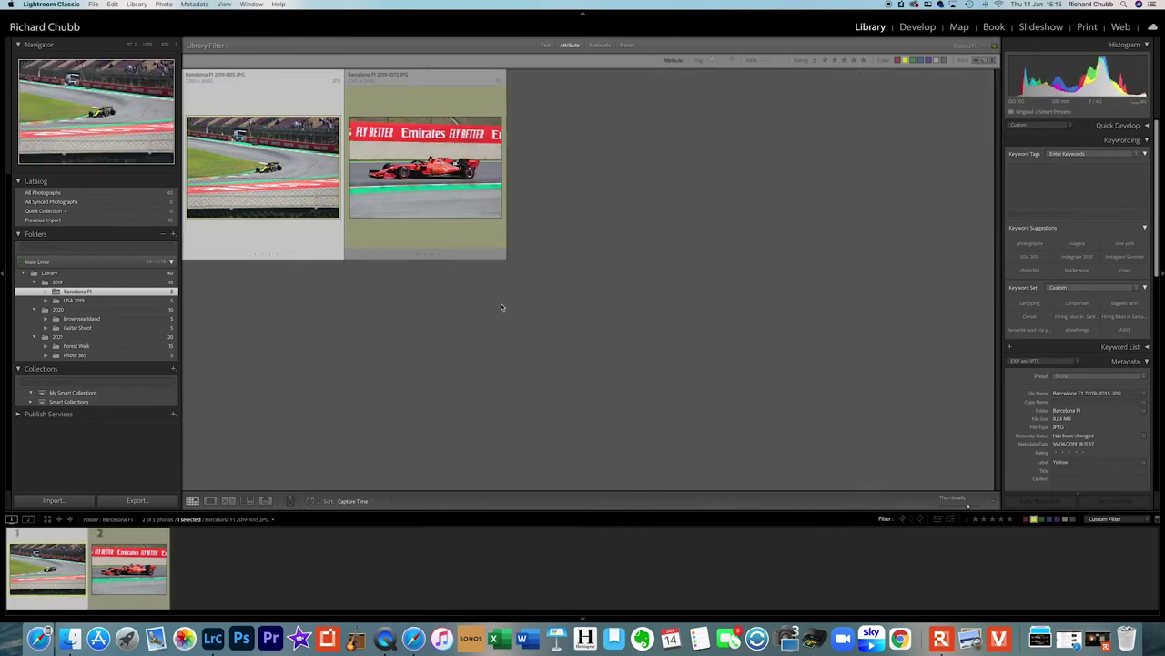
{"action": "left_click", "coordinate": [1034, 519]}
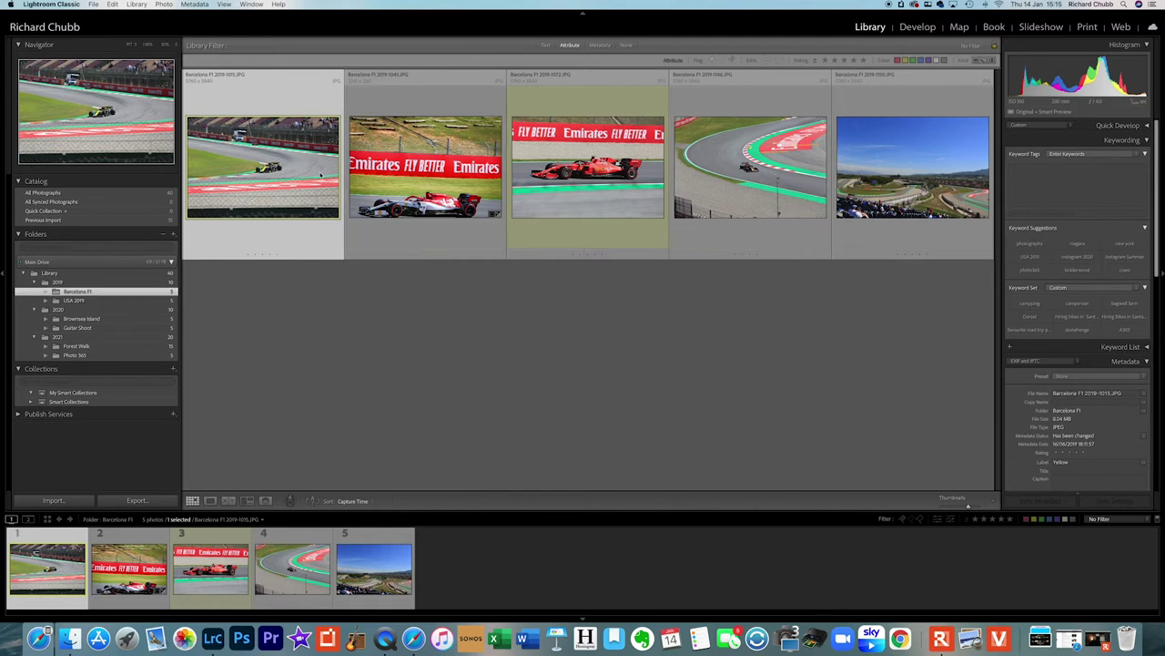
Label Barcelona F1 2019-1015 Red, 2019-1045 Yellow, 2019-1072 Green - Instagram and 2019-1146 Blue
{"action": "key", "text": "6"}
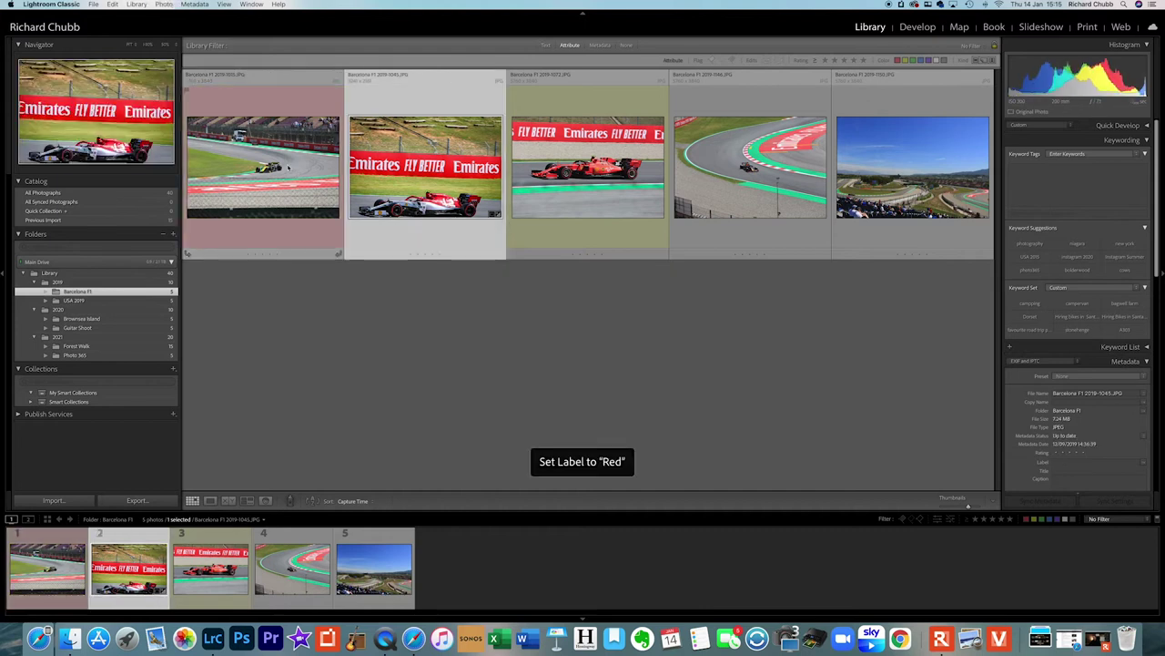
{"action": "key", "text": "7"}
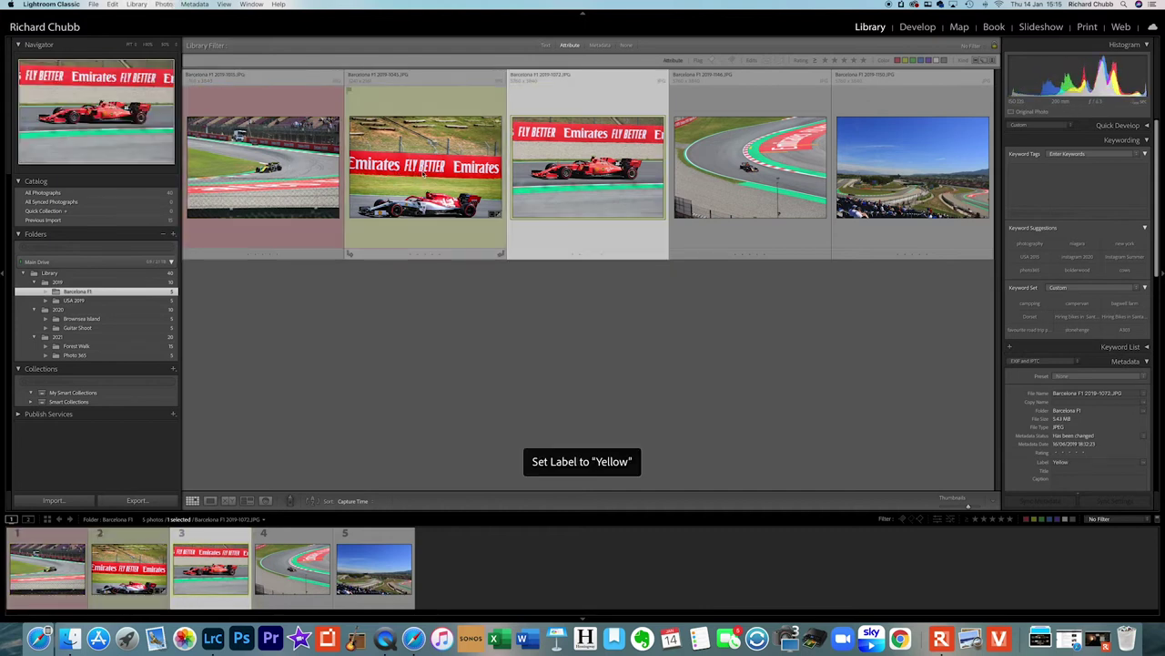
{"action": "key", "text": "8"}
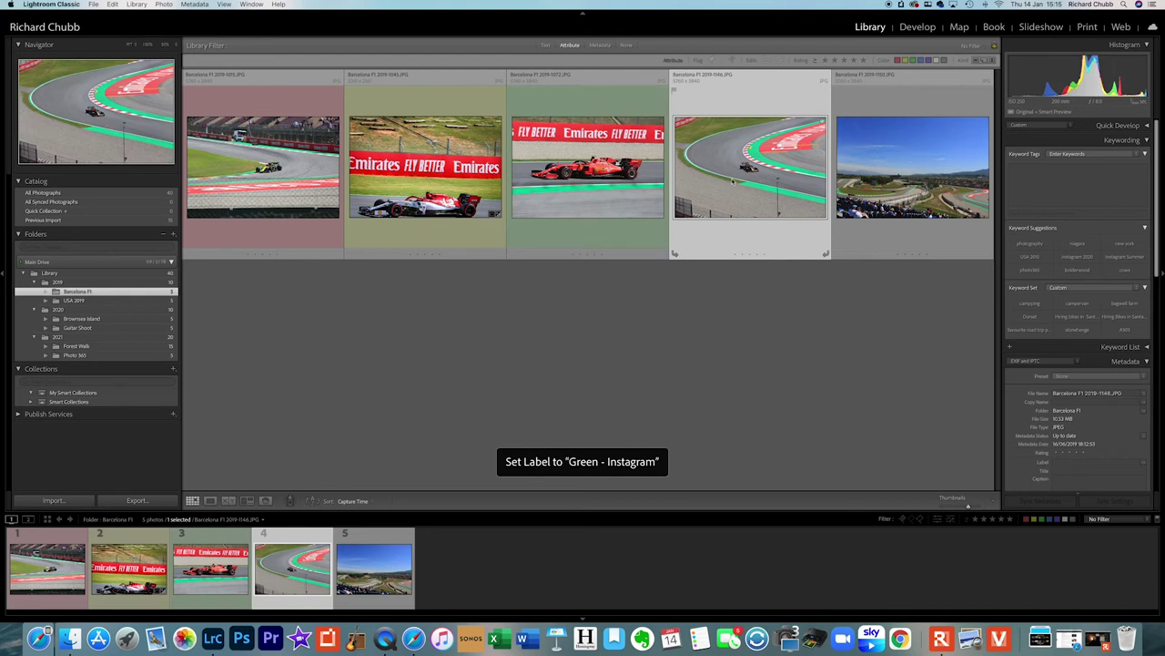
{"action": "key", "text": "Right"}
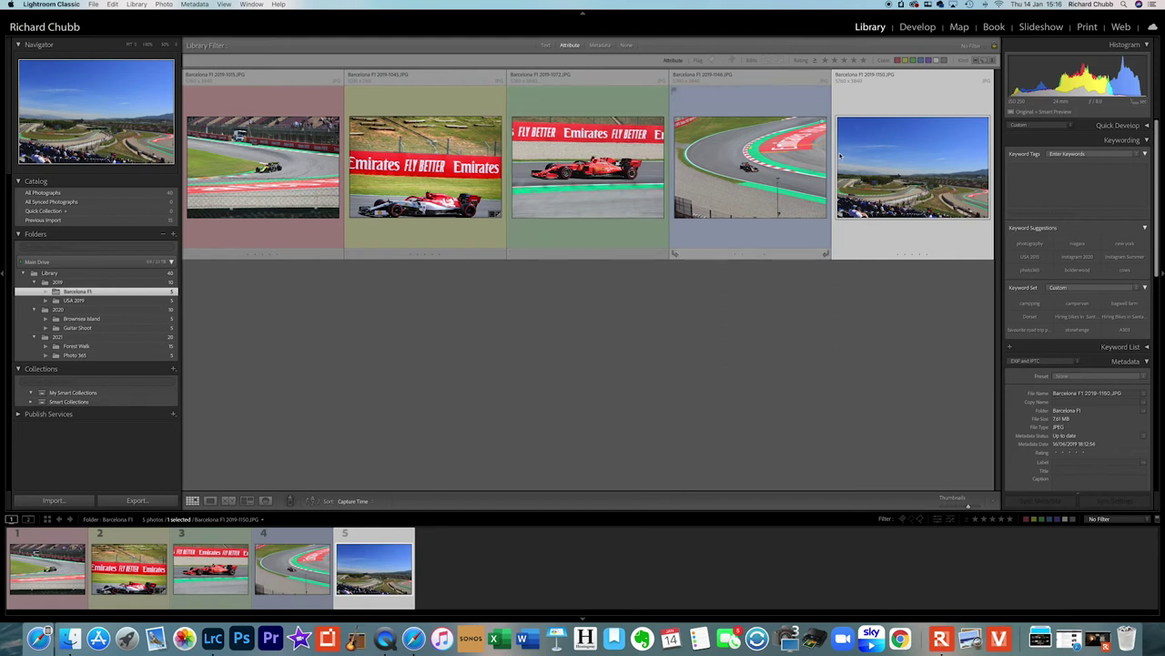
View the photo options for Barcelona F1 2019-1150 and close them without choosing a color label
{"action": "right_click", "coordinate": [900, 149]}
{"action": "mouse_move", "coordinate": [912, 298]}
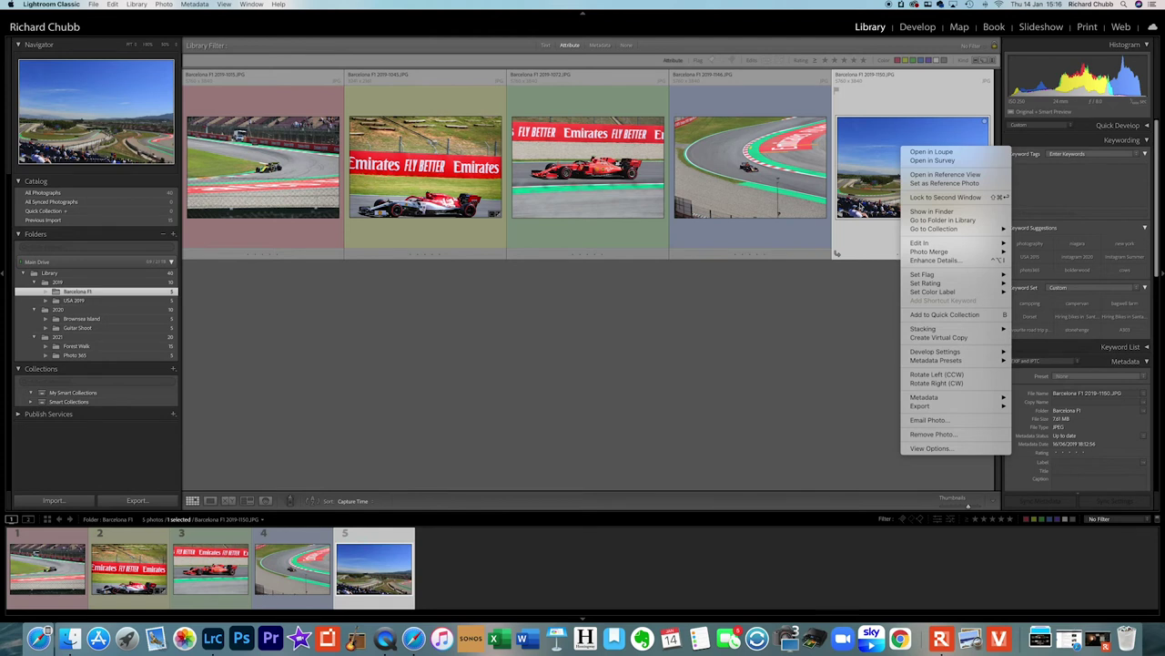
{"action": "left_click", "coordinate": [838, 301]}
Undo the last four color label changes on the Barcelona F1 photos
{"action": "key", "text": "Left"}
{"action": "key", "text": "Left"}
{"action": "key", "text": "Left"}
{"action": "key", "text": "Left"}
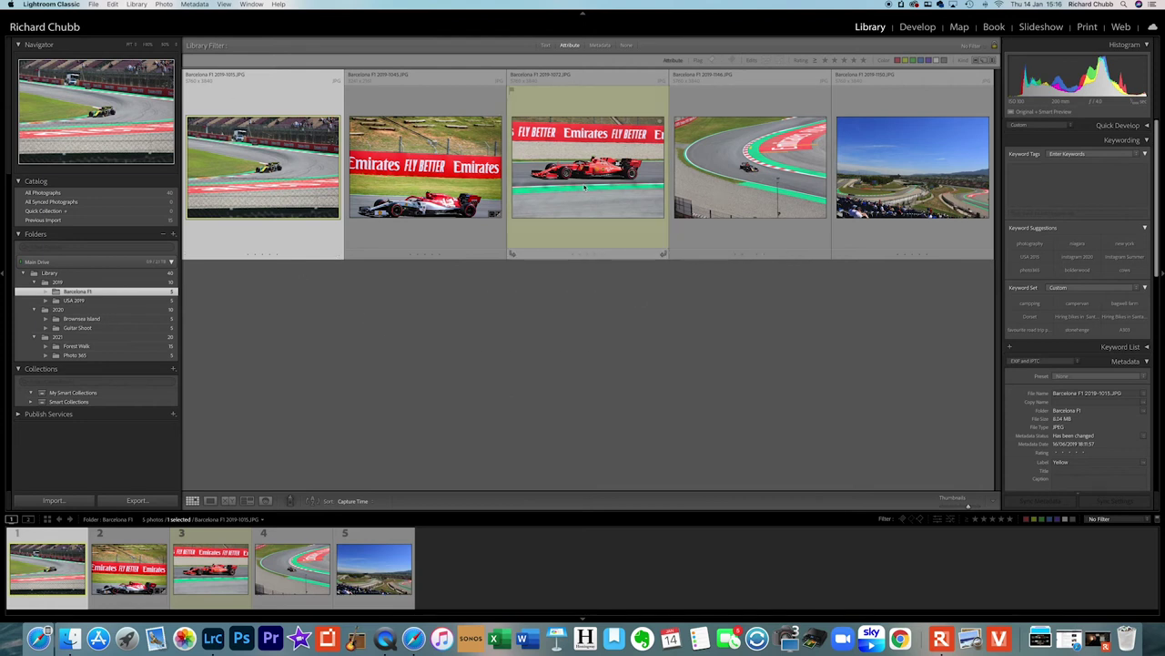
Open the color label set for editing, examine the custom image label names, and cancel without changing them
{"action": "right_click", "coordinate": [545, 178]}
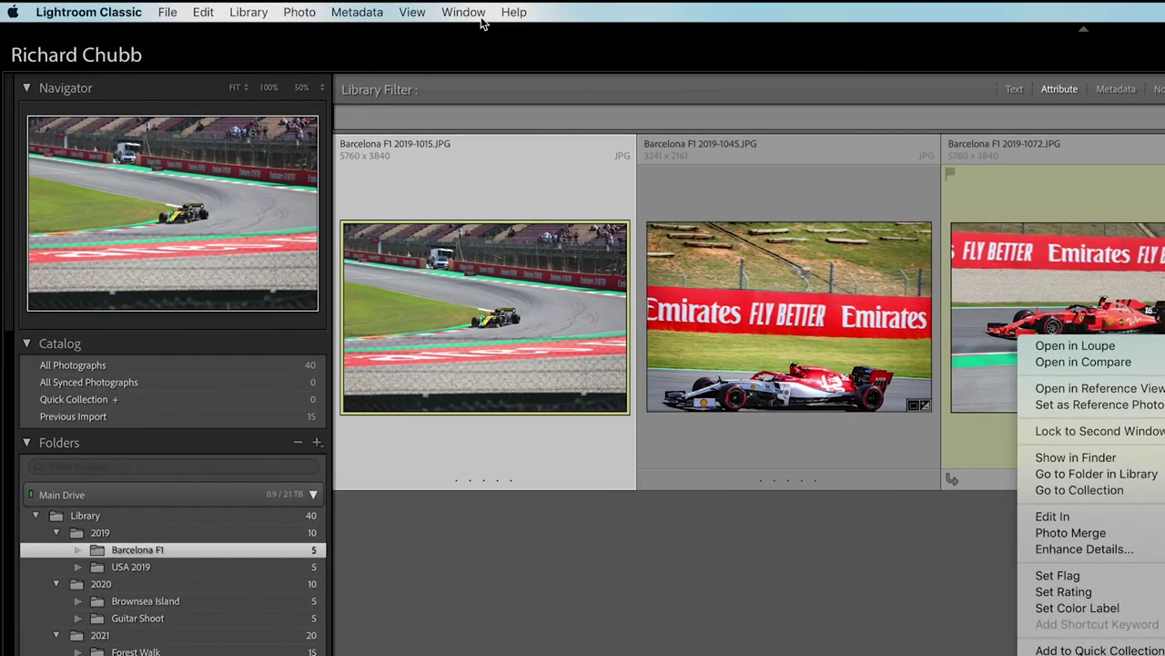
{"action": "left_click", "coordinate": [357, 12]}
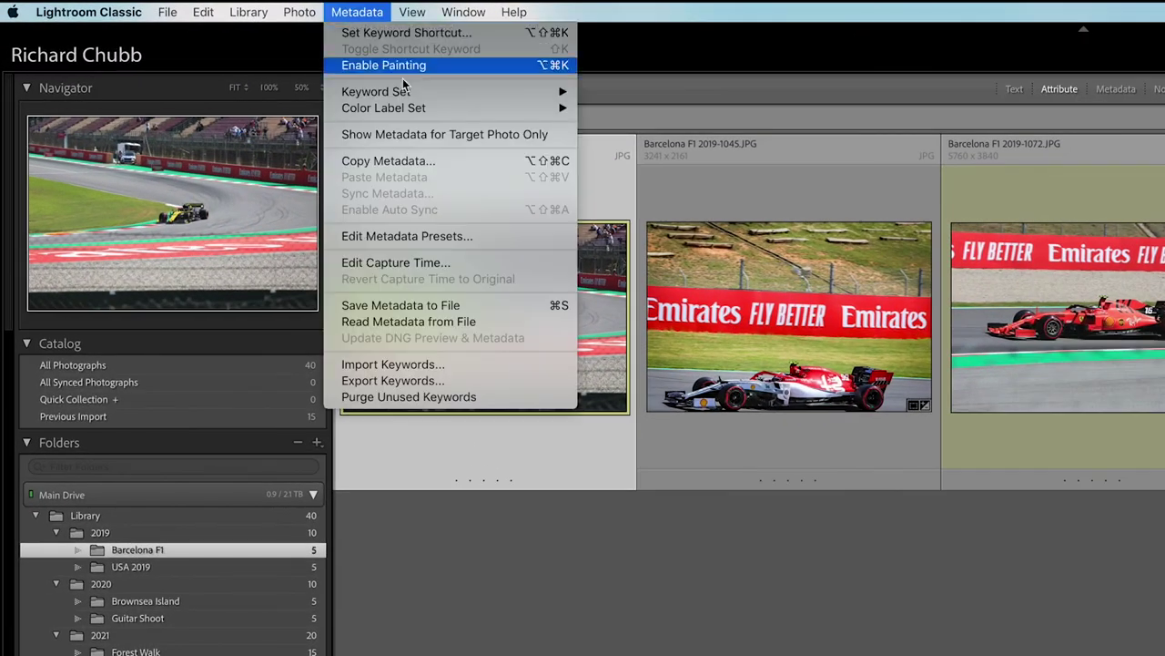
{"action": "mouse_move", "coordinate": [415, 110]}
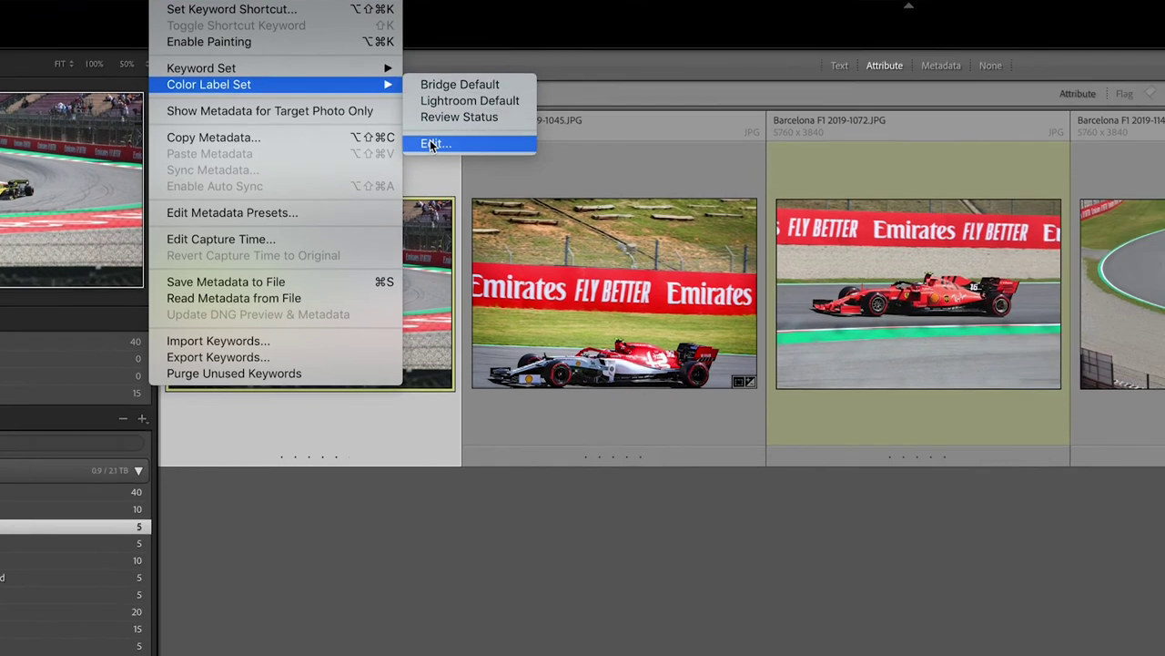
{"action": "left_click", "coordinate": [611, 167]}
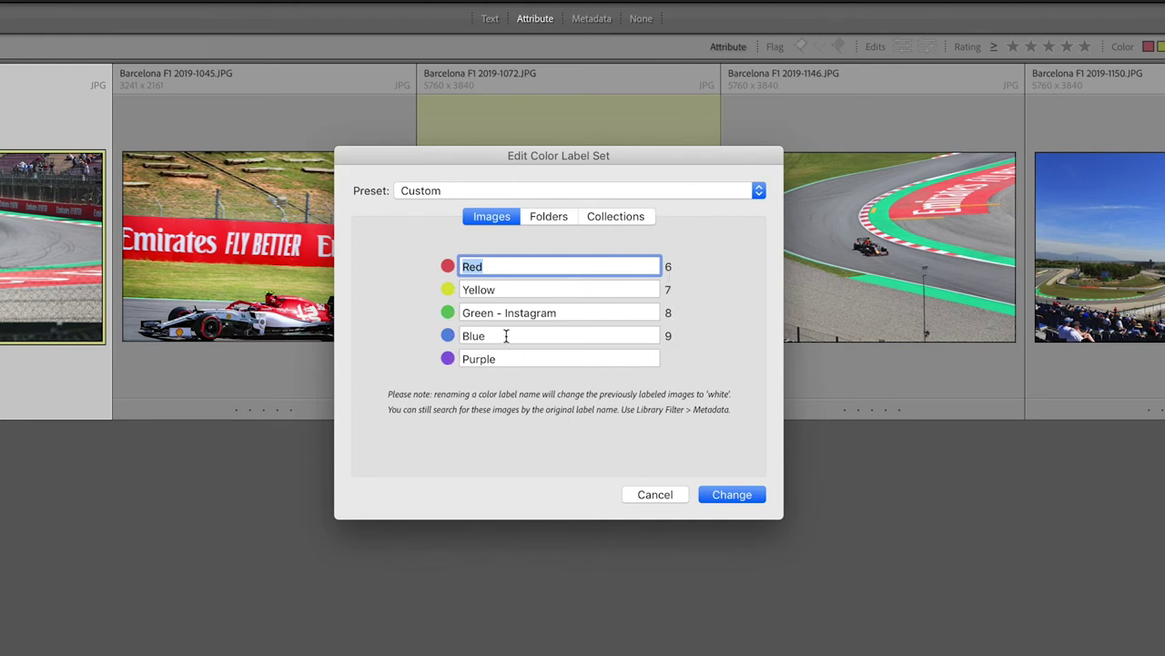
{"action": "left_click", "coordinate": [498, 265]}
{"action": "left_click", "coordinate": [671, 499]}
Examine the color label choices for Barcelona F1 2019-1072 and close them without choosing one
{"action": "right_click", "coordinate": [565, 193]}
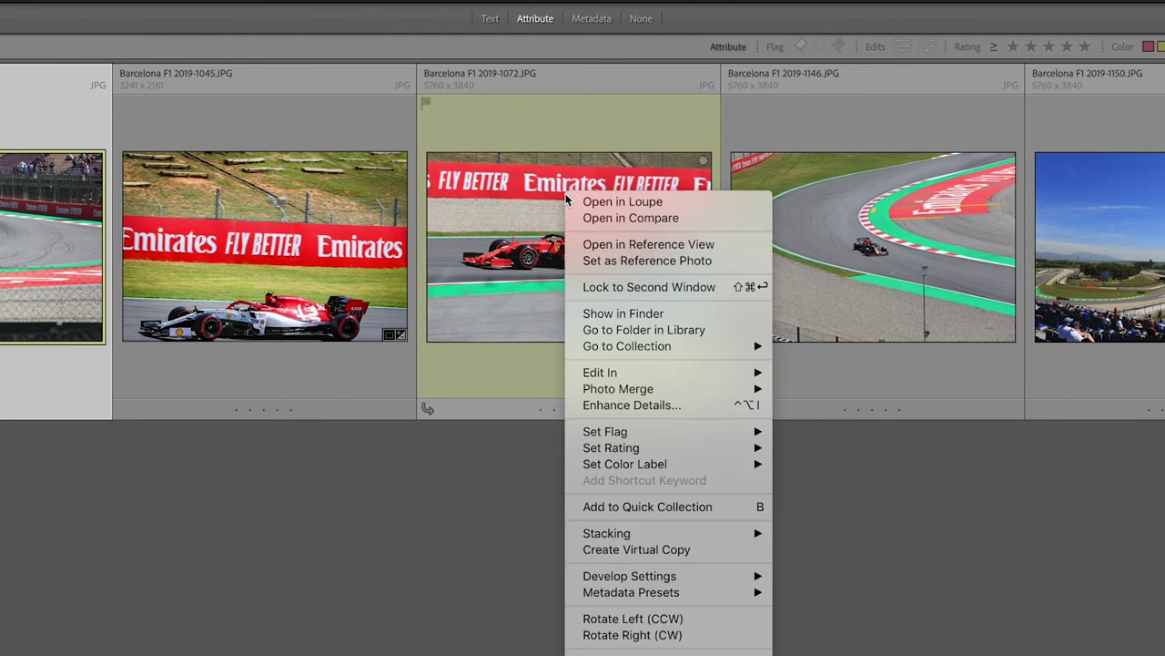
{"action": "mouse_move", "coordinate": [653, 450]}
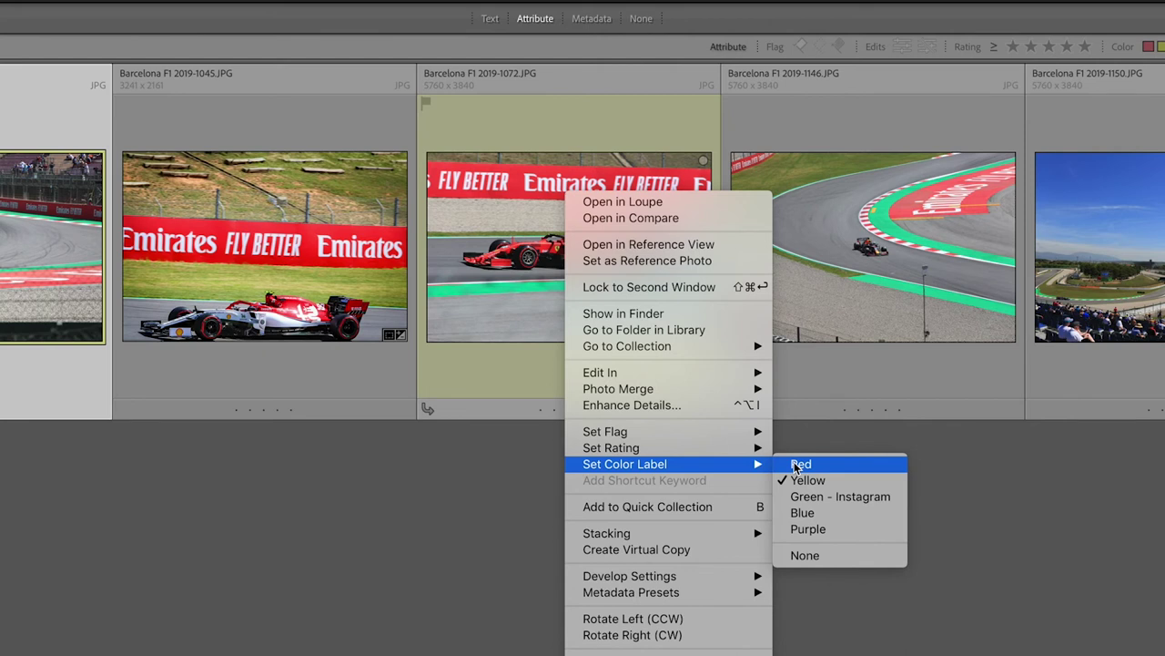
{"action": "left_click", "coordinate": [656, 506]}
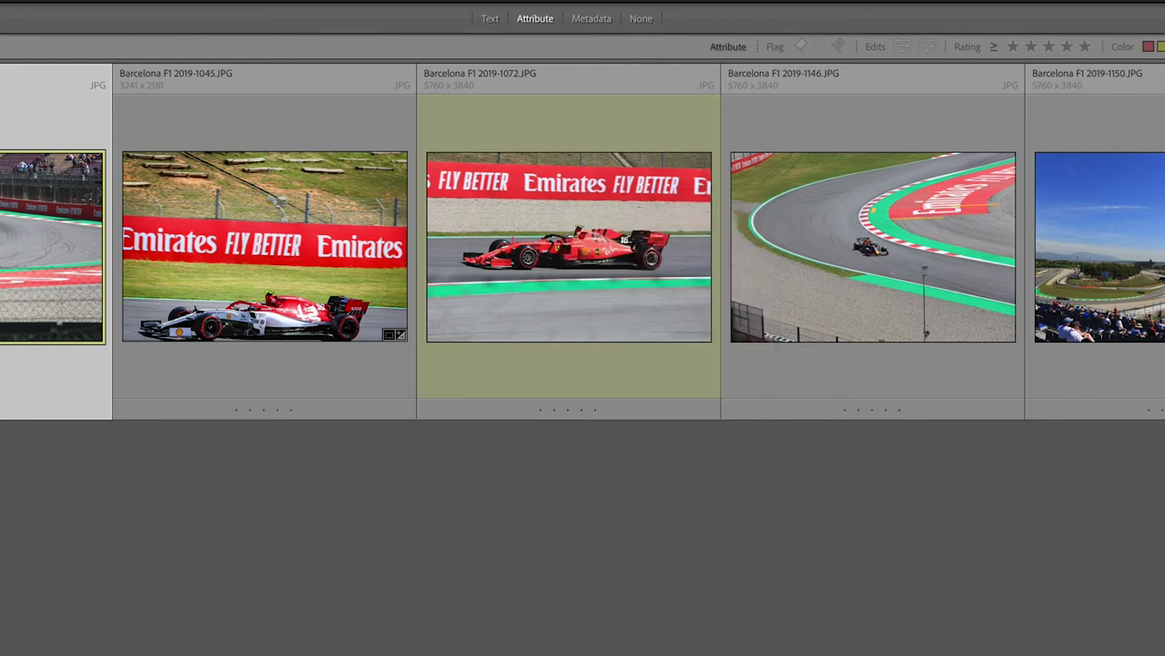
Edit the color label set, re-enter the green image label name as Green - Instagram, and apply the change
{"action": "mouse_move", "coordinate": [41, 37]}
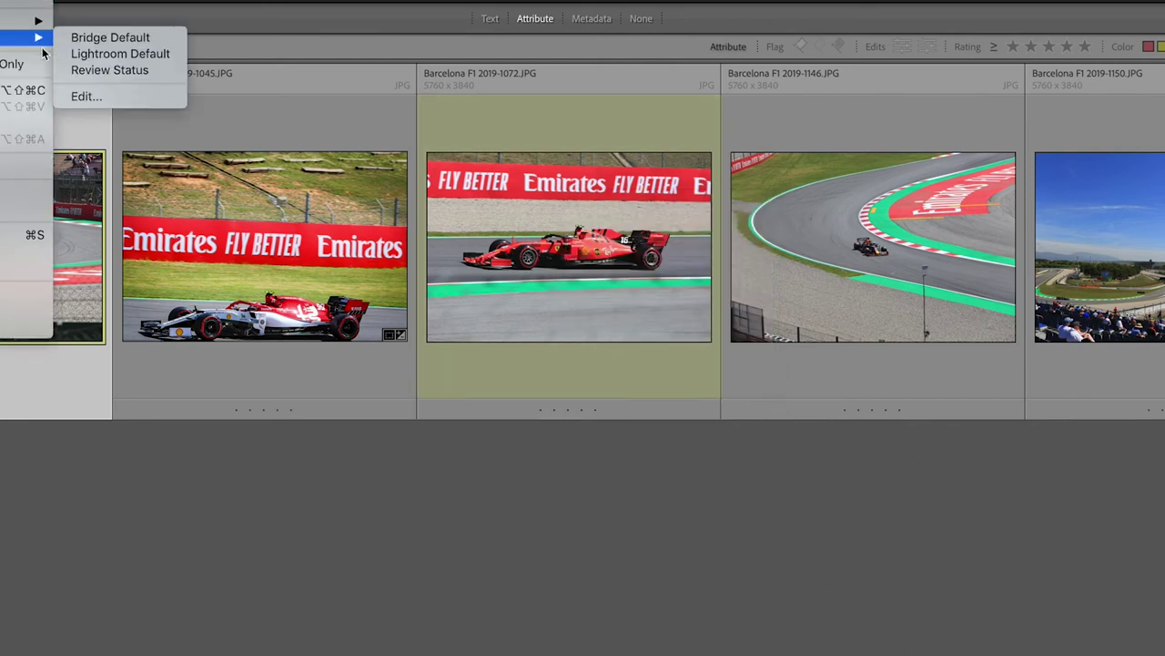
{"action": "left_click", "coordinate": [86, 96]}
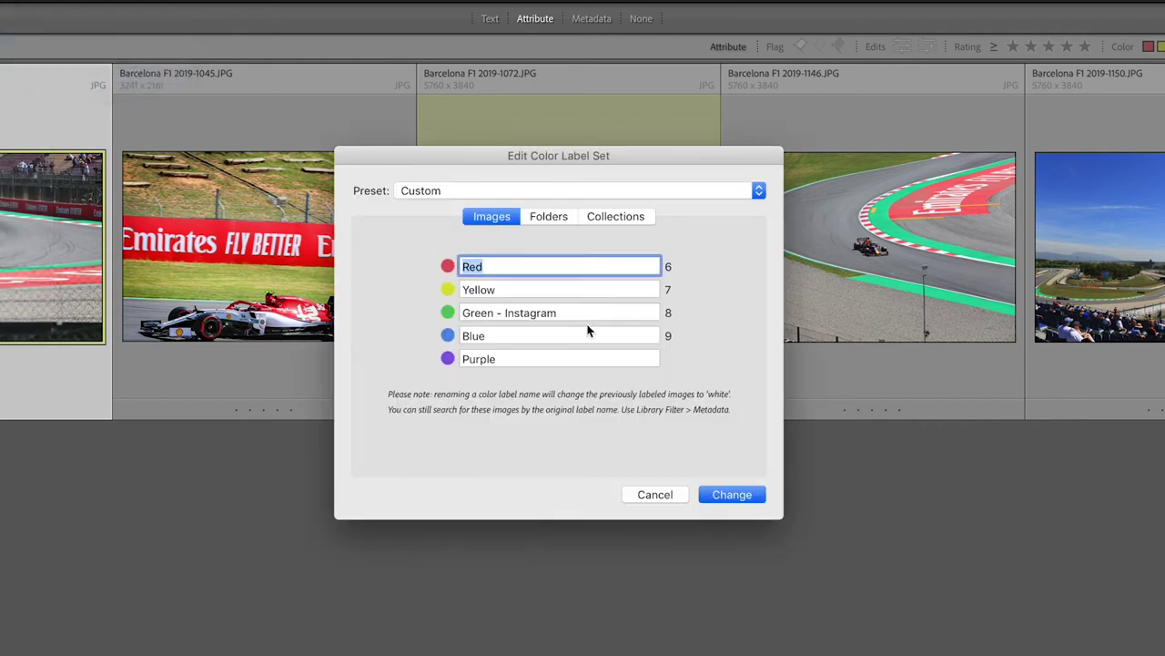
{"action": "left_click", "coordinate": [515, 311]}
{"action": "double_click", "coordinate": [515, 312]}
{"action": "key", "text": "BackSpace"}
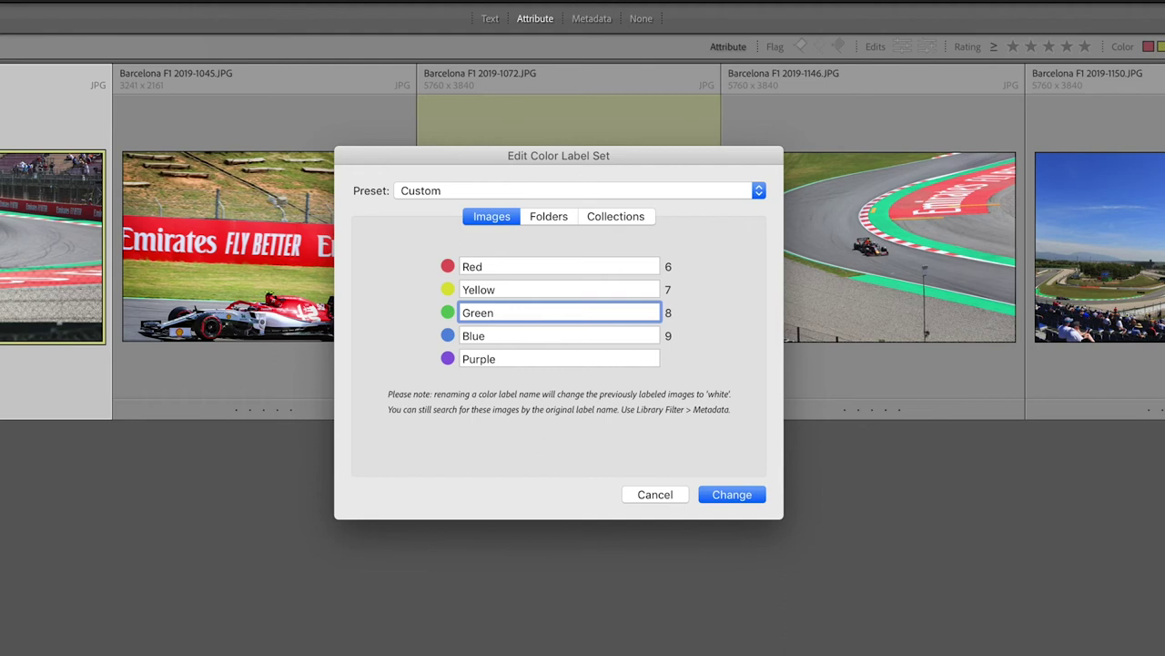
{"action": "type", "text": "Instagram"}
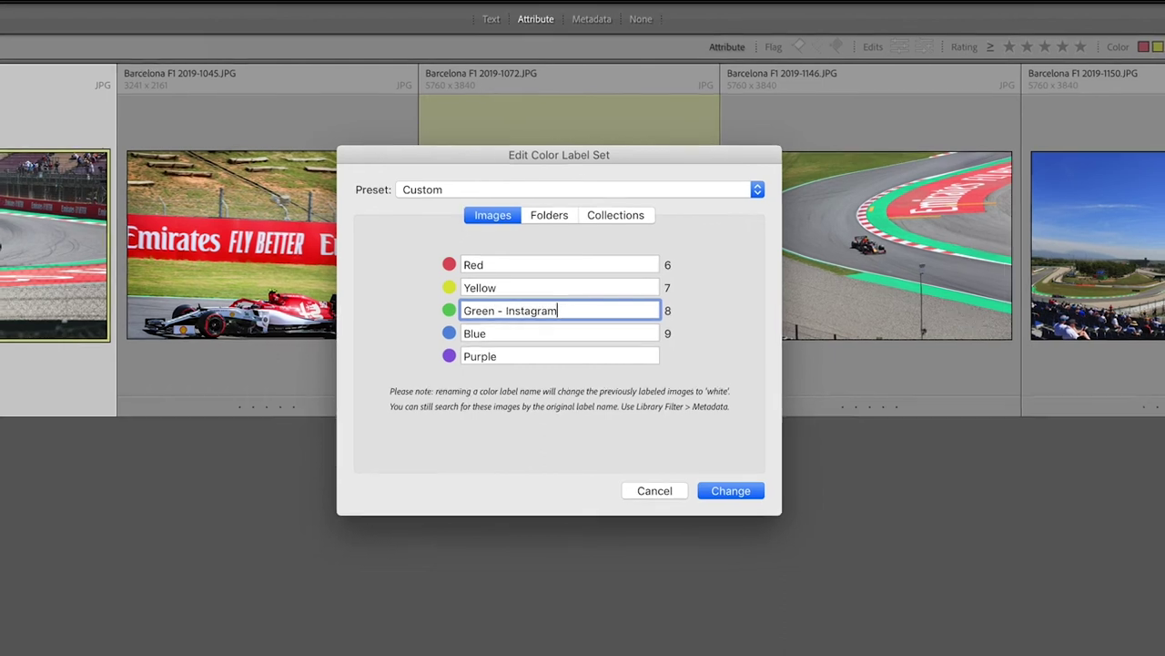
{"action": "left_click", "coordinate": [731, 491]}
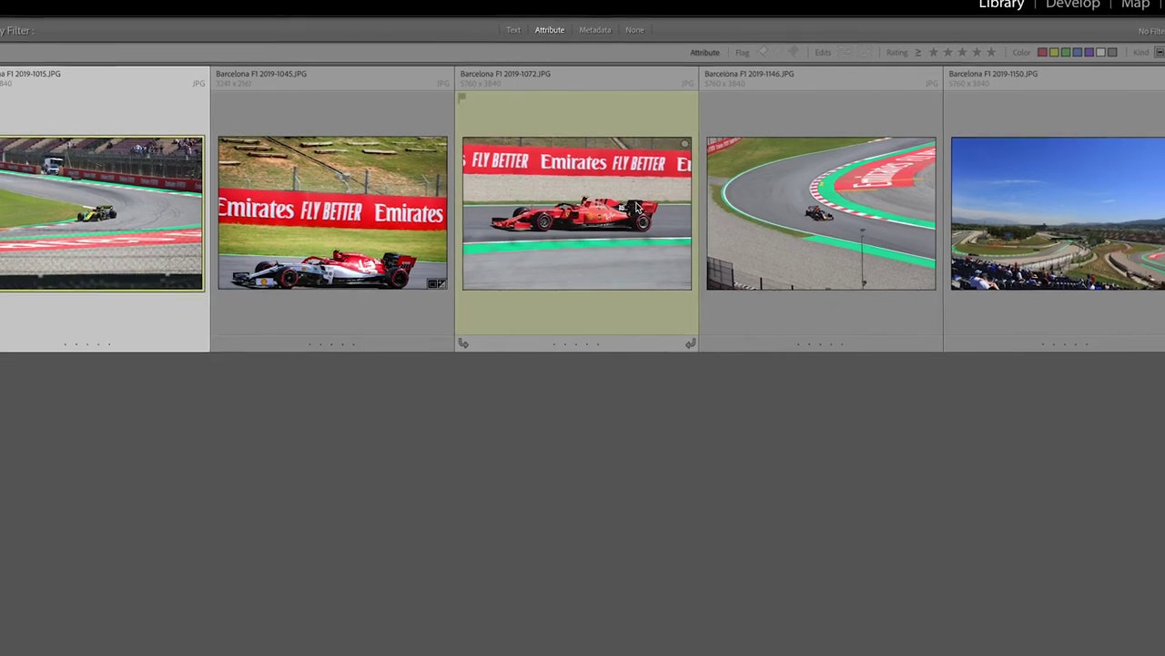
Check how the Green - Instagram label is offered among the color labels for Barcelona F1 2019-1072
{"action": "right_click", "coordinate": [638, 205]}
{"action": "mouse_move", "coordinate": [718, 425]}
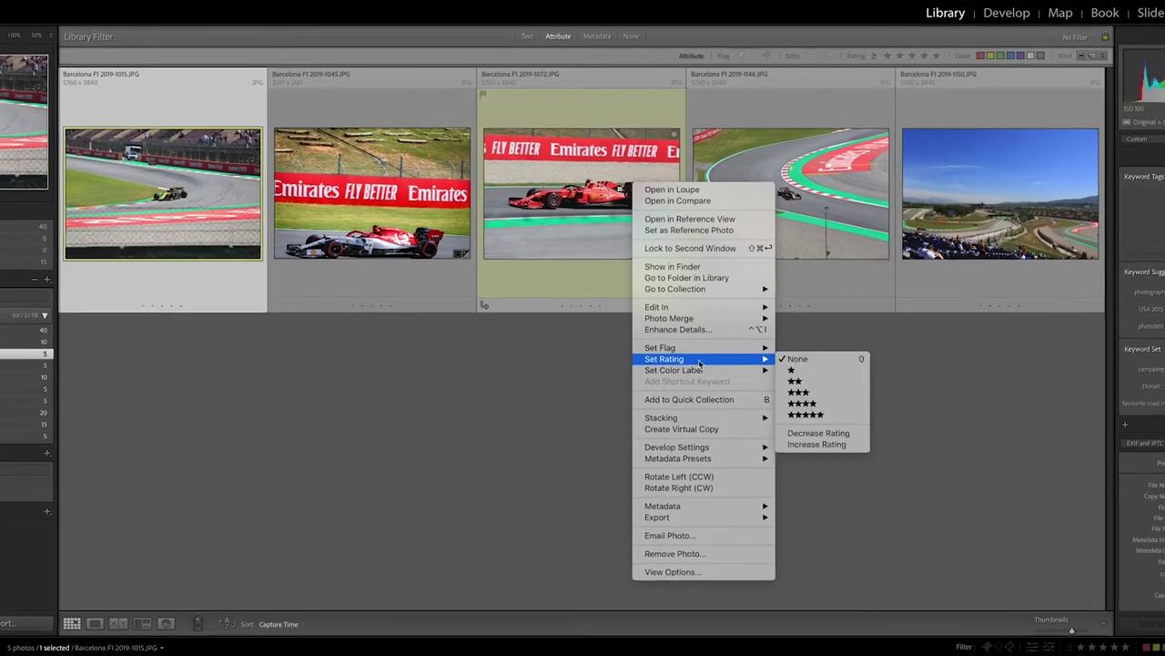
{"action": "mouse_move", "coordinate": [696, 370]}
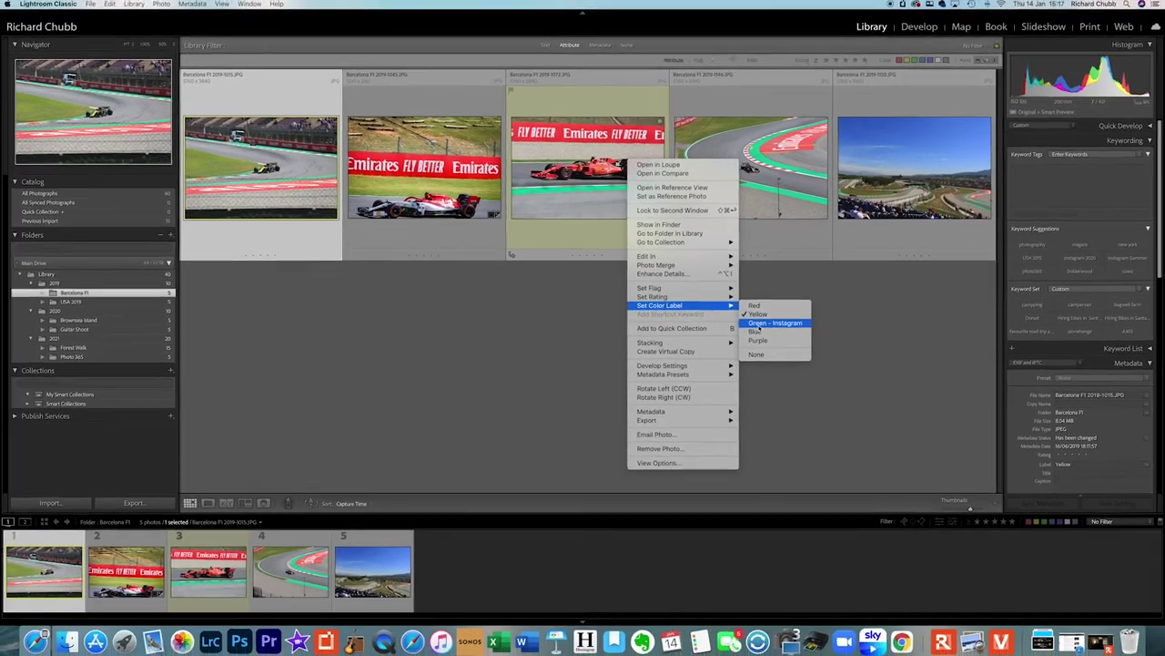
{"action": "left_click", "coordinate": [757, 324]}
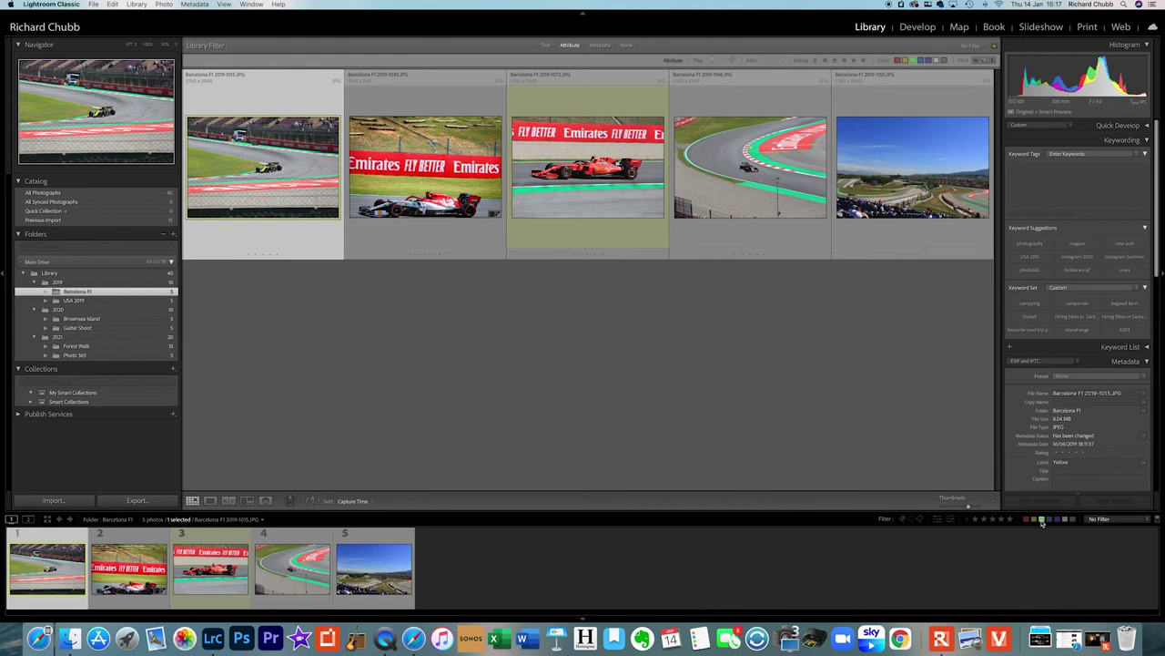
Filter the Barcelona F1 photos by the green label and switch the filter to yellow
{"action": "left_click", "coordinate": [1041, 519]}
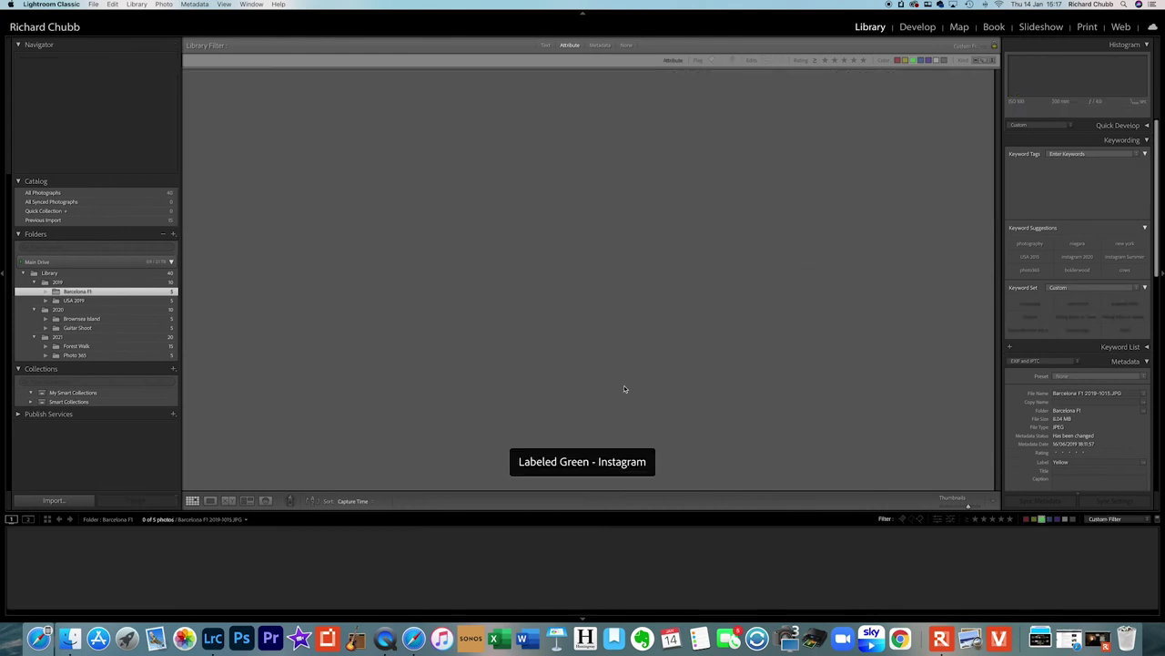
{"action": "left_click", "coordinate": [1032, 519]}
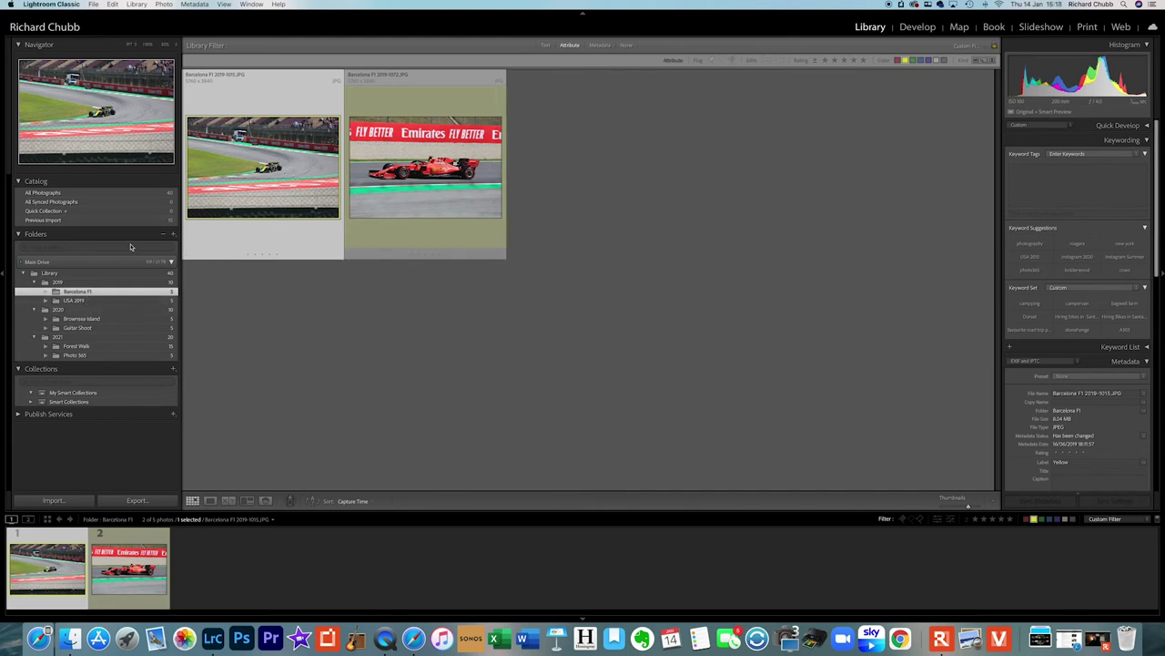
Label Forest Walk-1004, the five-star leaf photo in the Forest Walk folder, Yellow
{"action": "left_click", "coordinate": [91, 346]}
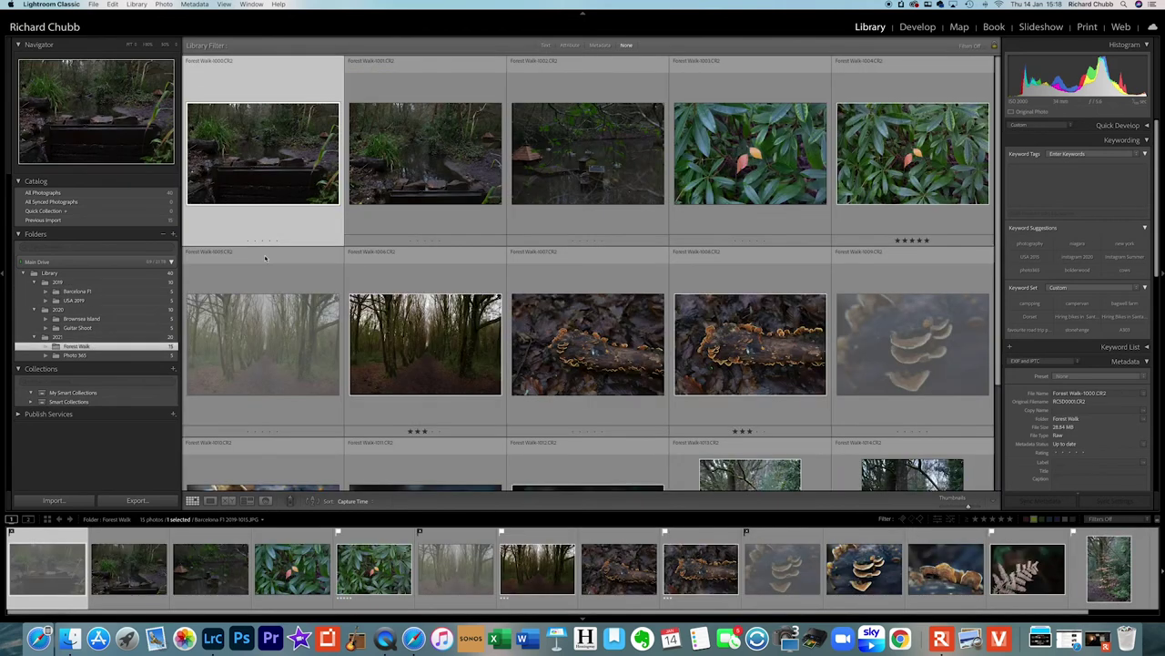
{"action": "left_click", "coordinate": [927, 143]}
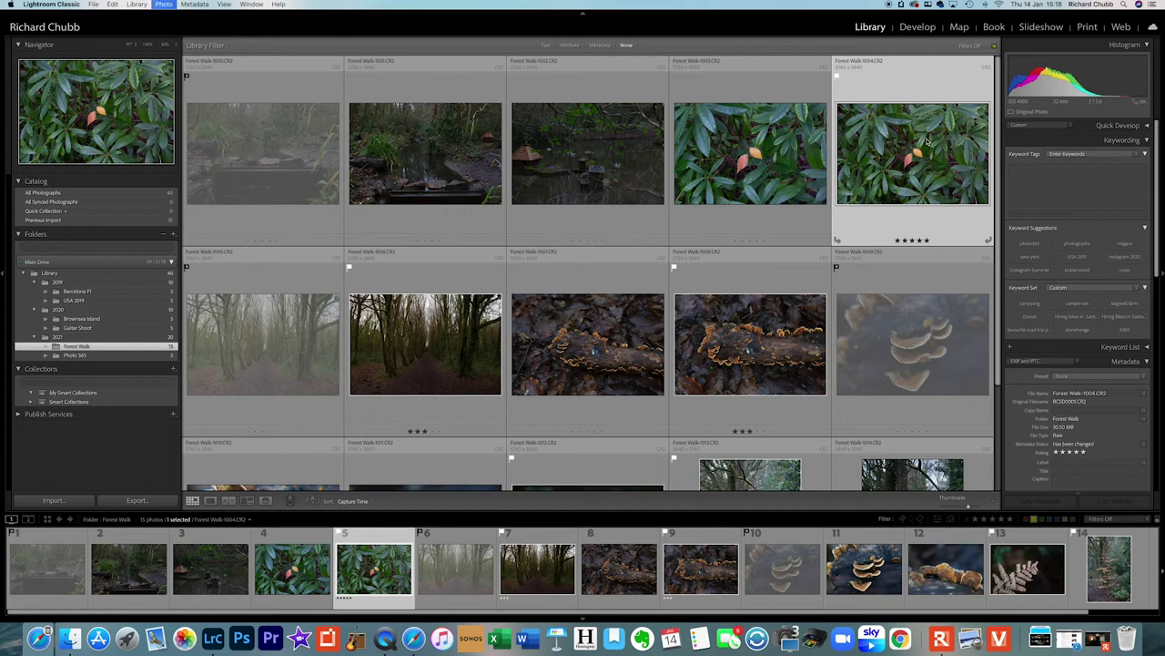
{"action": "key", "text": "8"}
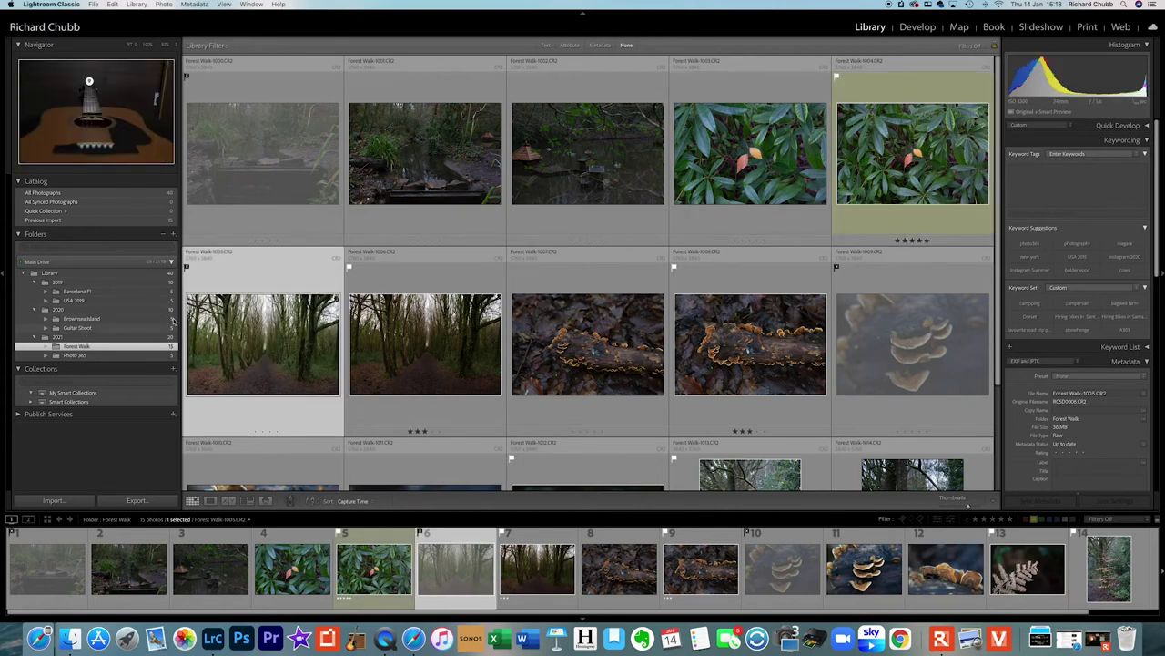
Label the close-up of hands playing the guitar in the Guitar Shoot folder Yellow
{"action": "left_click", "coordinate": [109, 328]}
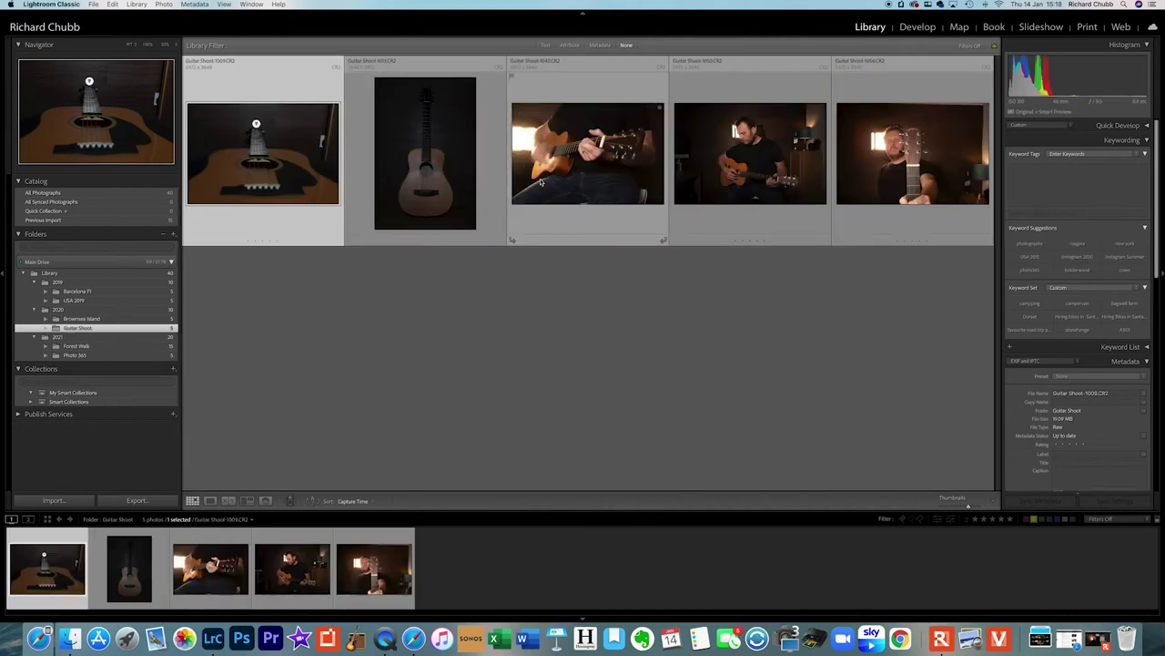
{"action": "left_click", "coordinate": [541, 182]}
{"action": "key", "text": "7"}
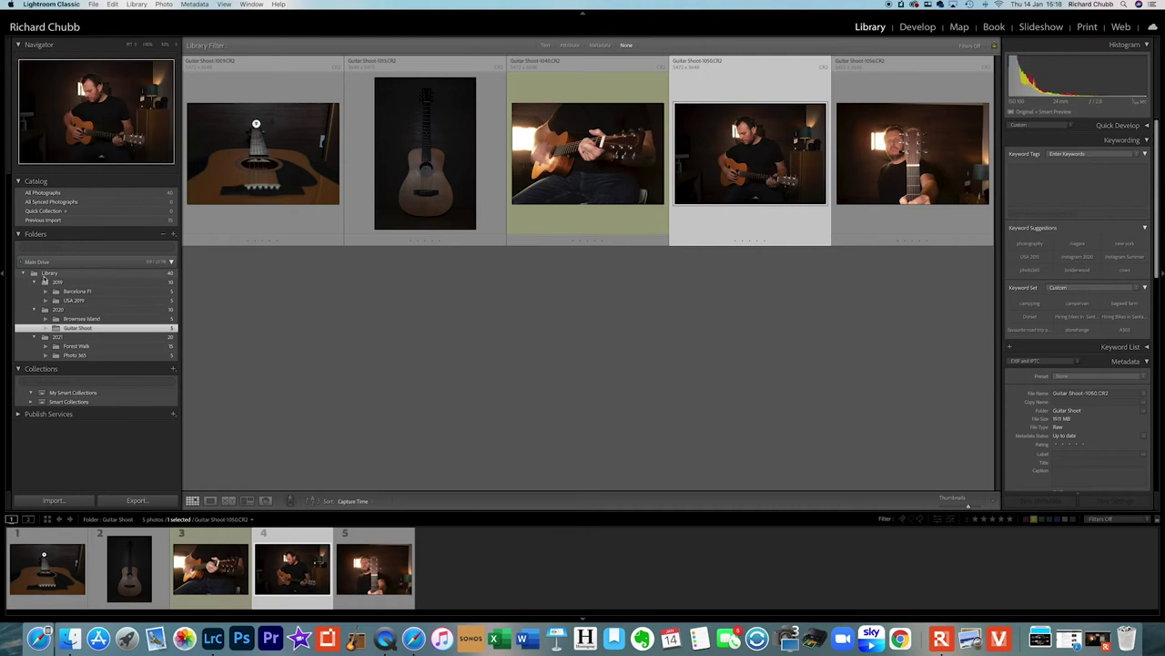
Show the whole Library folder, filter it by the yellow label to view the matches, and clear the filter
{"action": "left_click", "coordinate": [50, 273]}
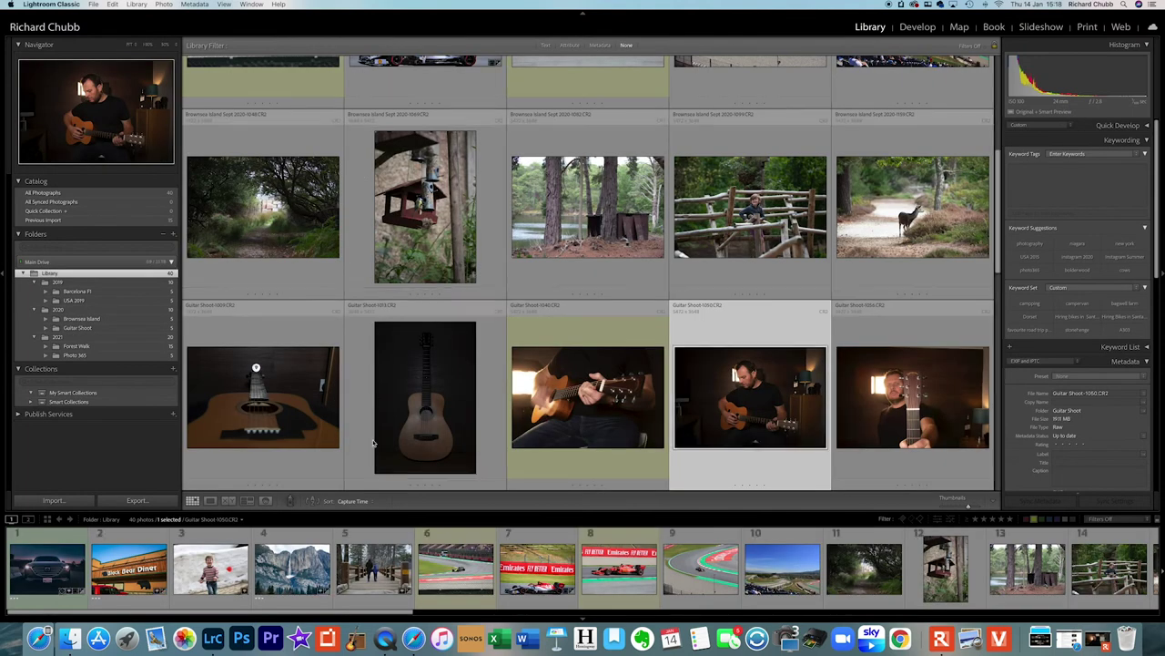
{"action": "left_click", "coordinate": [1033, 518]}
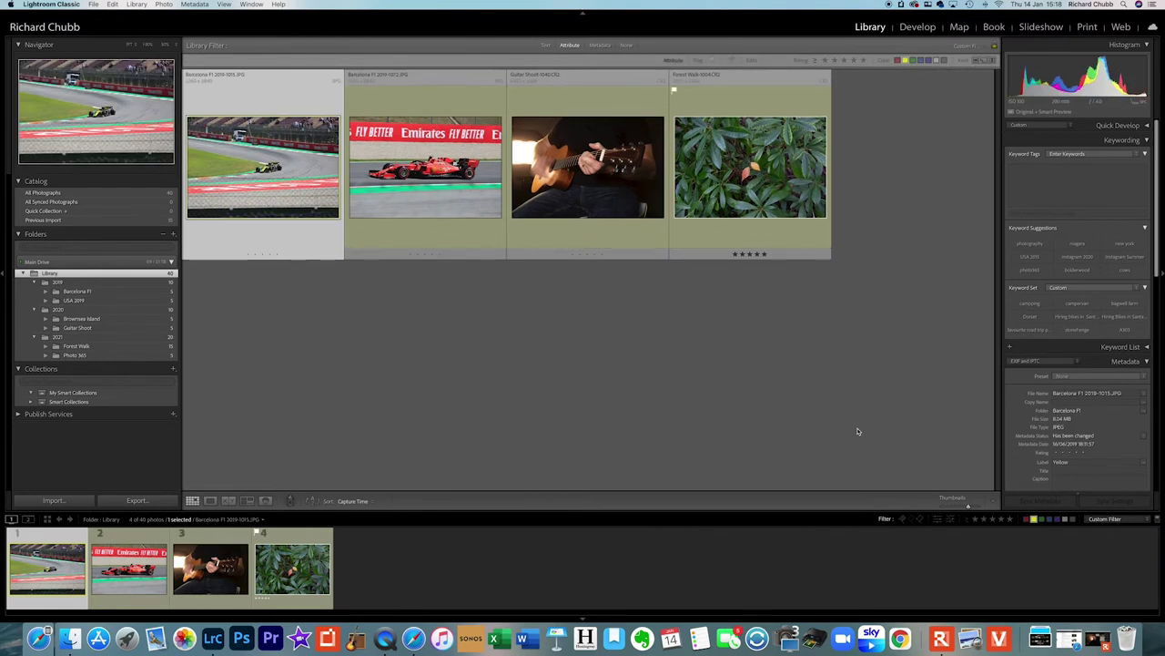
{"action": "left_click", "coordinate": [1033, 519]}
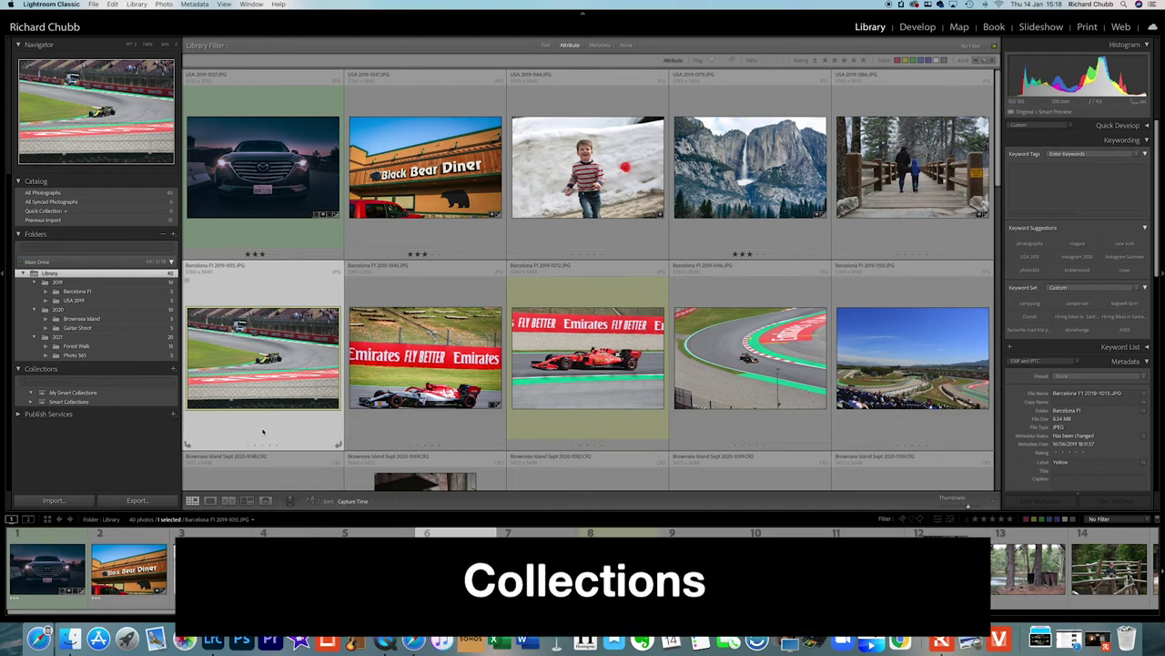
Delete the My Smart Collections set and examine the options for creating collections
{"action": "right_click", "coordinate": [92, 392]}
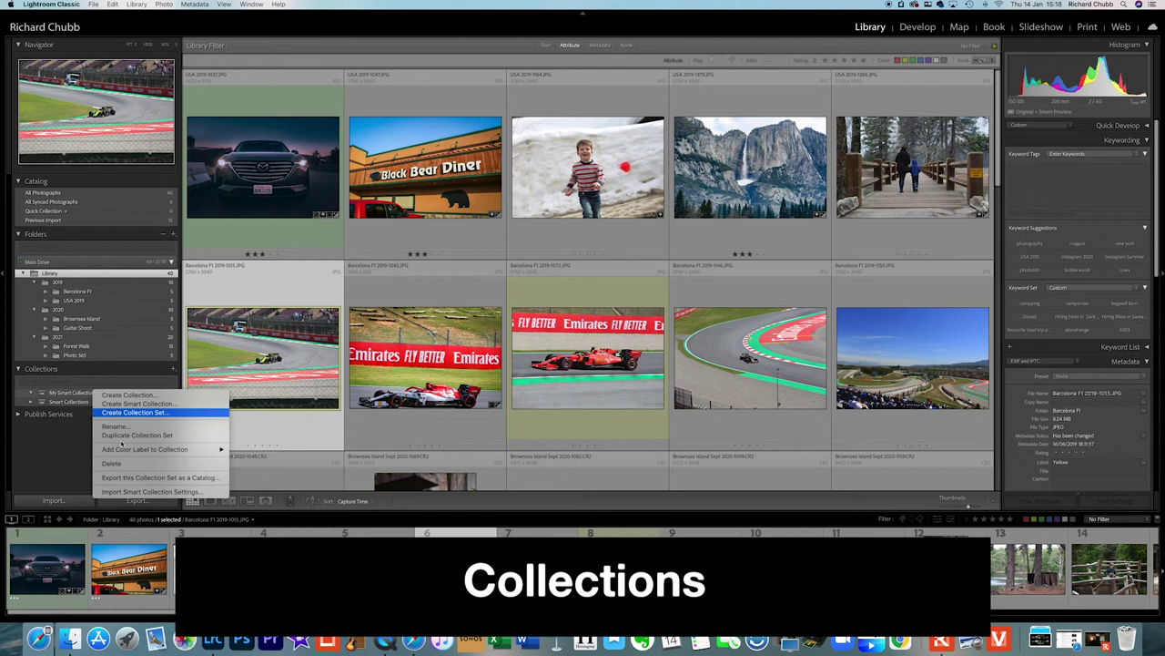
{"action": "left_click", "coordinate": [119, 463]}
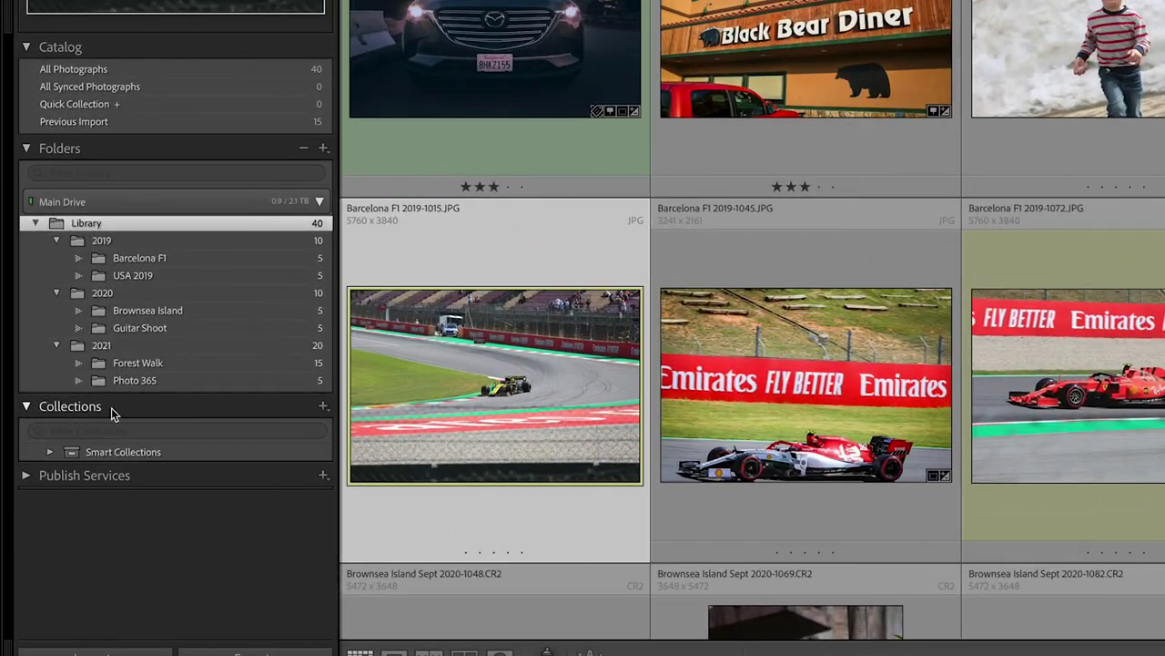
{"action": "left_click", "coordinate": [324, 407]}
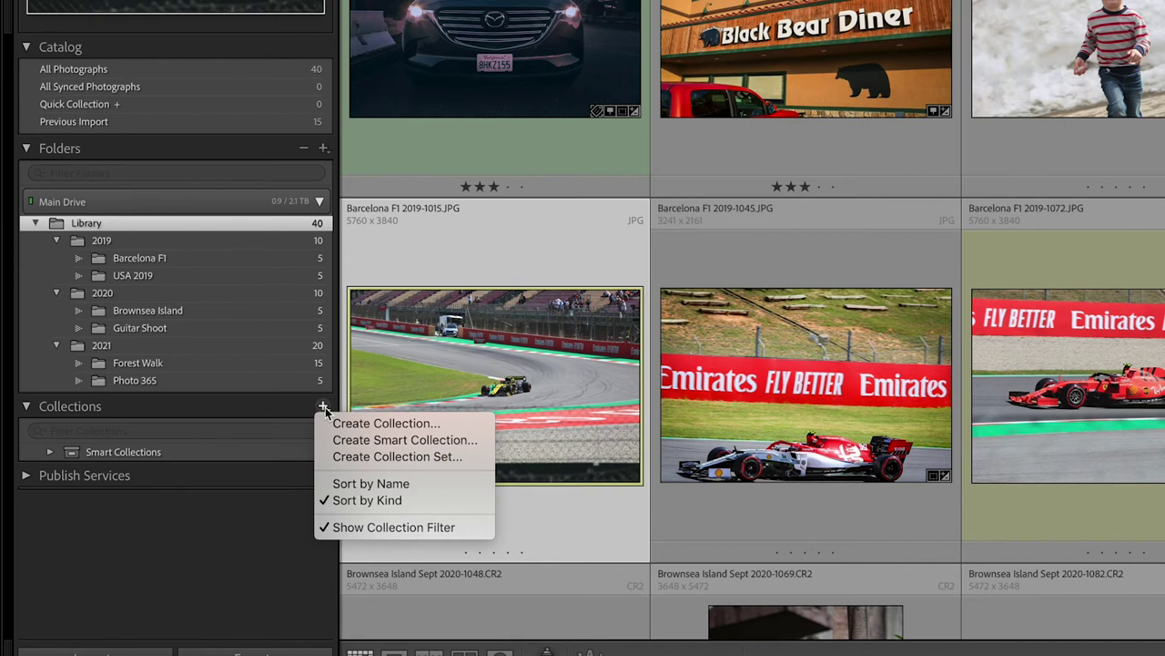
{"action": "left_click", "coordinate": [238, 510]}
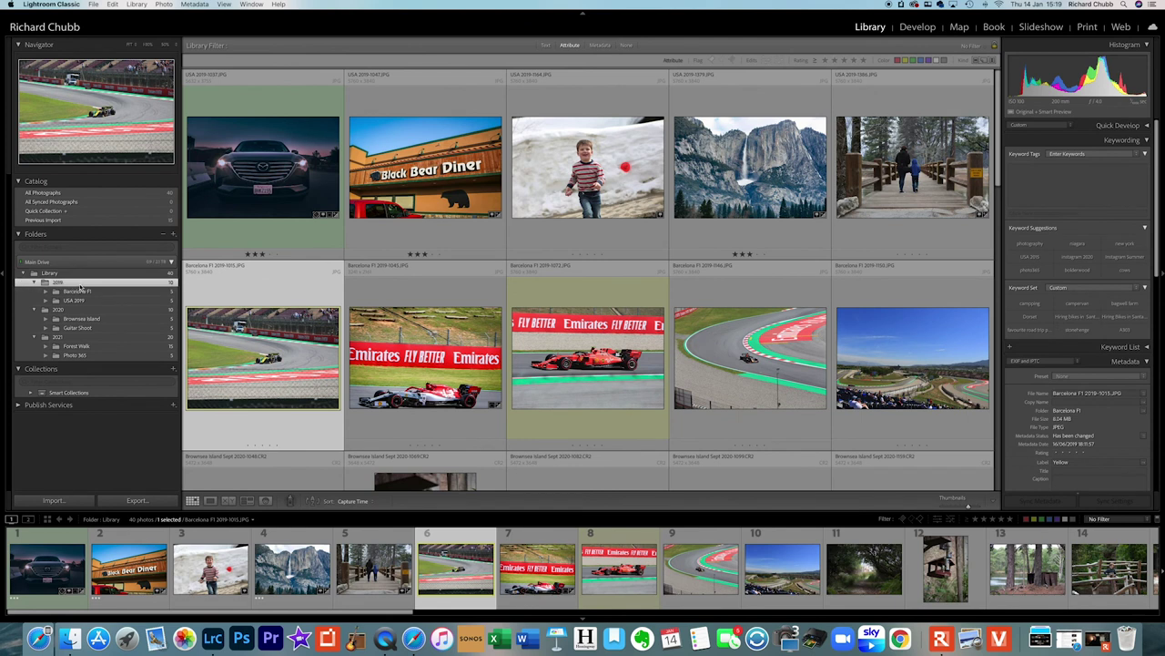
Flag Barcelona F1 2019-1045 and 2019-1146 in the Barcelona F1 folder as picks
{"action": "left_click", "coordinate": [80, 285]}
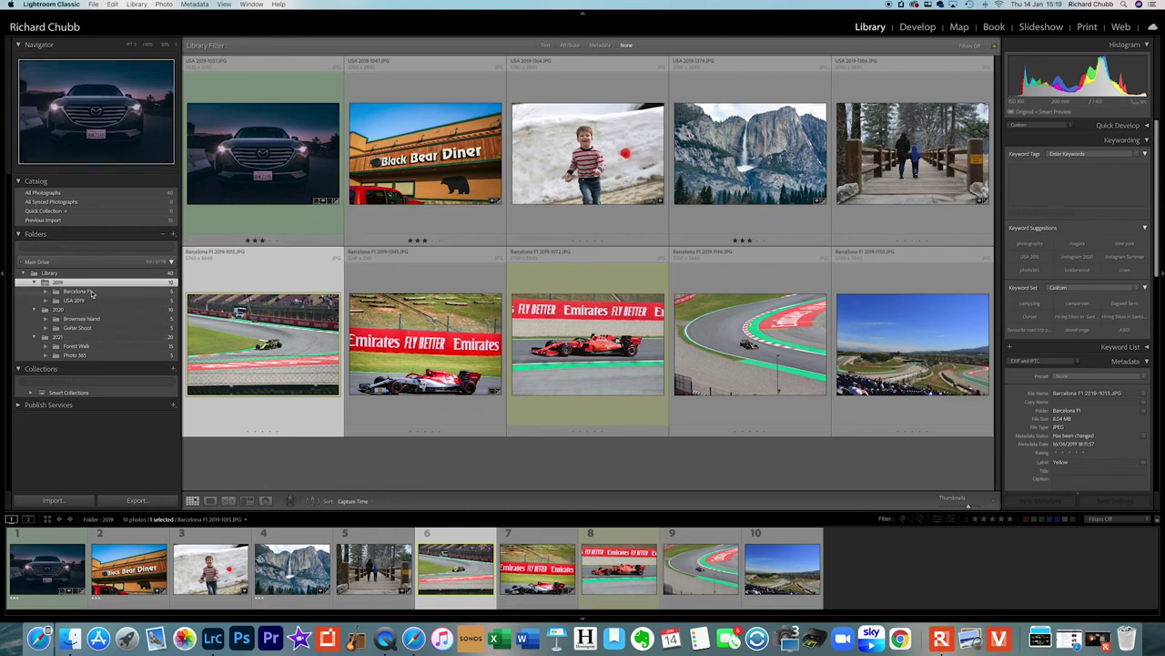
{"action": "left_click", "coordinate": [80, 290]}
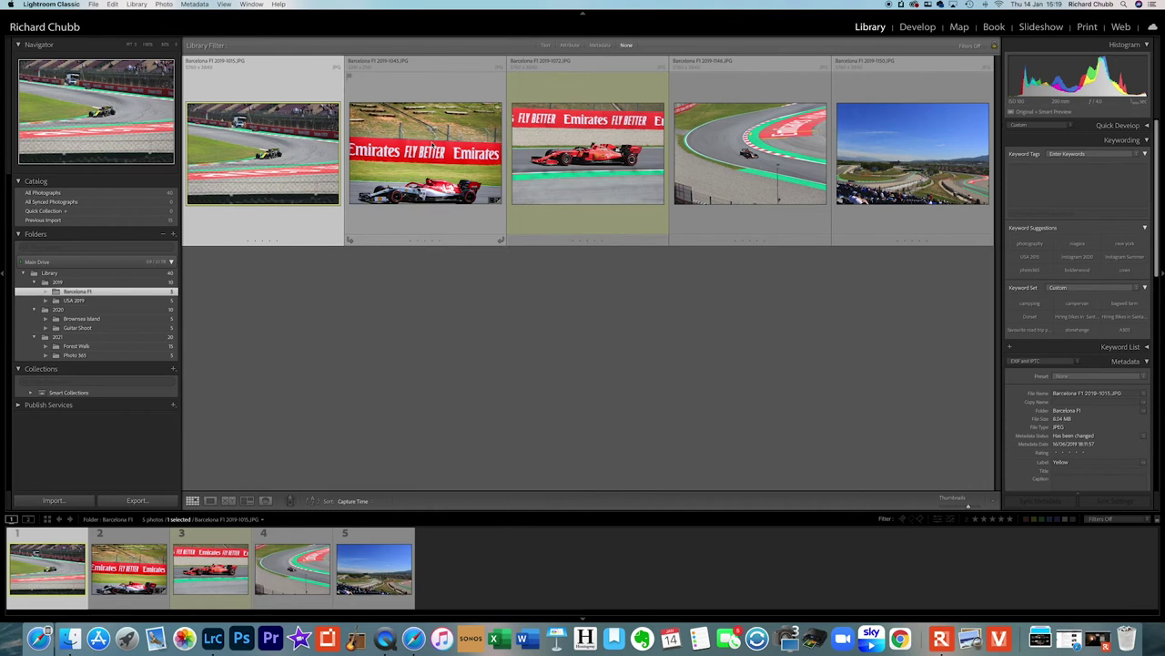
{"action": "key", "text": "Right"}
{"action": "key", "text": "Right"}
{"action": "key", "text": "Right"}
{"action": "key", "text": "Right"}
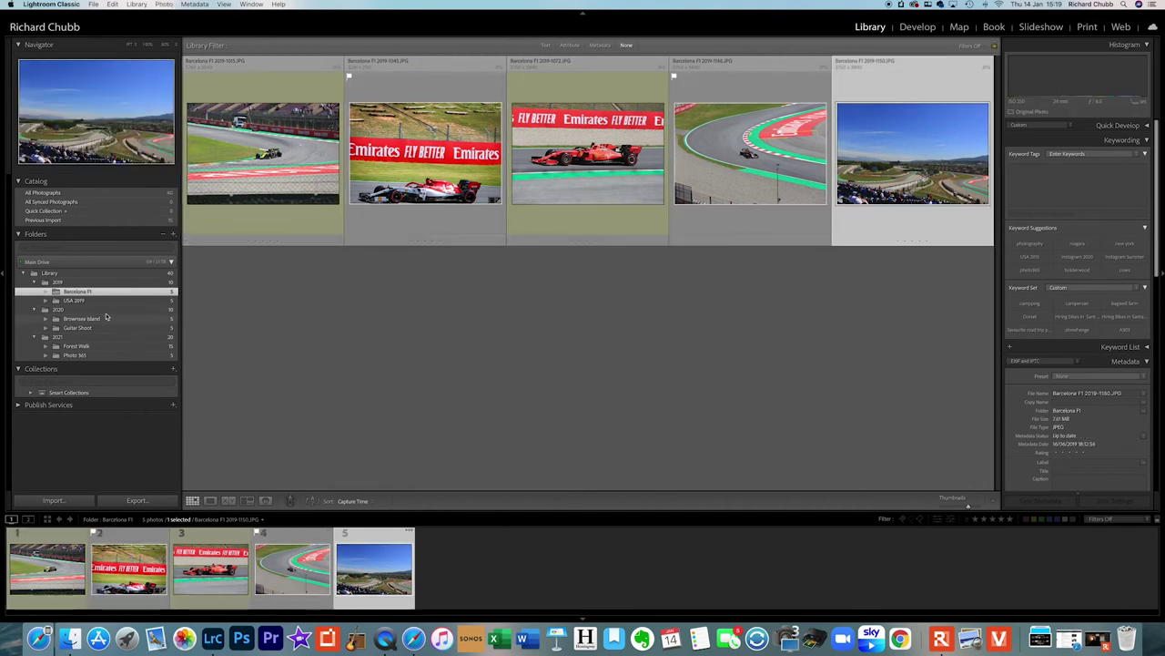
Flag the Black Bear Diner, waterfall and wooden bridge photos in the USA 2019 folder as picks
{"action": "left_click", "coordinate": [73, 300]}
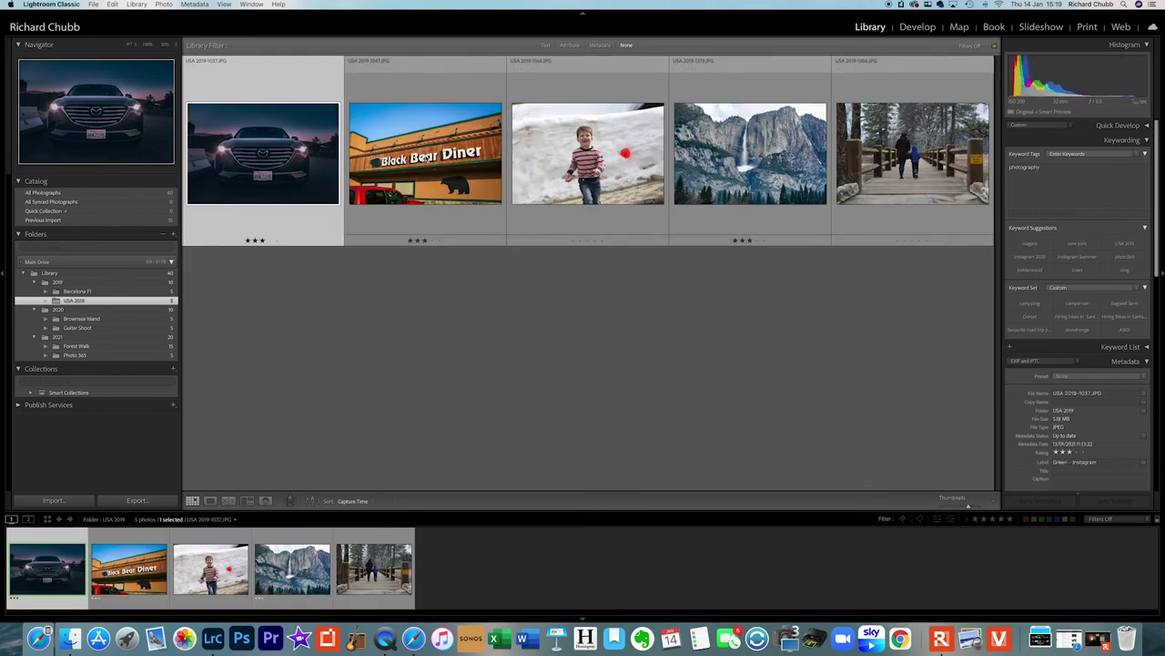
{"action": "key", "text": "Right"}
{"action": "key", "text": "p"}
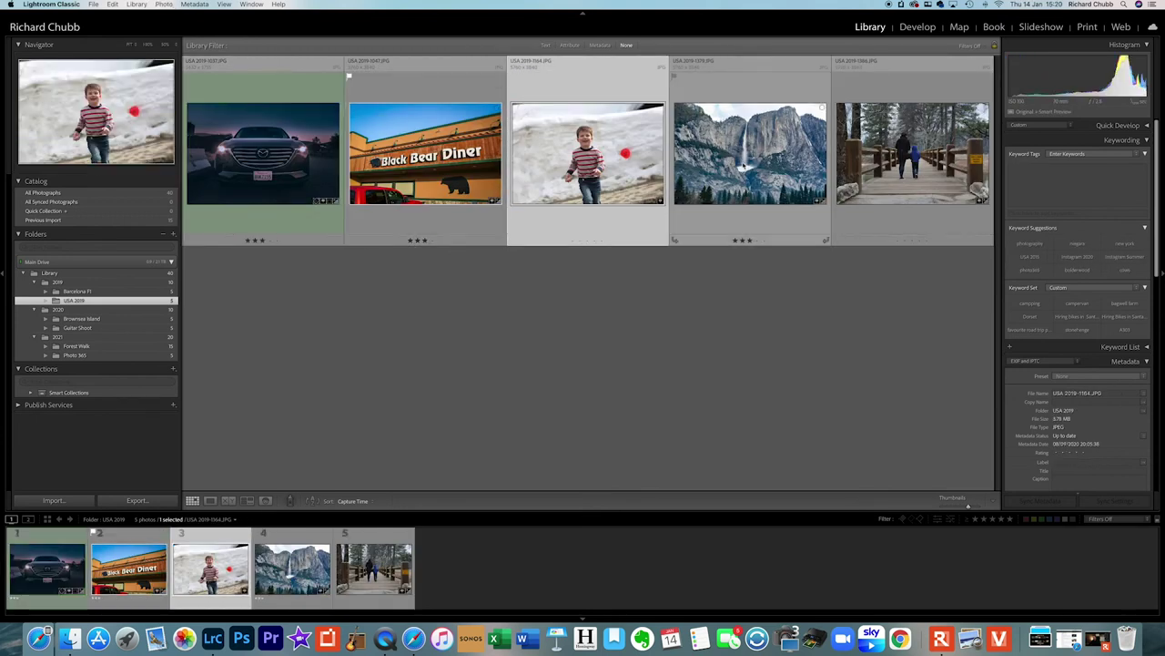
{"action": "key", "text": "Right"}
{"action": "key", "text": "p"}
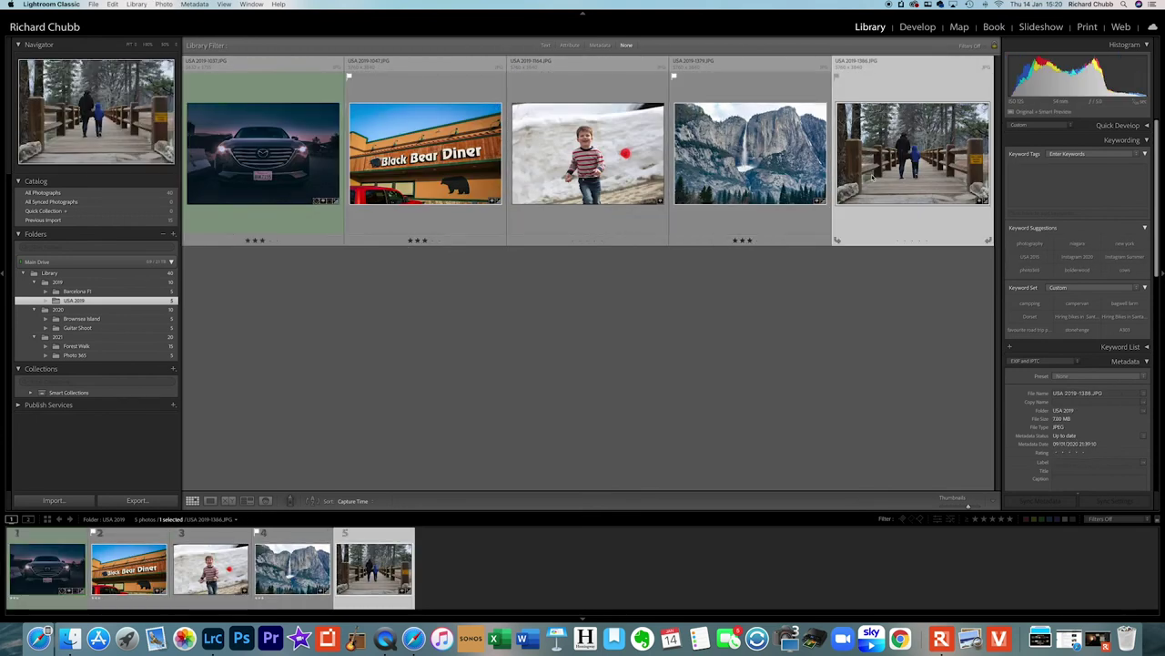
{"action": "key", "text": "p"}
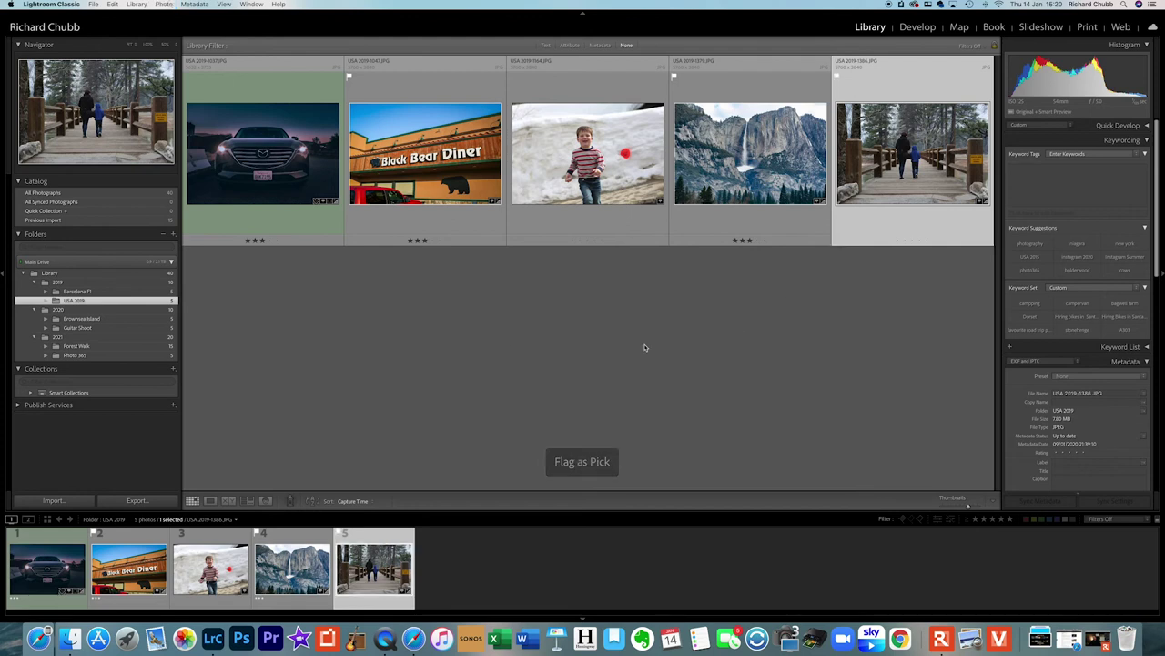
Show the 2019 folder and filter it to the photos flagged as picks
{"action": "left_click", "coordinate": [80, 283]}
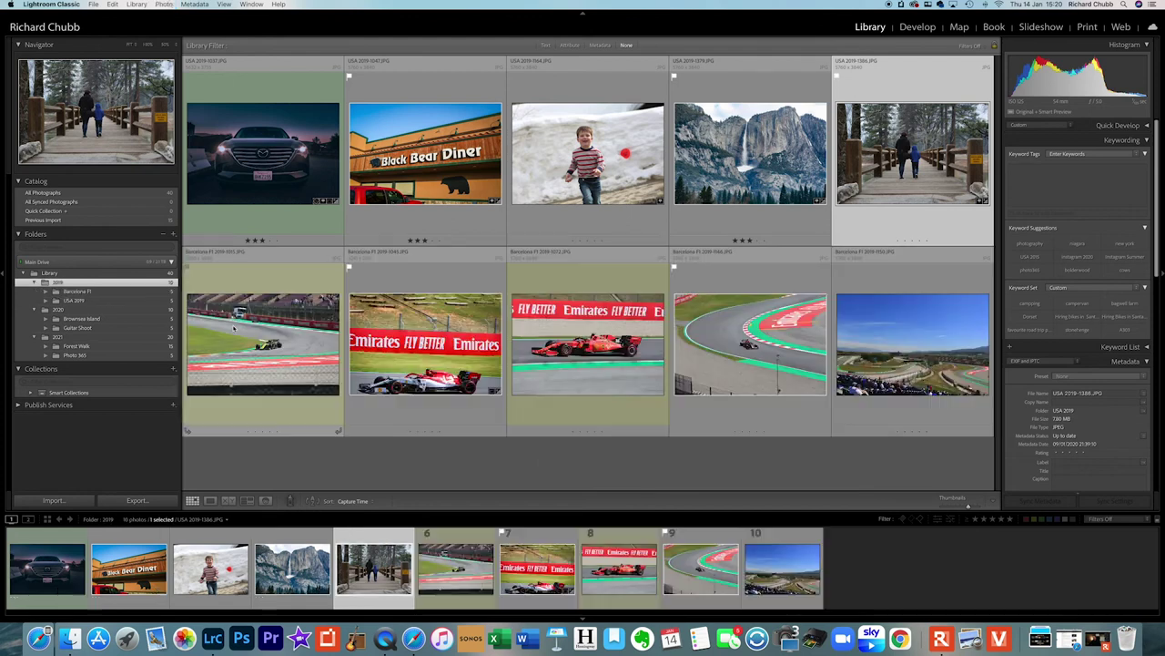
{"action": "left_click", "coordinate": [904, 519]}
{"action": "left_click", "coordinate": [903, 519]}
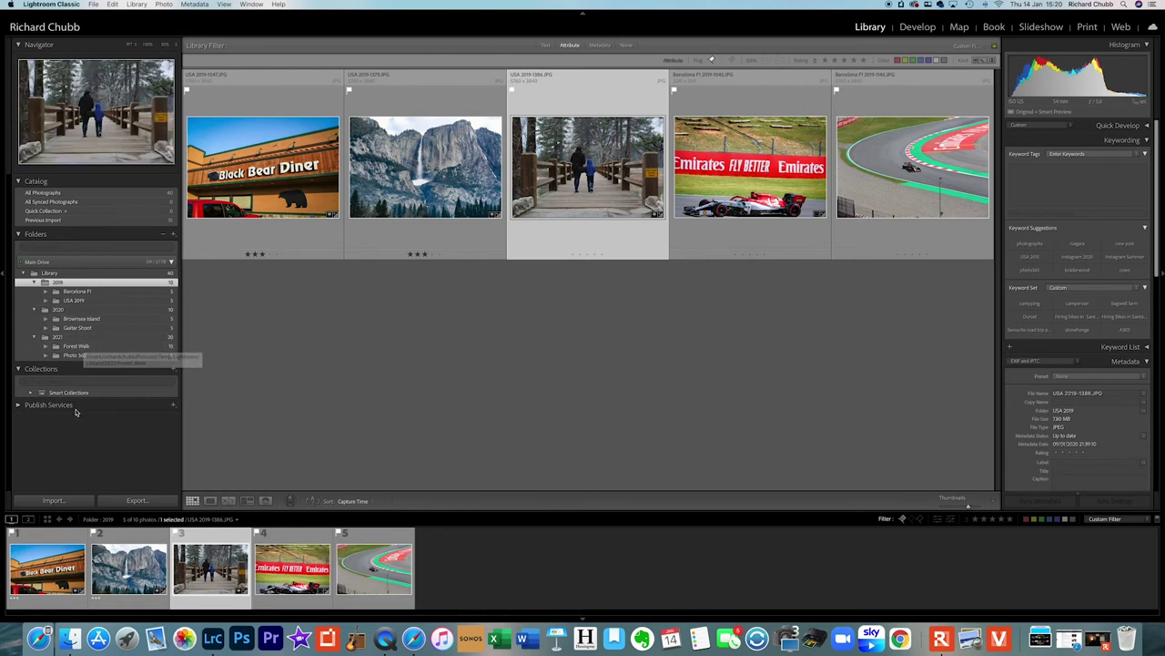
Create a collection set named My Smart Collections
{"action": "left_click", "coordinate": [173, 370]}
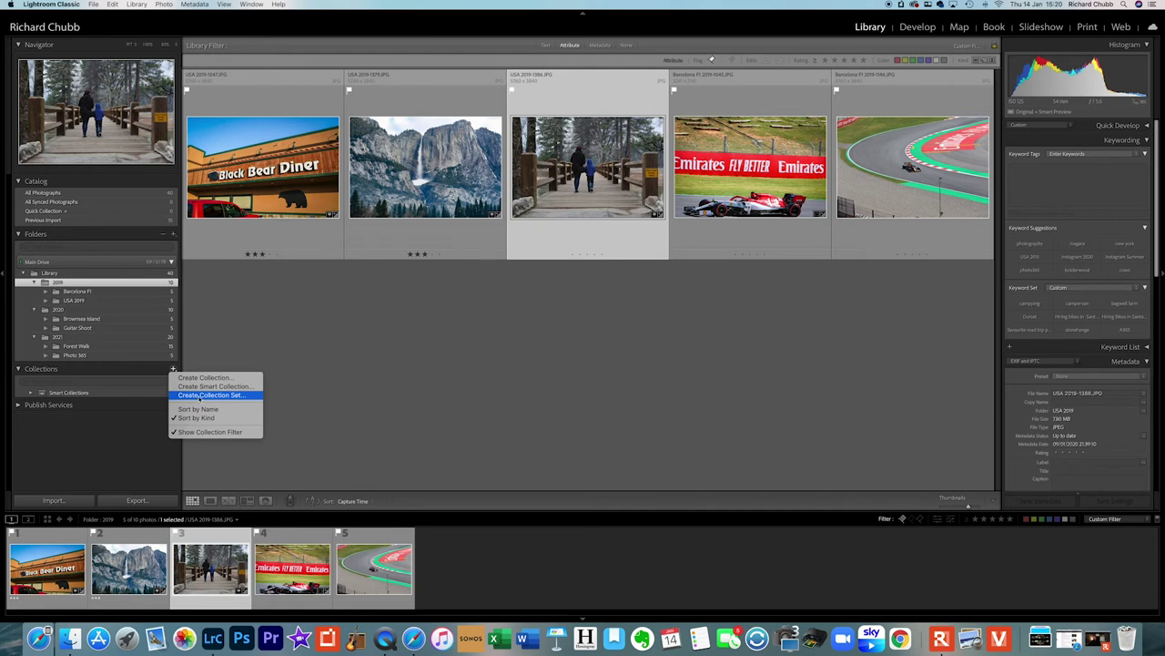
{"action": "left_click", "coordinate": [209, 395]}
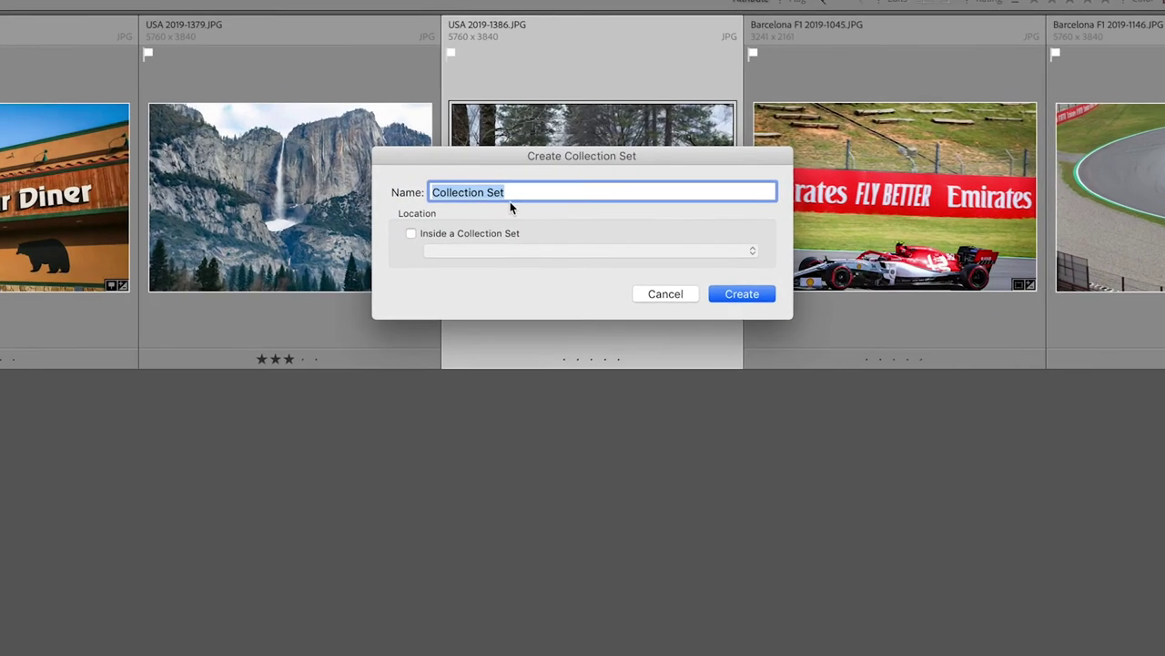
{"action": "type", "text": "My Smar"}
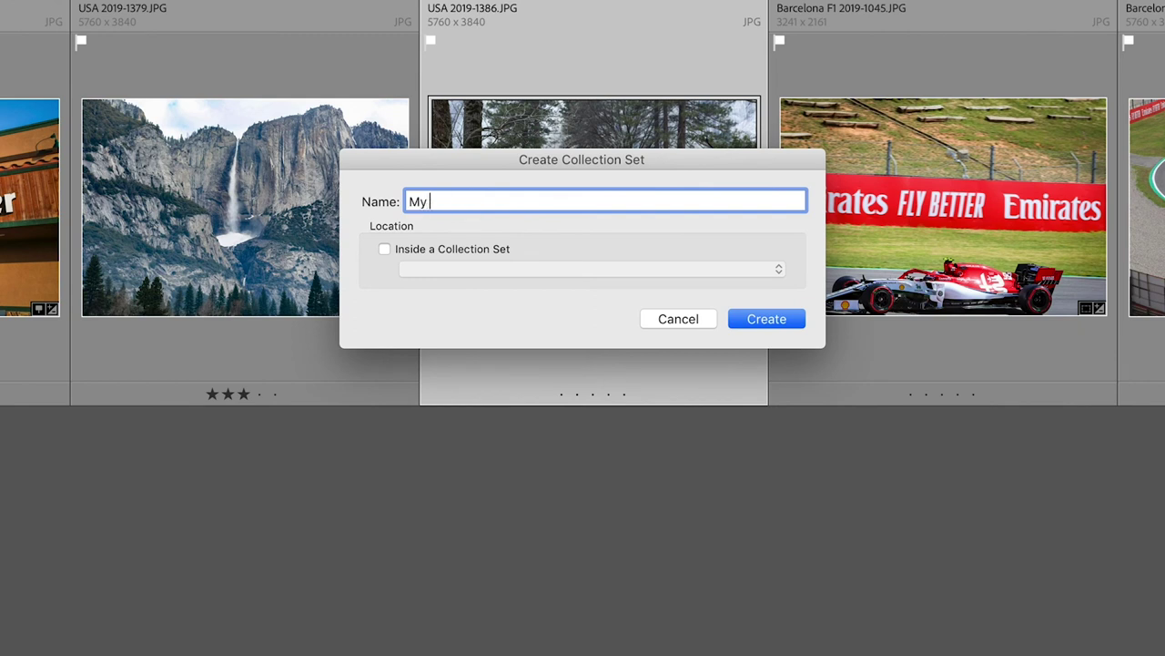
{"action": "type", "text": "t Collections"}
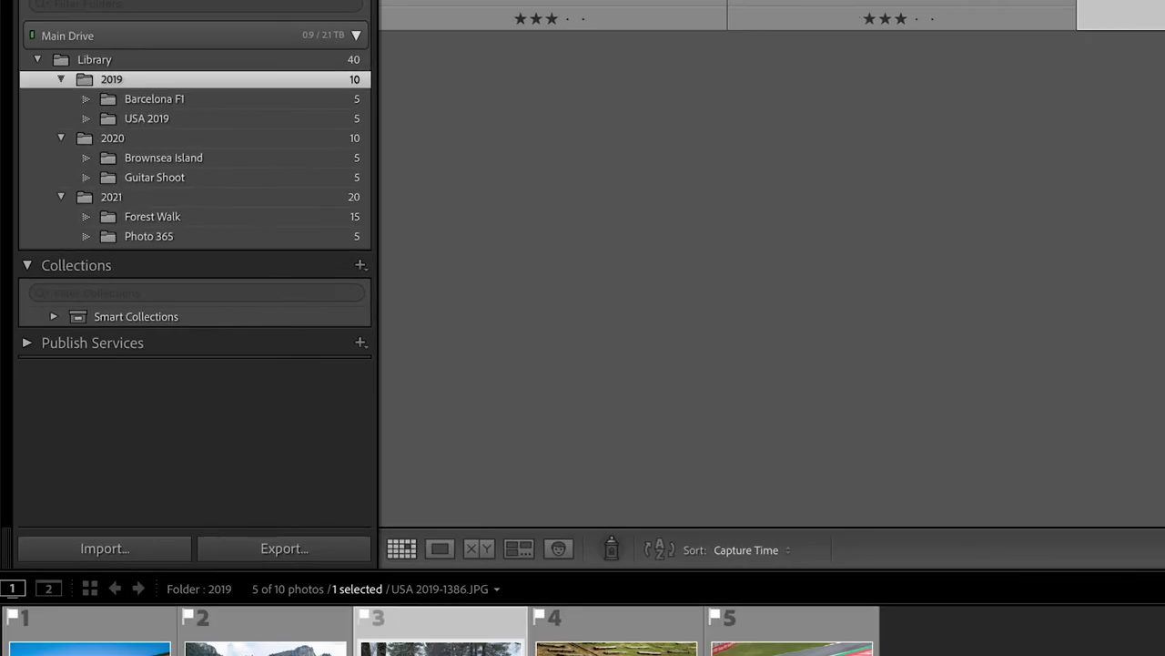
{"action": "key", "text": "Return"}
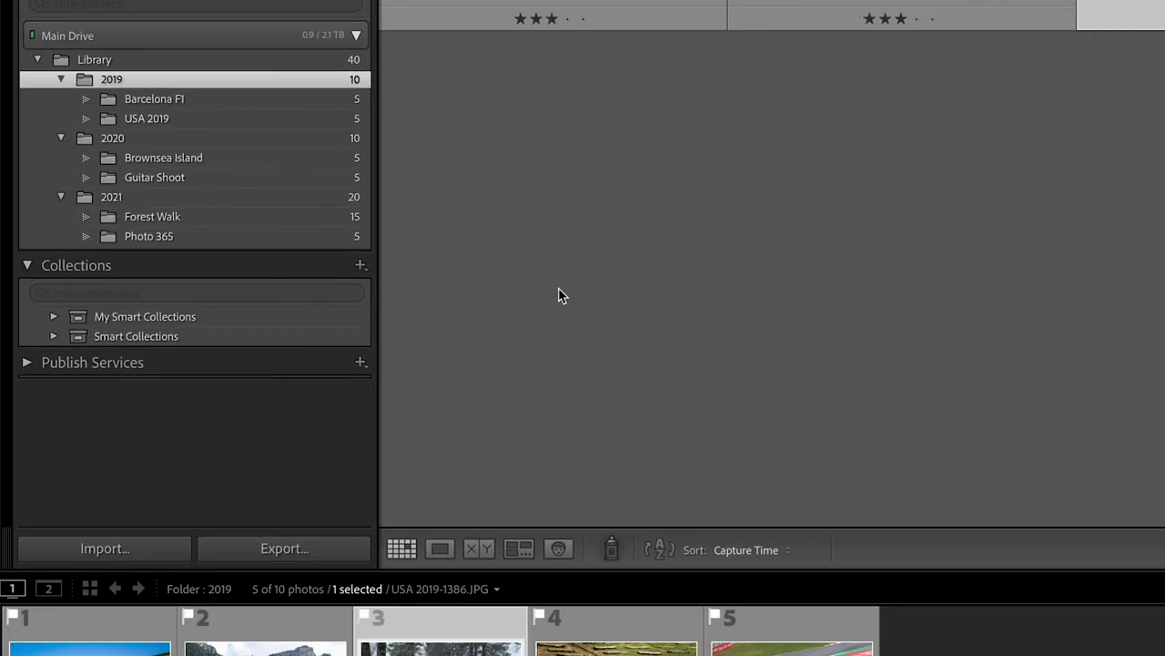
Start a smart collection named 2019 Flagged Photos inside My Smart Collections and remove its preset Pick Flag rule
{"action": "left_click", "coordinate": [166, 320]}
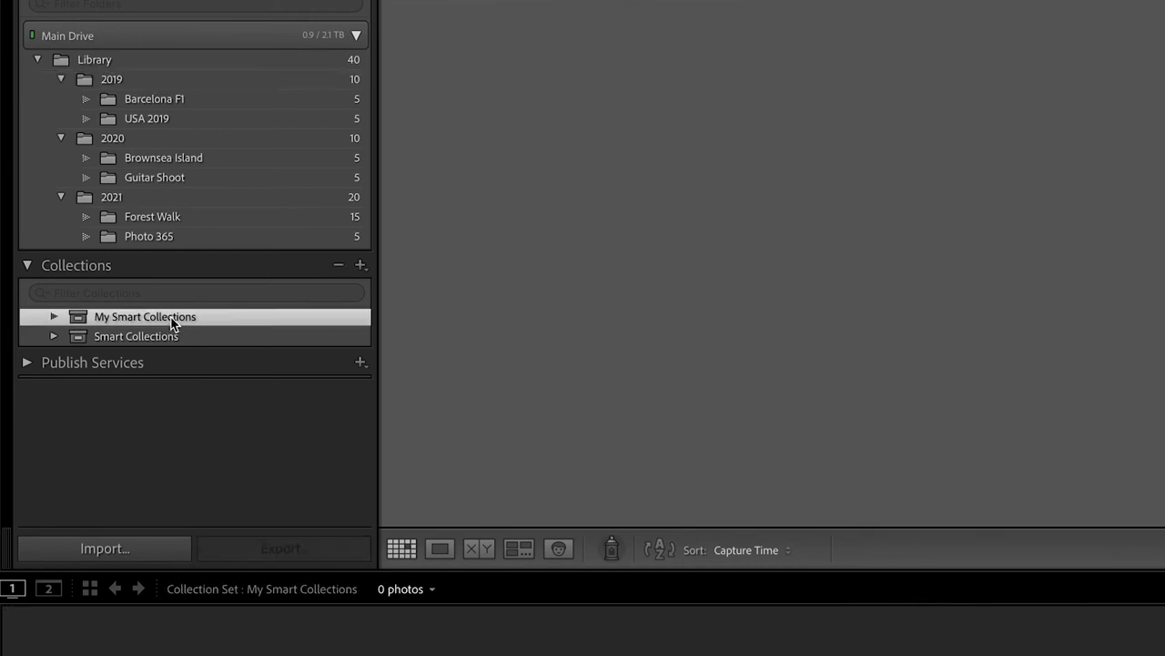
{"action": "right_click", "coordinate": [169, 316]}
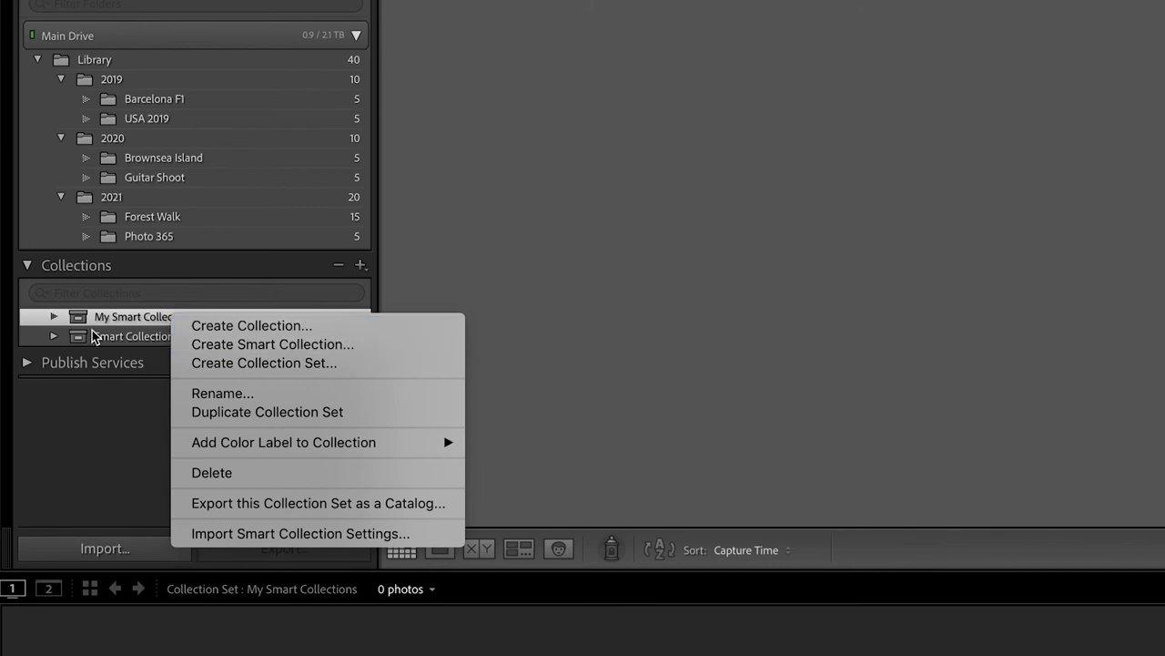
{"action": "left_click", "coordinate": [280, 345]}
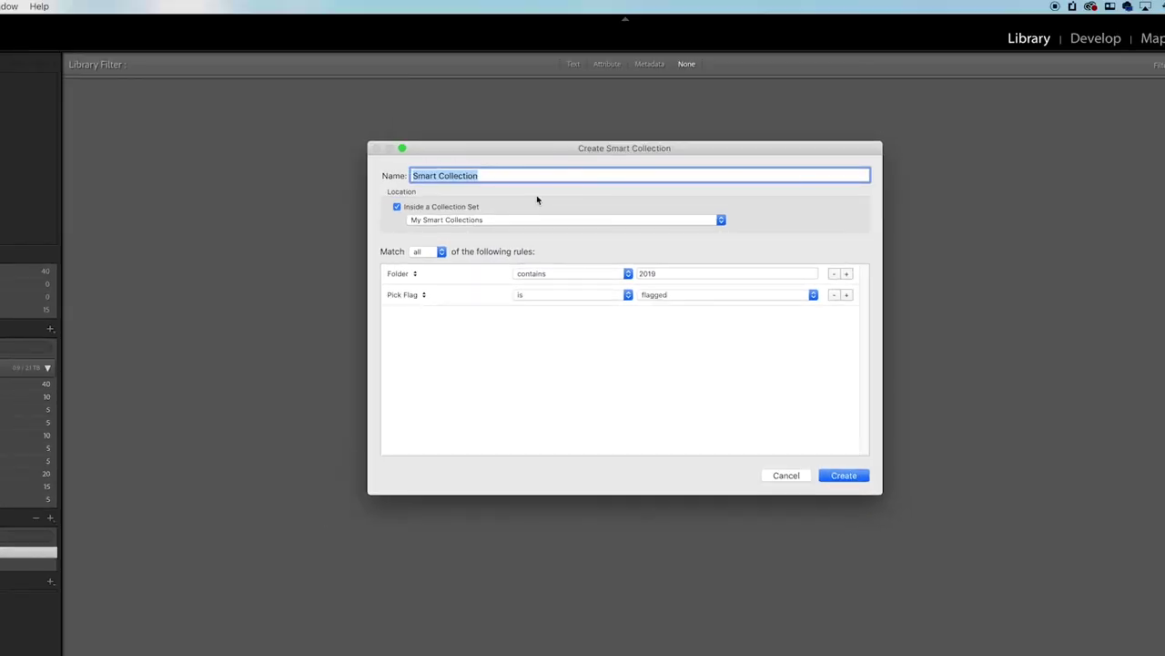
{"action": "type", "text": "2019"}
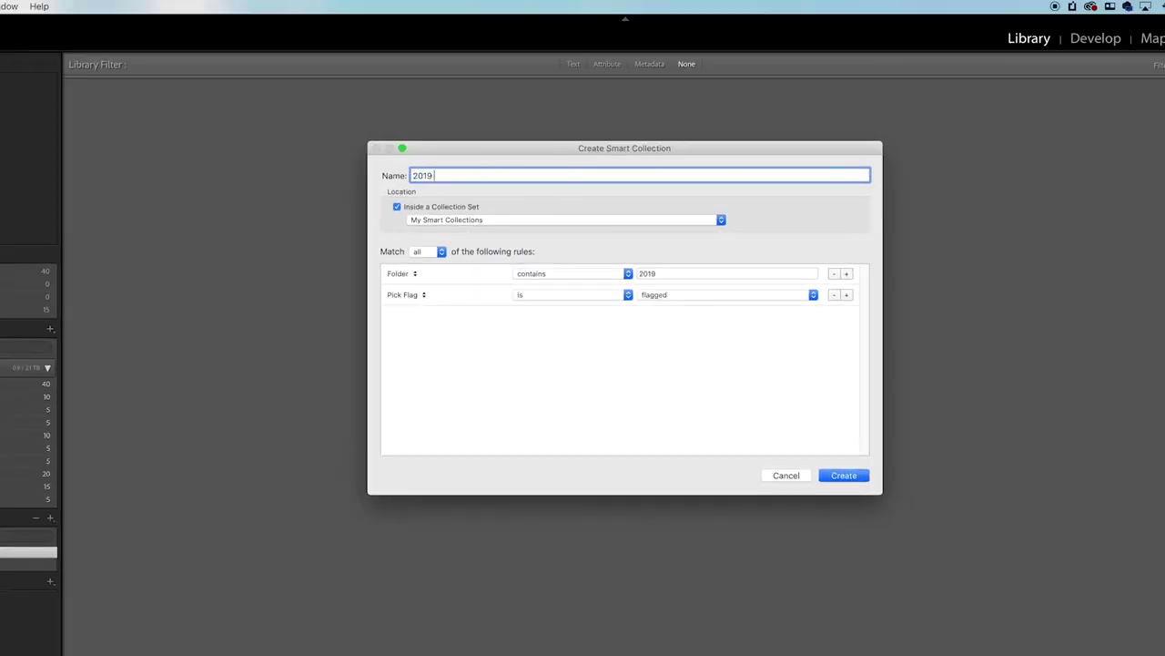
{"action": "type", "text": " Flagged Photos"}
{"action": "left_click", "coordinate": [834, 294]}
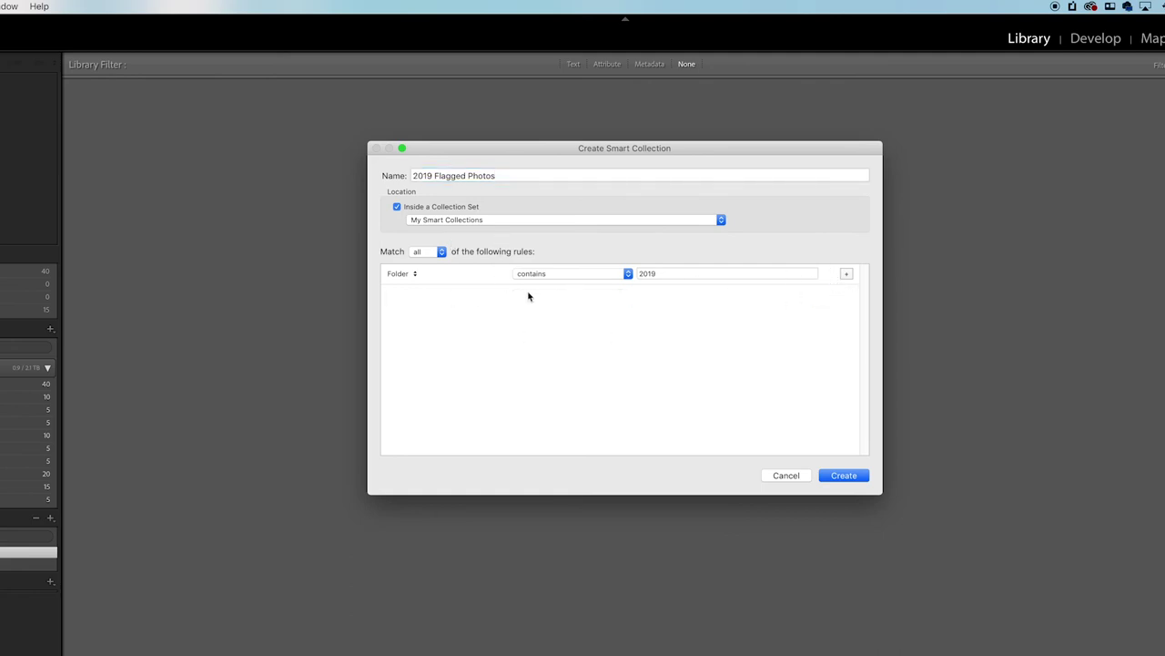
Change the Folder rule's condition to contains words and clear its value
{"action": "left_click", "coordinate": [563, 273]}
{"action": "left_click", "coordinate": [582, 295]}
{"action": "key", "text": "BackSpace"}
{"action": "left_click", "coordinate": [718, 339]}
Check the Folder rule's criterion and condition options, keep contains words, and enter 2019 as the value
{"action": "left_click", "coordinate": [408, 274]}
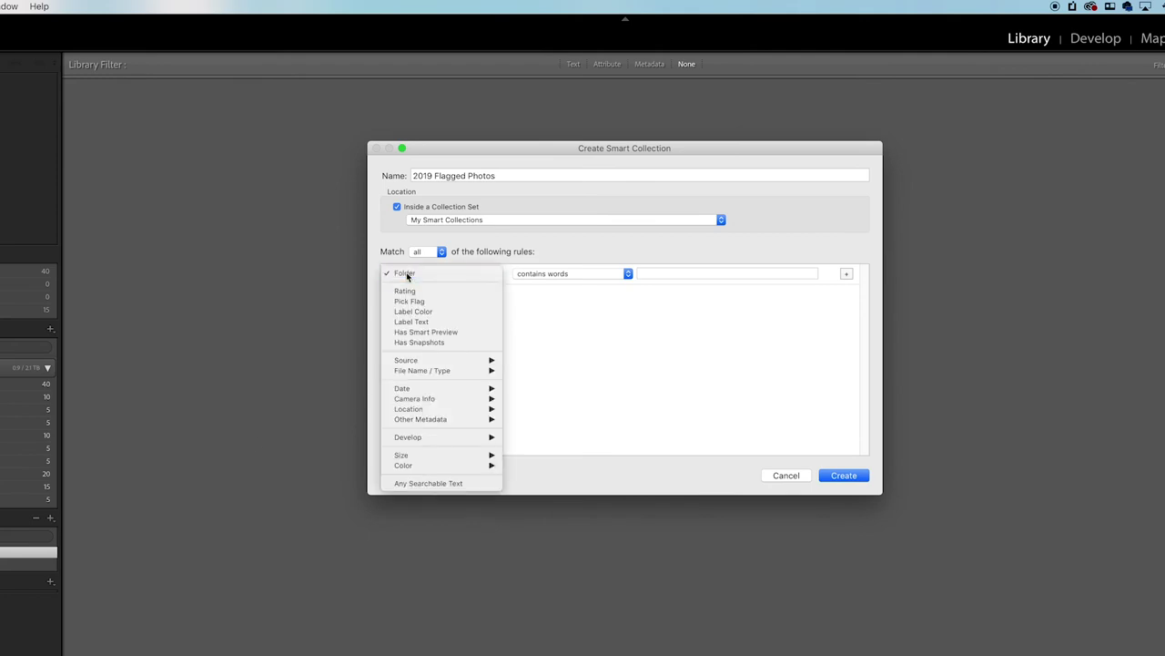
{"action": "left_click", "coordinate": [408, 274]}
{"action": "left_click", "coordinate": [530, 275]}
{"action": "left_click", "coordinate": [531, 275]}
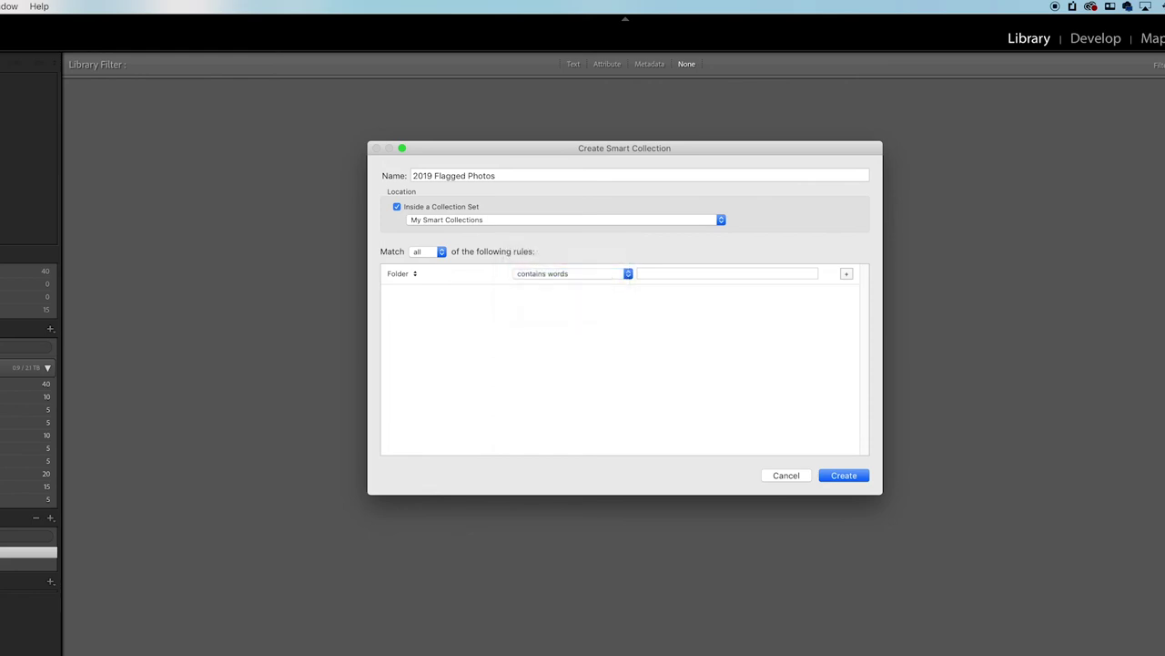
{"action": "left_click", "coordinate": [541, 273]}
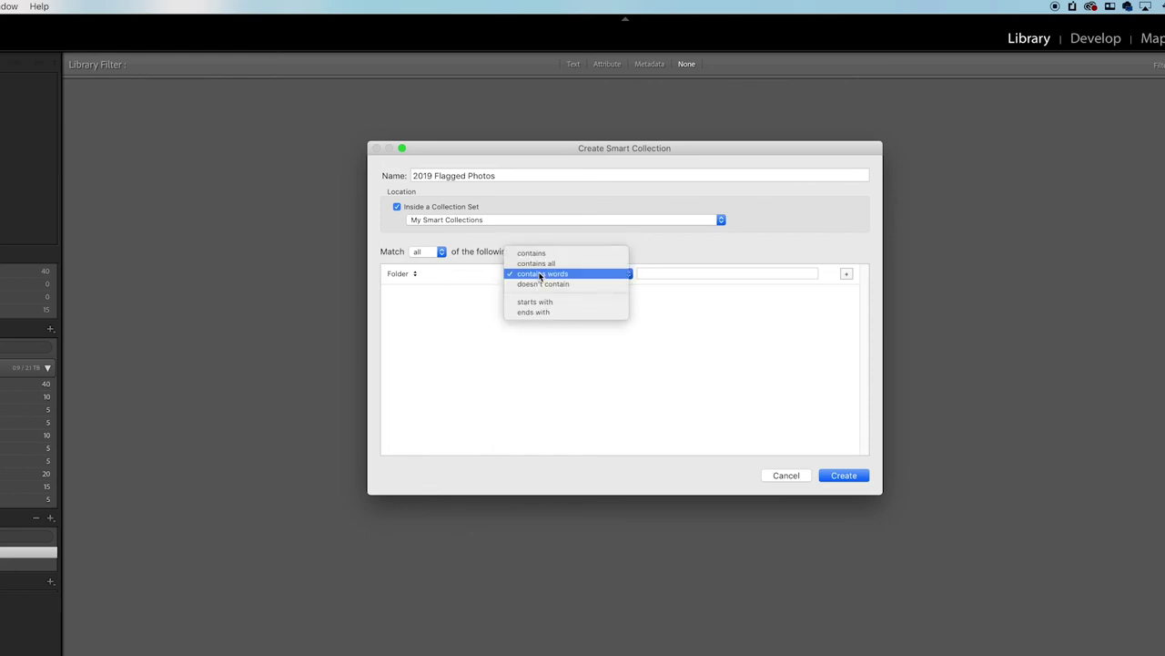
{"action": "left_click", "coordinate": [537, 272]}
{"action": "left_click", "coordinate": [652, 272]}
{"action": "type", "text": "2019"}
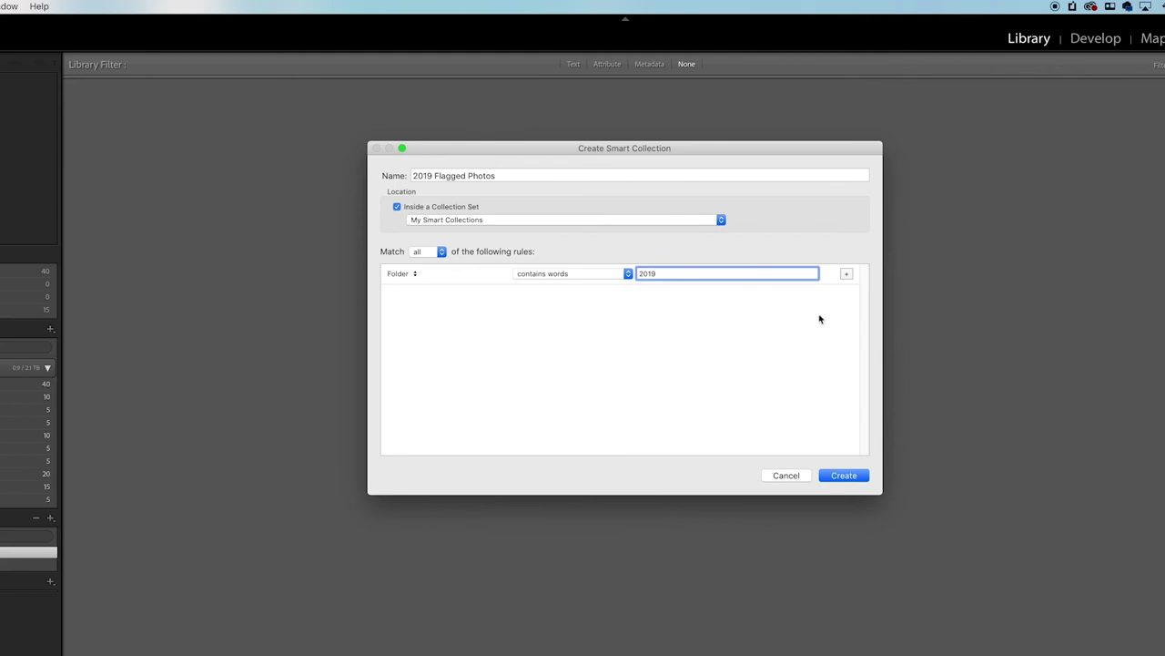
Add a second rule requiring that Pick Flag is flagged
{"action": "left_click", "coordinate": [847, 273]}
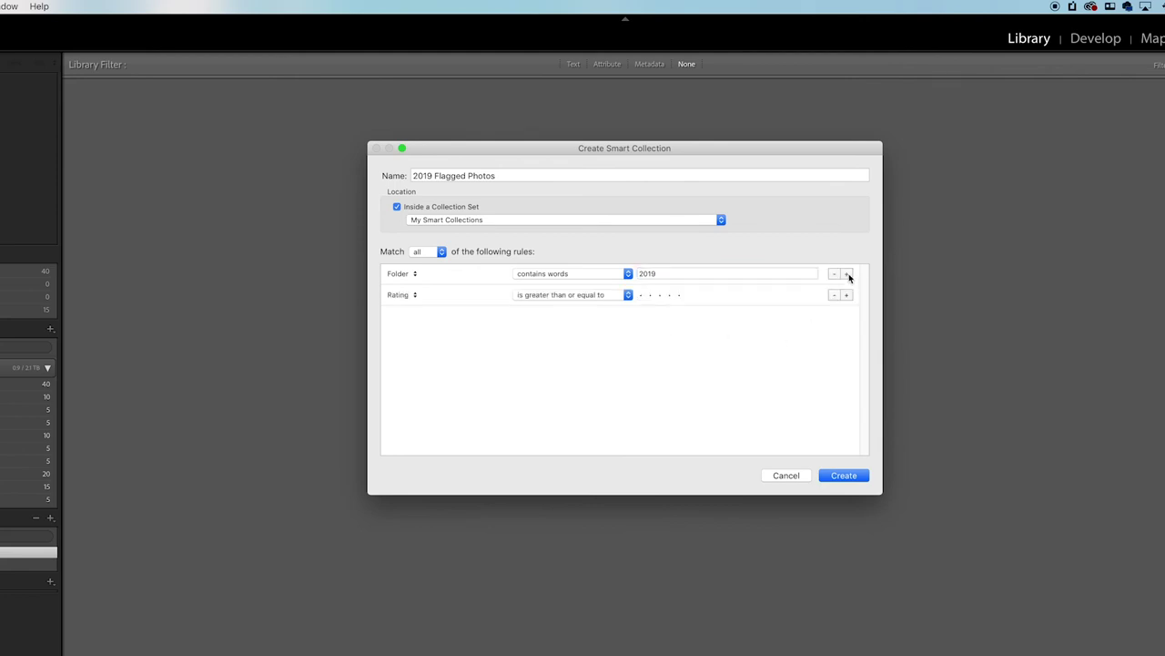
{"action": "left_click", "coordinate": [402, 294]}
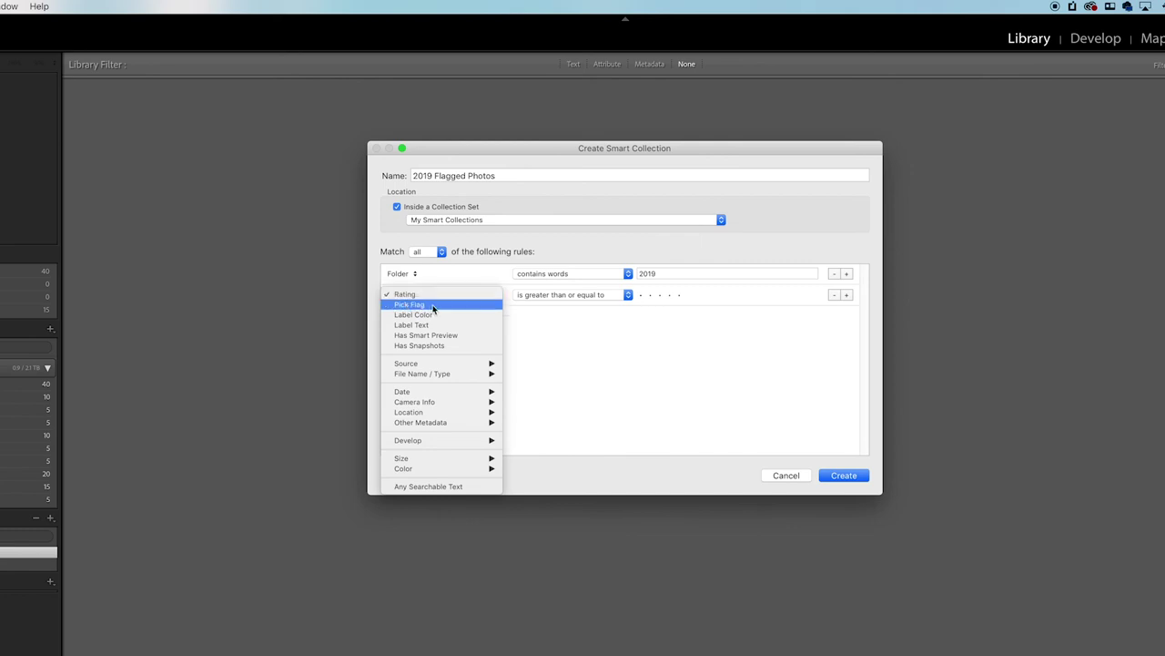
{"action": "left_click", "coordinate": [434, 306]}
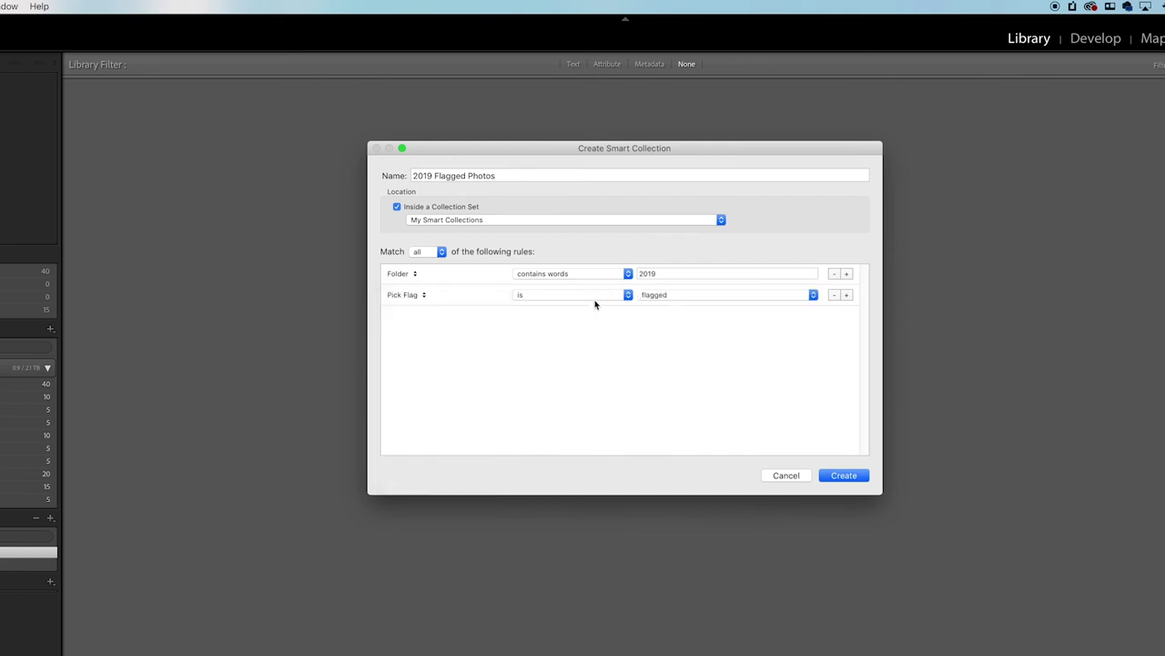
{"action": "left_click", "coordinate": [549, 295]}
{"action": "left_click", "coordinate": [549, 295]}
Look through the other rule criteria such as Camera Info and Date, keep Pick Flag, and create the smart collection
{"action": "left_click", "coordinate": [417, 296]}
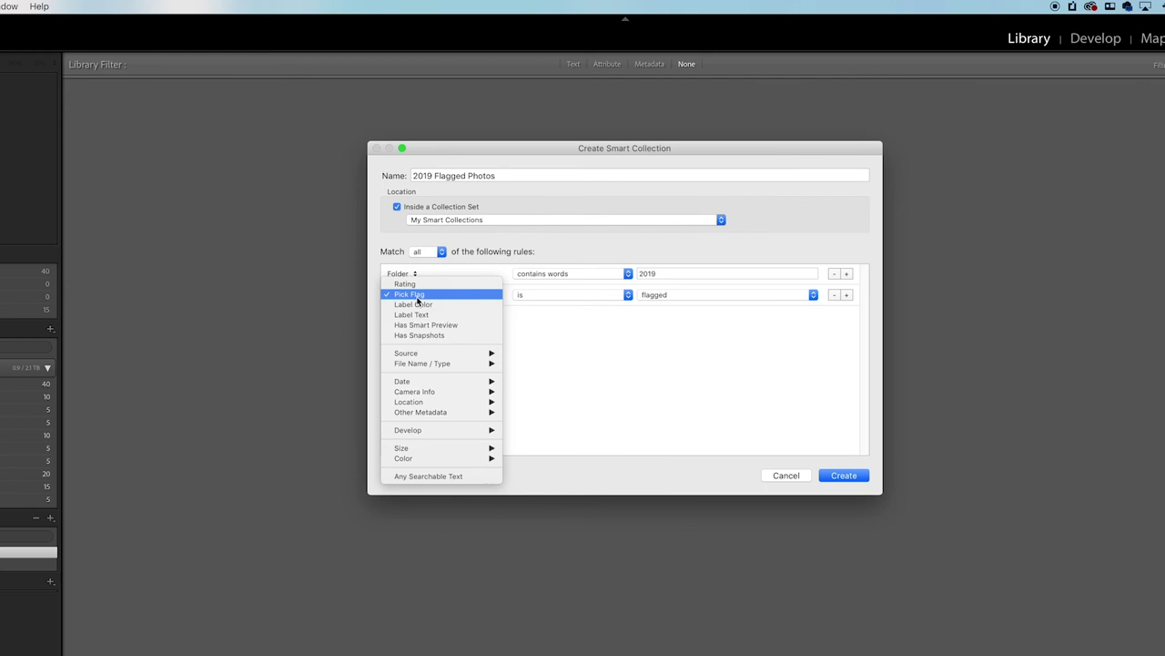
{"action": "mouse_move", "coordinate": [458, 394]}
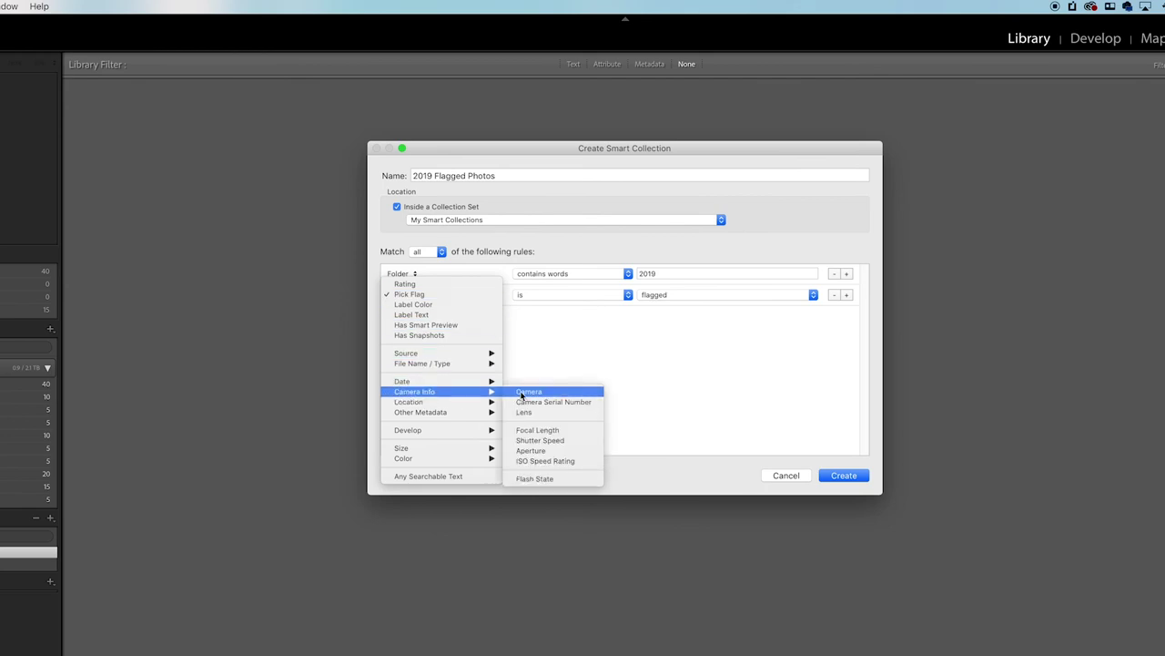
{"action": "mouse_move", "coordinate": [415, 383]}
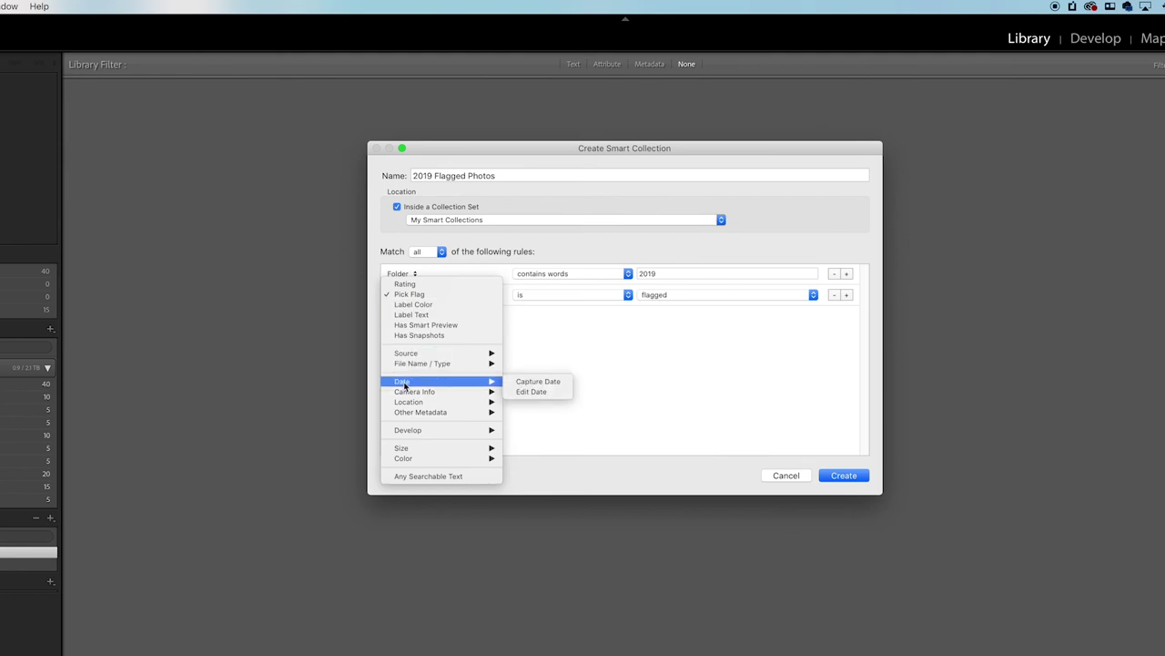
{"action": "left_click", "coordinate": [551, 348]}
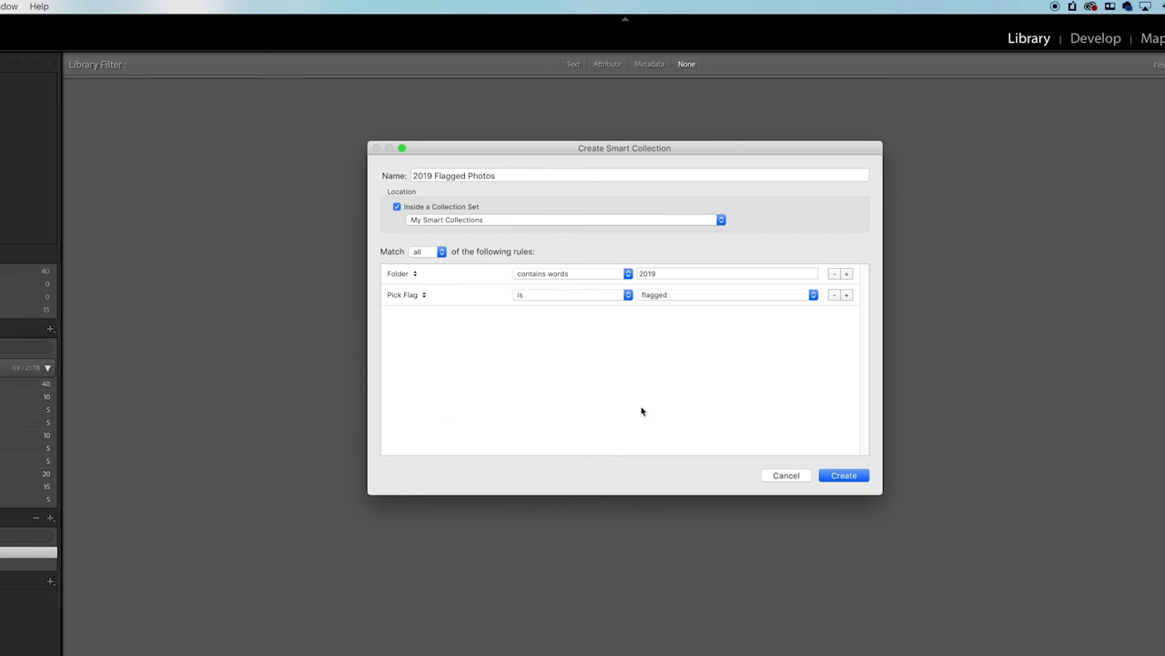
{"action": "left_click", "coordinate": [835, 475]}
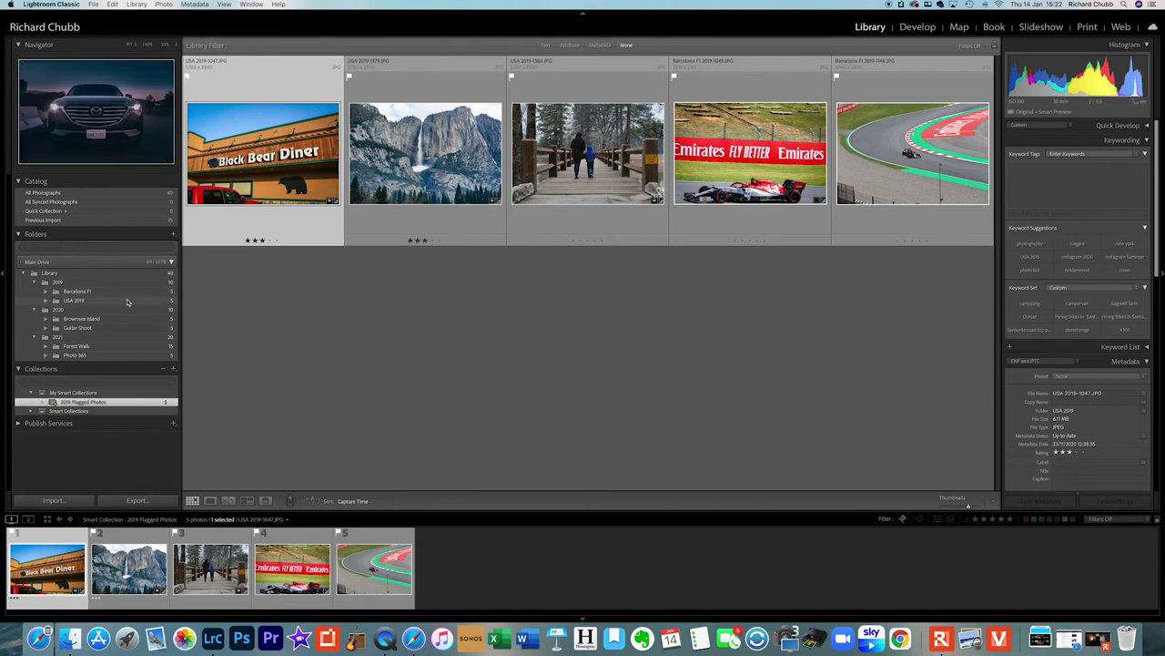
Flag the photo of the boy in the snow in the USA 2019 folder as a pick and show the 2019 Flagged Photos collection
{"action": "left_click", "coordinate": [162, 305]}
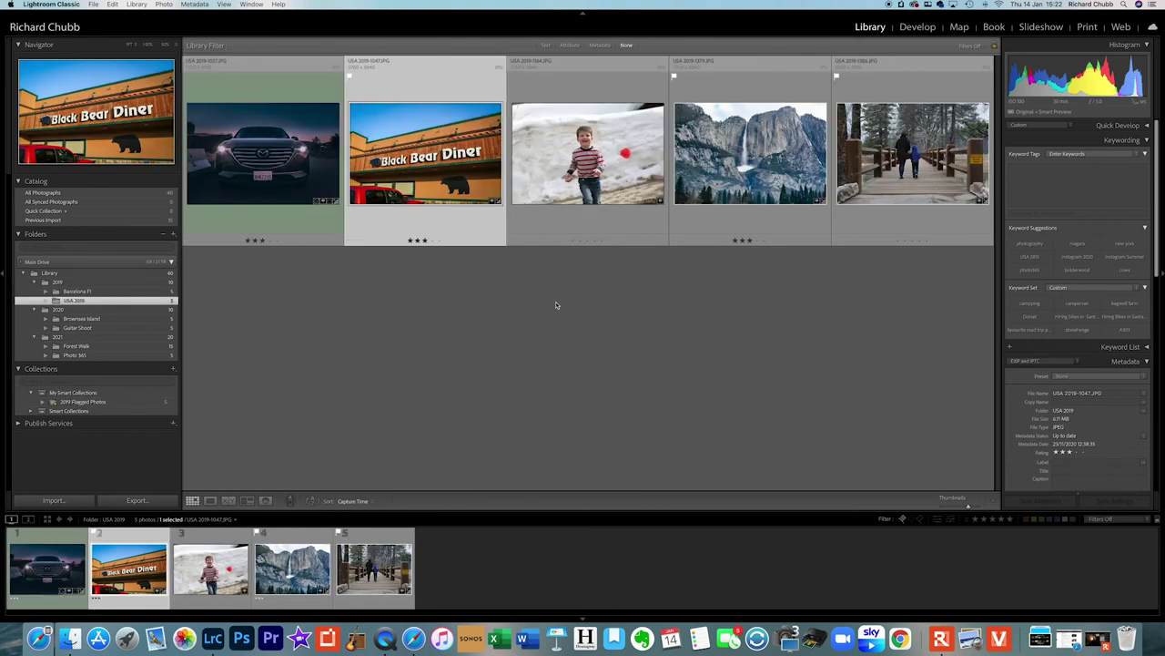
{"action": "key", "text": "Right"}
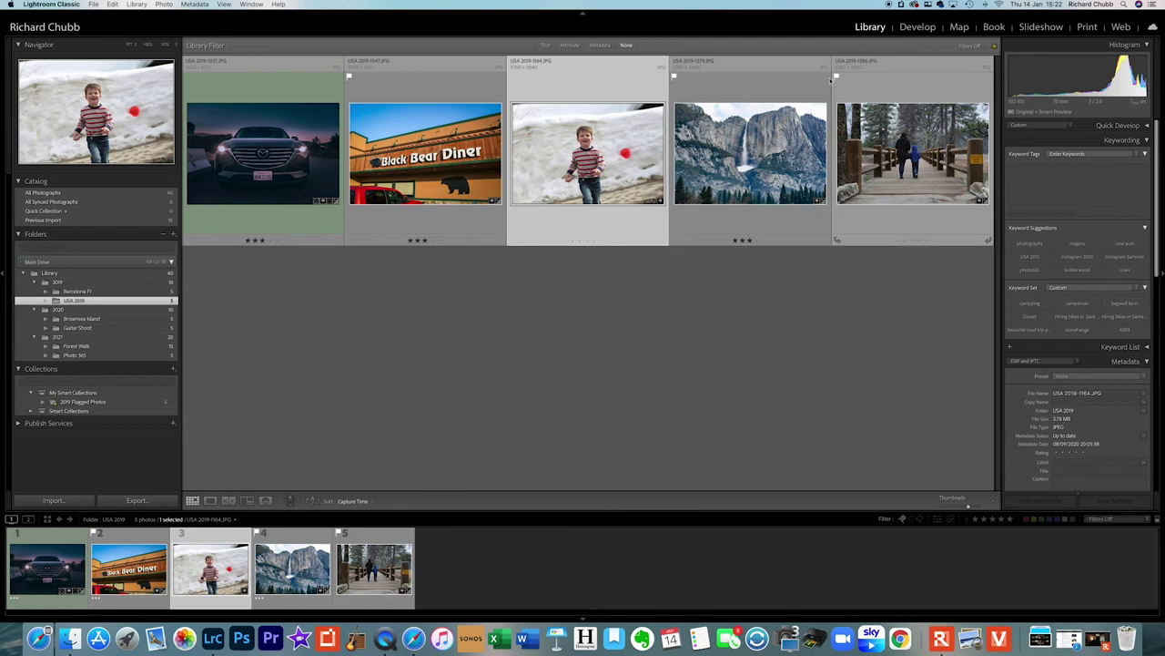
{"action": "left_click", "coordinate": [918, 27]}
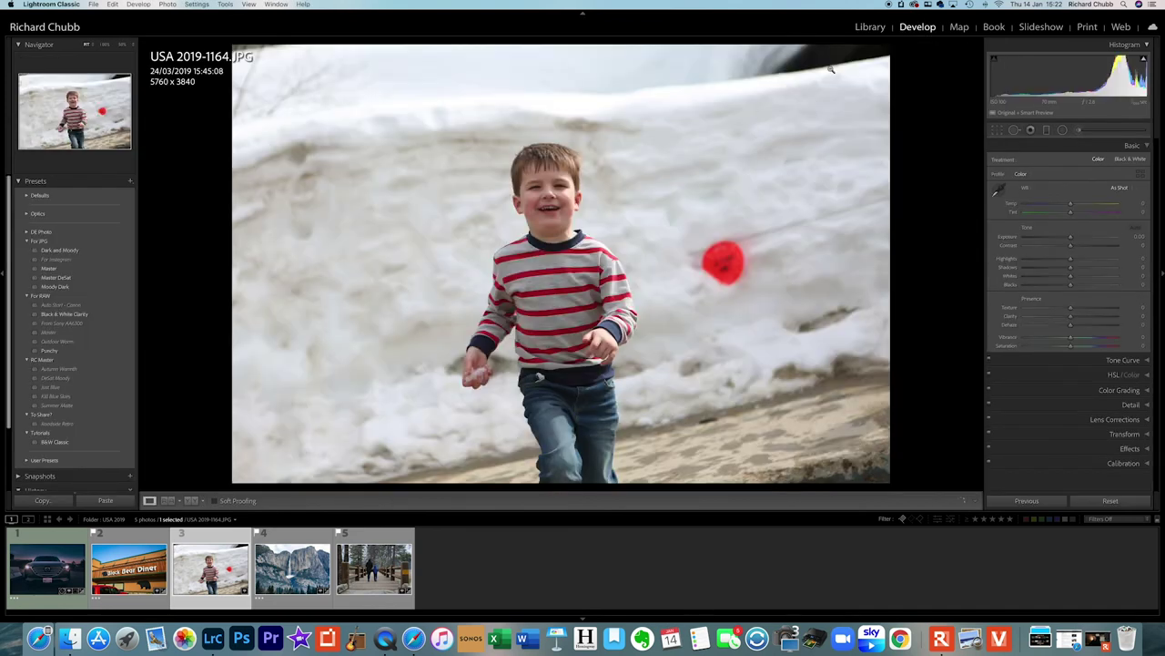
{"action": "left_click", "coordinate": [872, 27]}
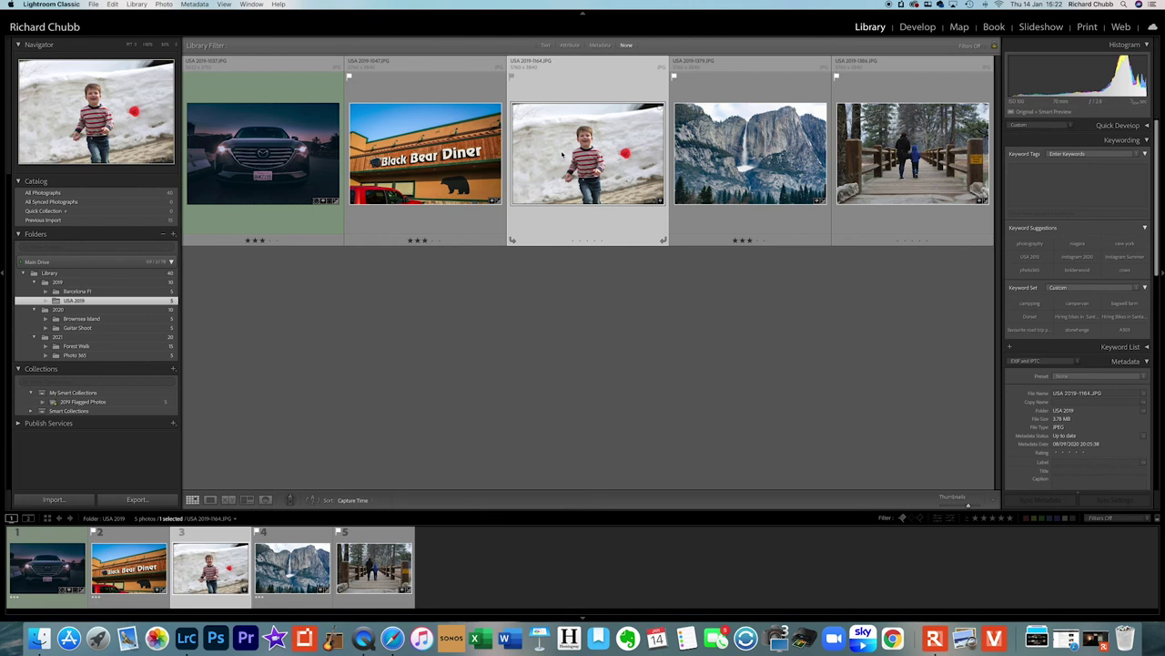
{"action": "key", "text": "Right"}
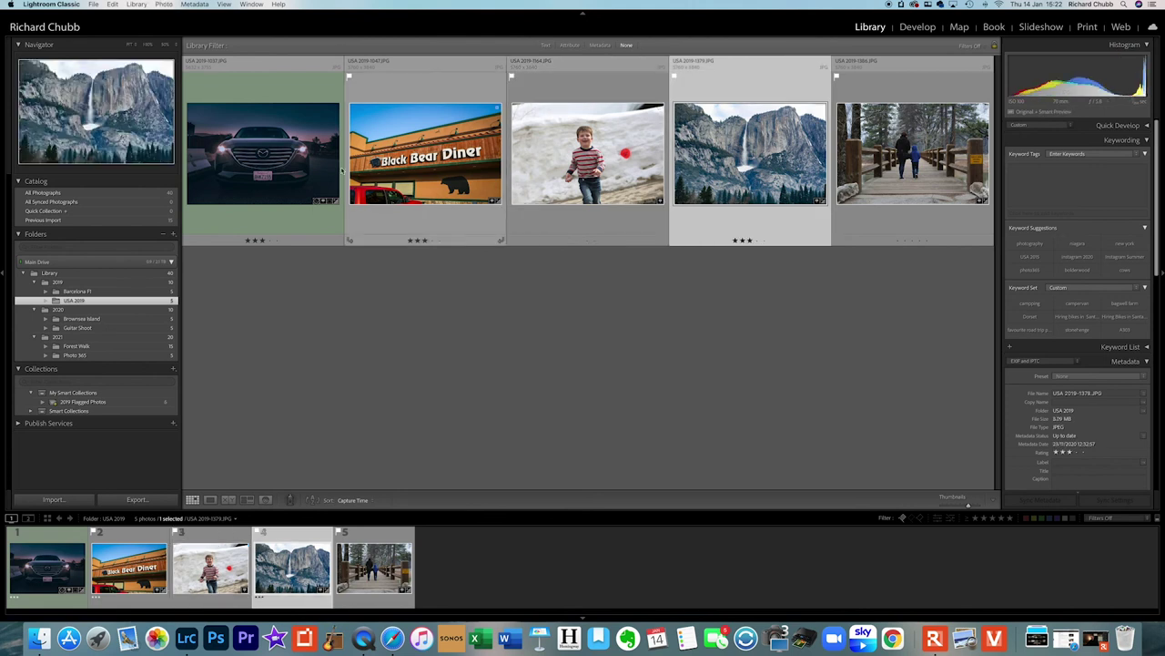
{"action": "left_click", "coordinate": [80, 402]}
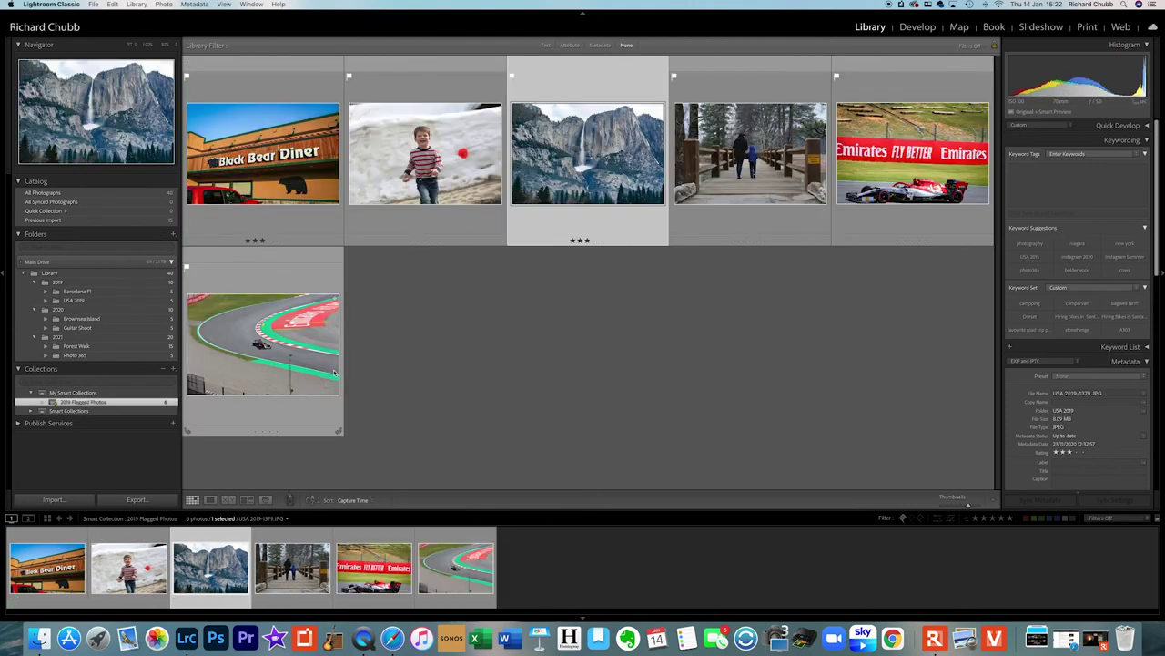